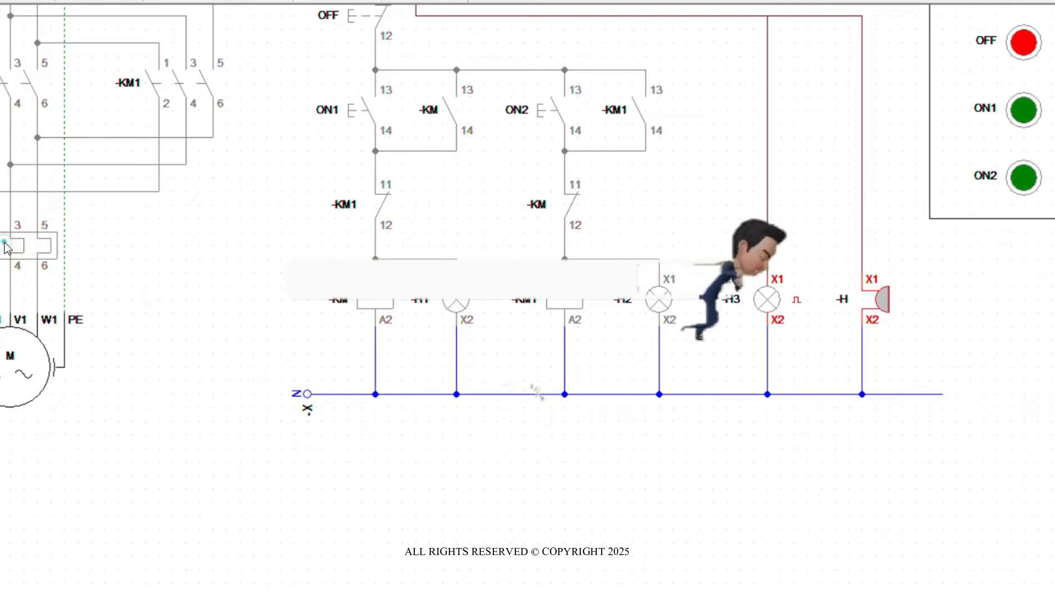
{"action": "left_click", "coordinate": [8, 248]}
{"action": "left_click", "coordinate": [360, 107]}
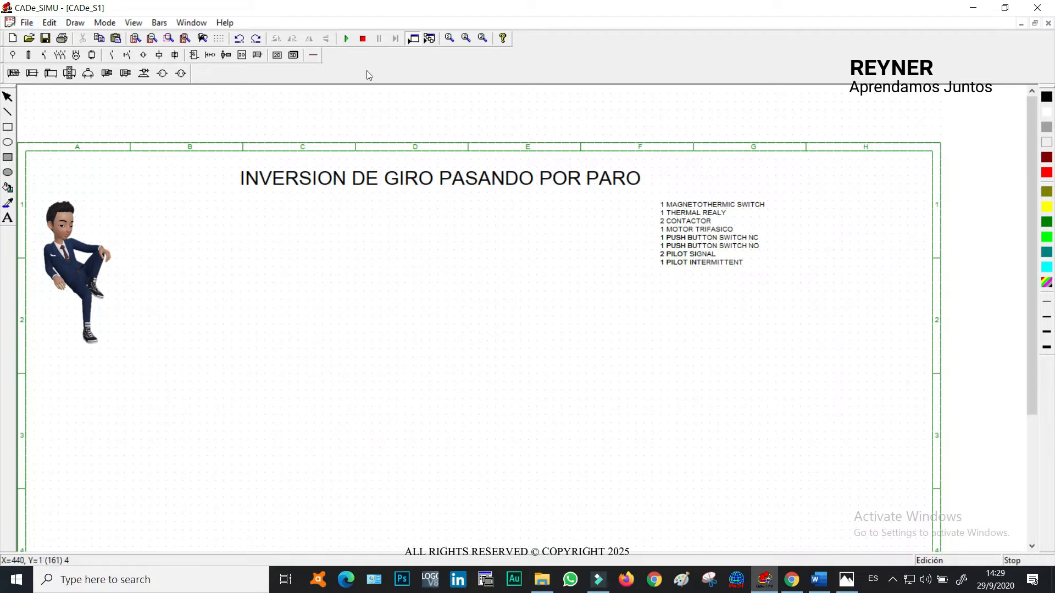
Try to add the text "1 buzzer" below the last entry of the component list.
{"action": "left_click", "coordinate": [168, 38]}
{"action": "left_click_drag", "start_coordinate": [601, 192], "coordinate": [838, 345]}
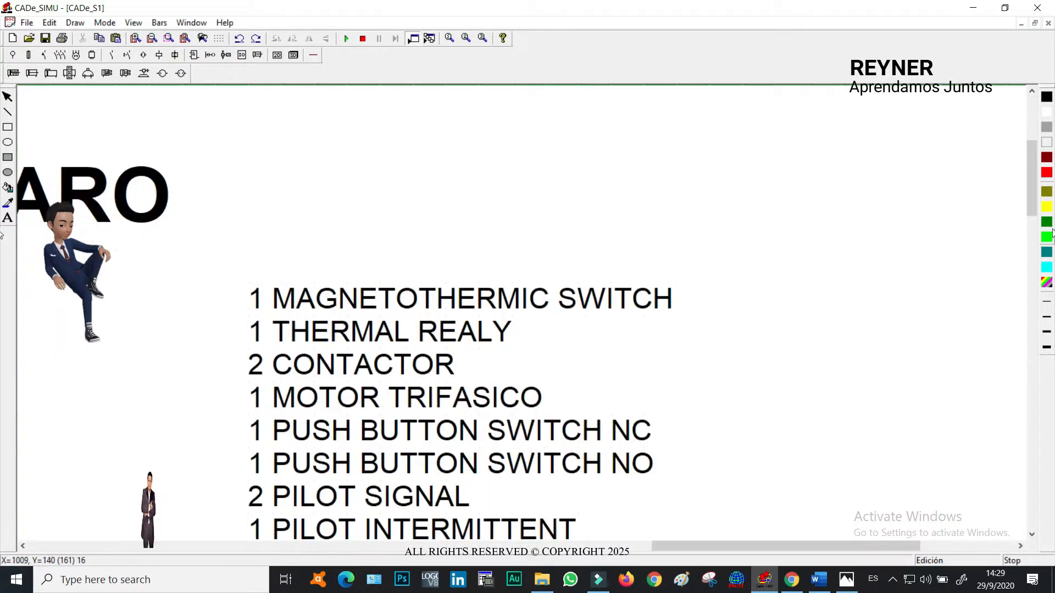
{"action": "left_click_drag", "start_coordinate": [1028, 176], "coordinate": [1033, 196]}
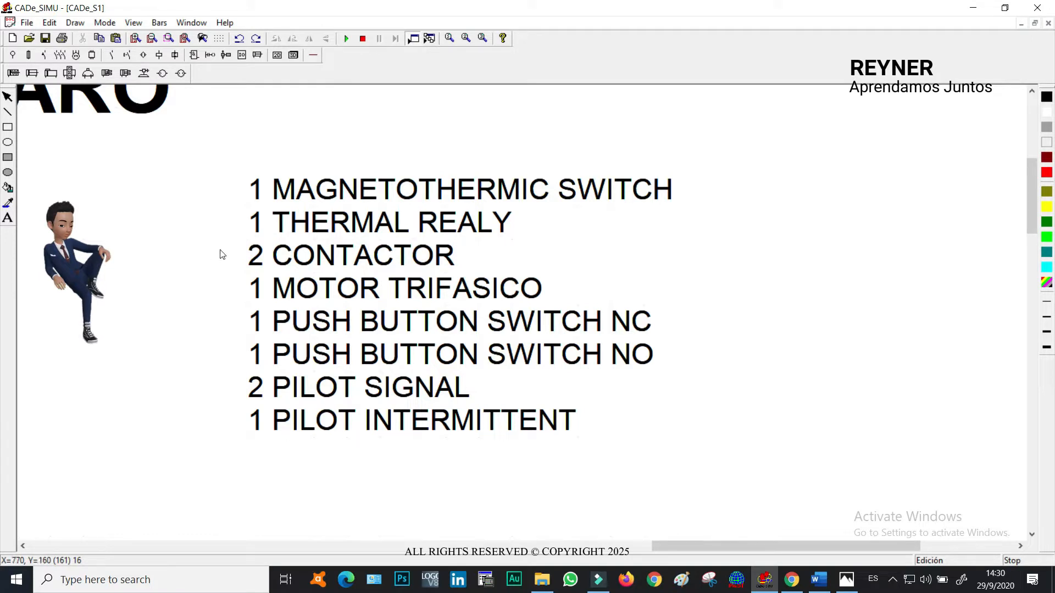
{"action": "left_click", "coordinate": [7, 218]}
{"action": "left_click", "coordinate": [687, 405]}
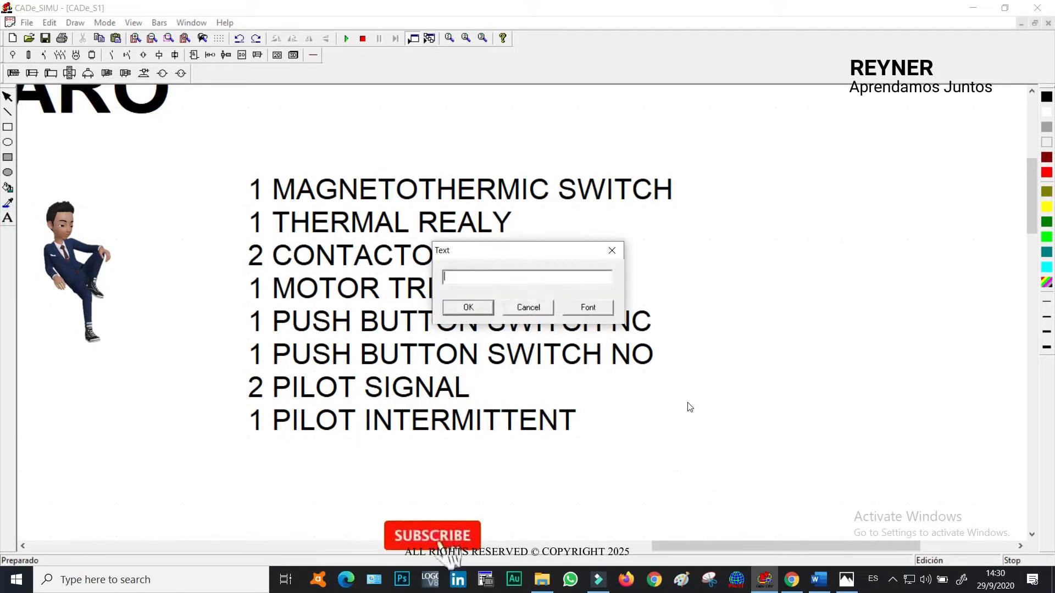
{"action": "type", "text": "1 buzzer"}
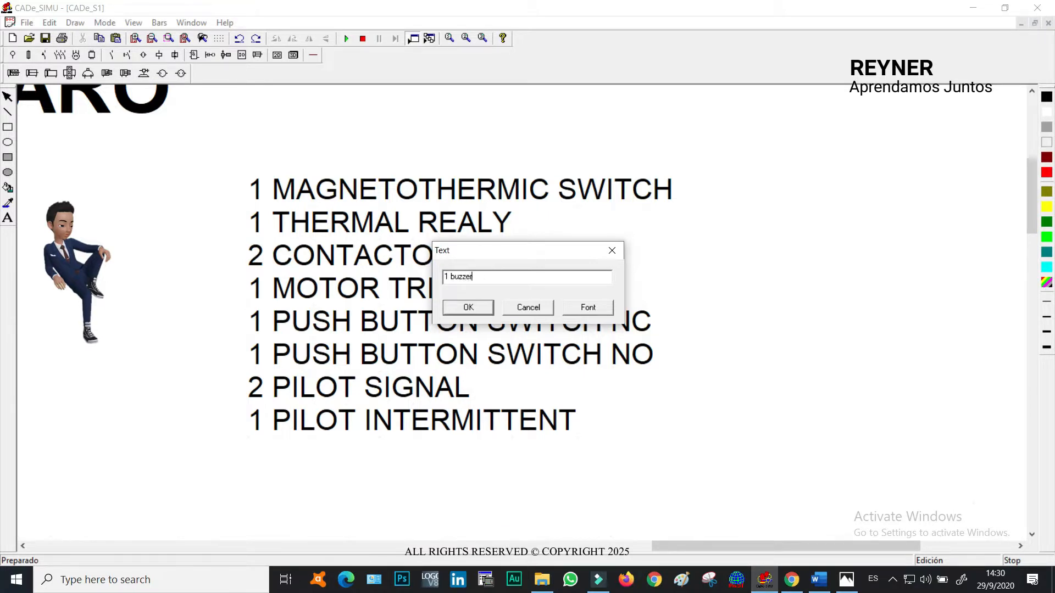
{"action": "left_click", "coordinate": [468, 308]}
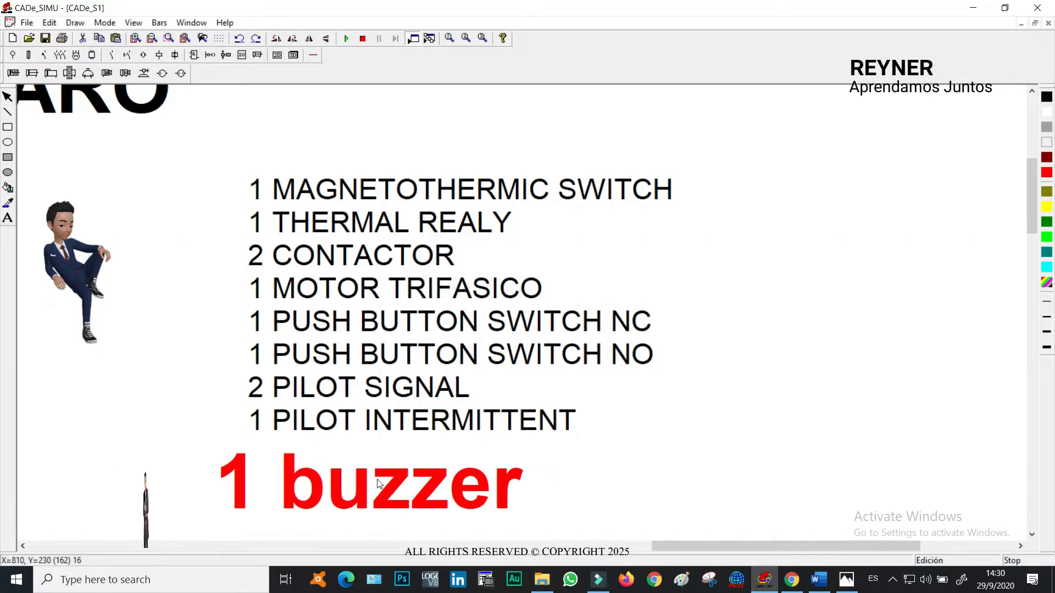
{"action": "left_click", "coordinate": [399, 478]}
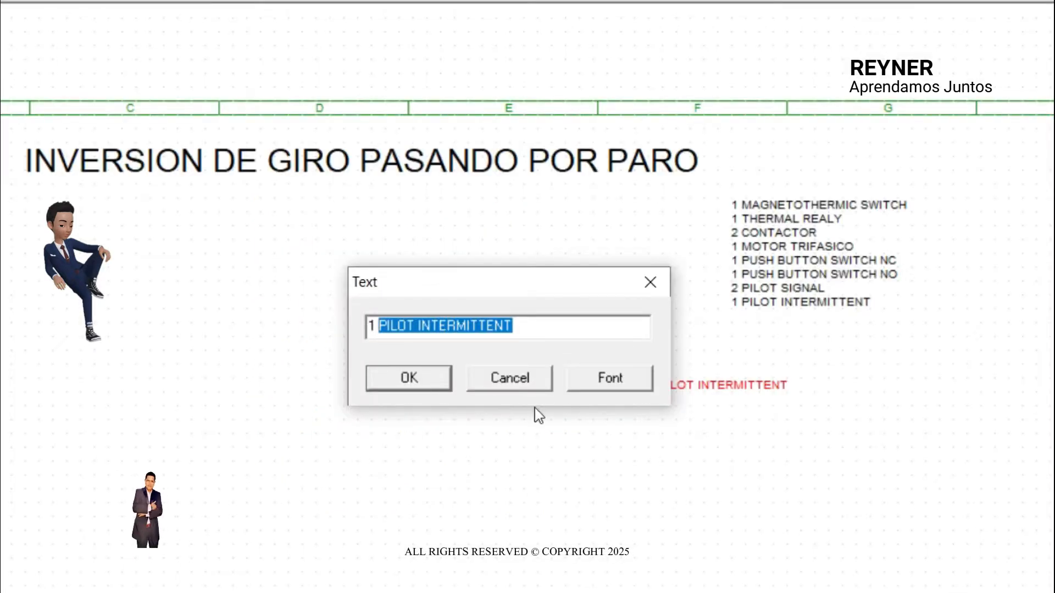
Change the copied "1 PILOT INTERMITTENT" text to "1 BUZZER" and place it as the last line of the component list.
{"action": "double_click", "coordinate": [525, 326]}
{"action": "mouse_move", "coordinate": [406, 322]}
{"action": "left_mouse_down"}
{"action": "mouse_move", "coordinate": [377, 325]}
{"action": "mouse_move", "coordinate": [410, 321]}
{"action": "left_mouse_up"}
{"action": "type", "text": "BUZZER"}
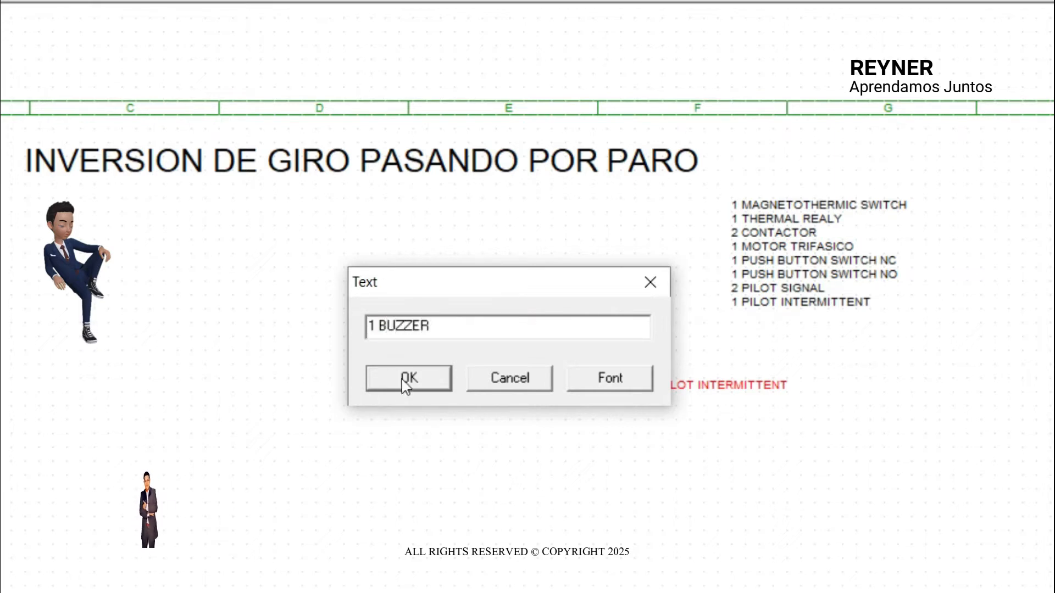
{"action": "left_click", "coordinate": [404, 378]}
{"action": "left_click_drag", "start_coordinate": [676, 388], "coordinate": [769, 326]}
{"action": "left_click", "coordinate": [817, 361]}
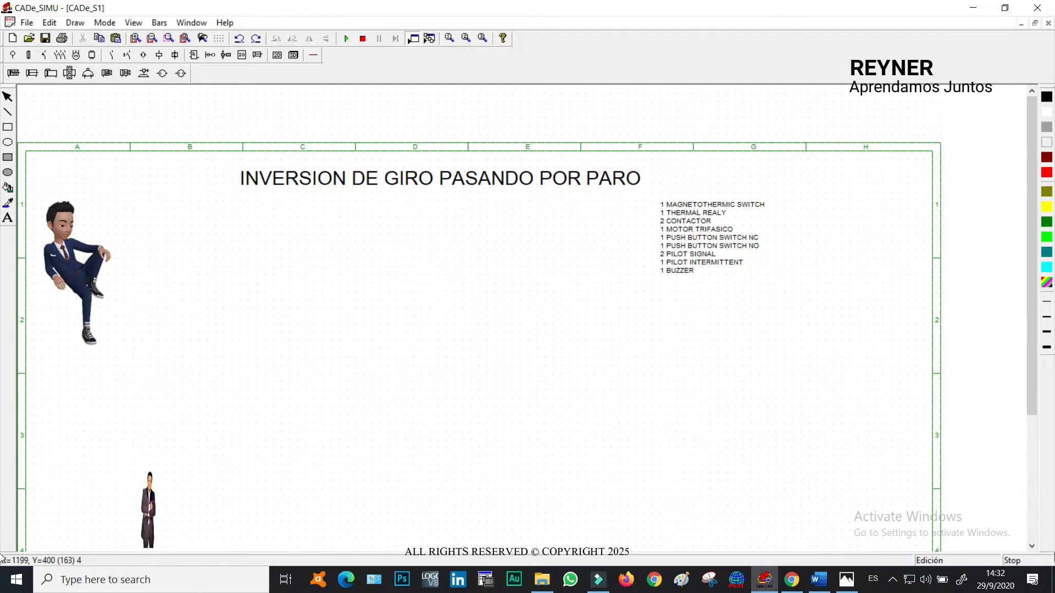
Place a five-terminal power supply with L1, L2, L3, N and PE in column A below the sheet's upper border.
{"action": "left_click", "coordinate": [12, 55]}
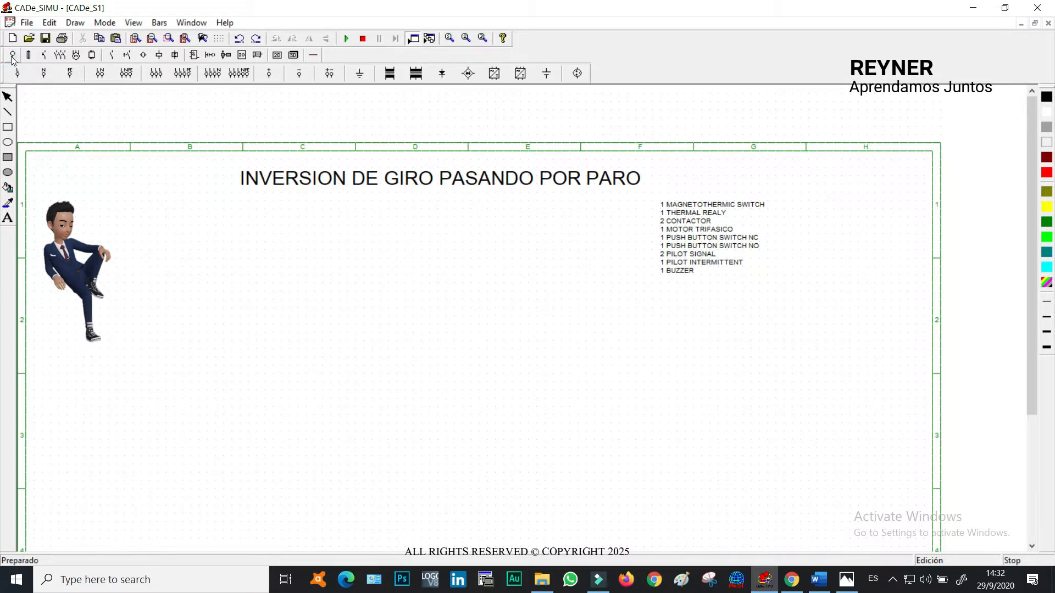
{"action": "left_click", "coordinate": [183, 73]}
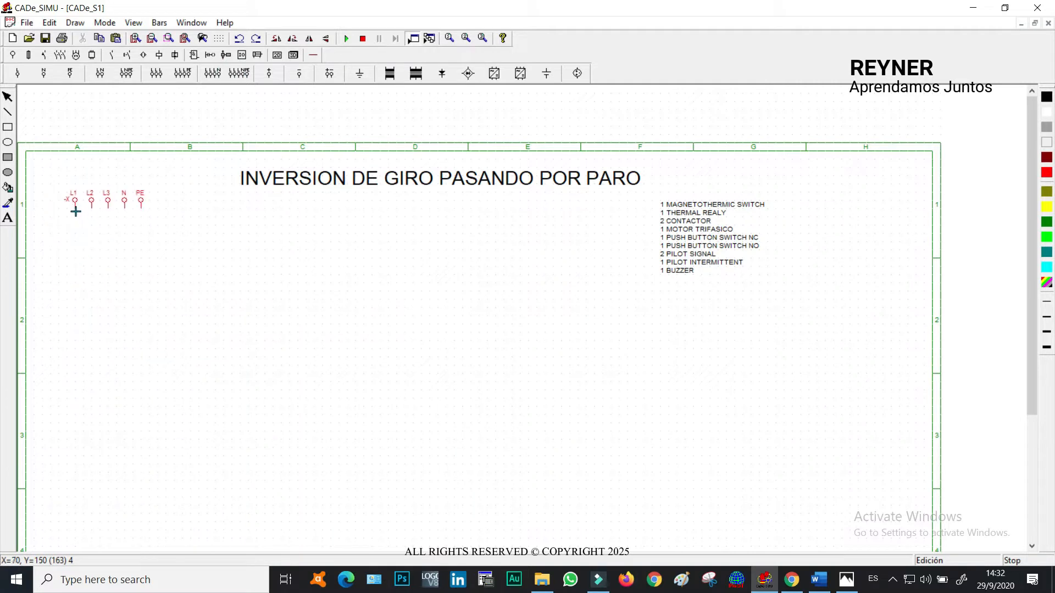
{"action": "left_click", "coordinate": [75, 212]}
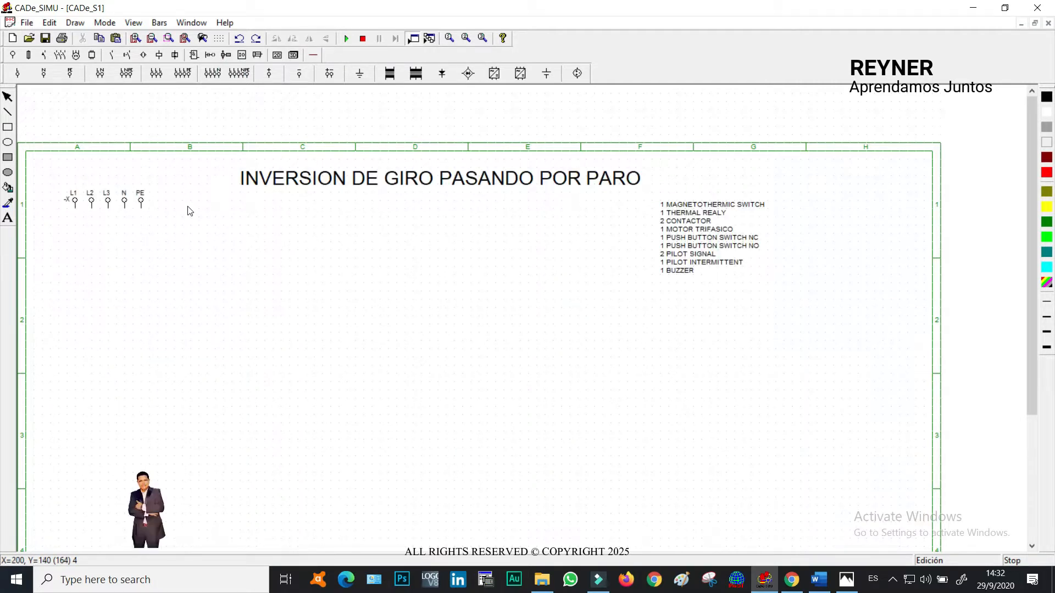
Review the component list and place a four-pole magnetothermic switch below the supply terminals.
{"action": "left_click", "coordinate": [170, 39]}
{"action": "left_click_drag", "start_coordinate": [519, 117], "coordinate": [839, 366]}
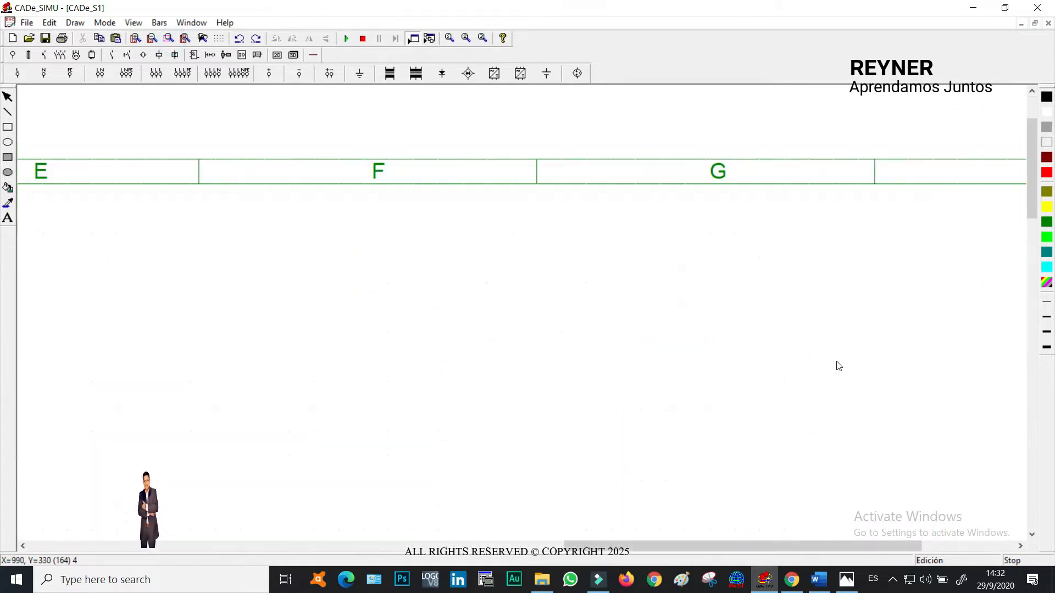
{"action": "left_click_drag", "start_coordinate": [1029, 198], "coordinate": [1029, 220]}
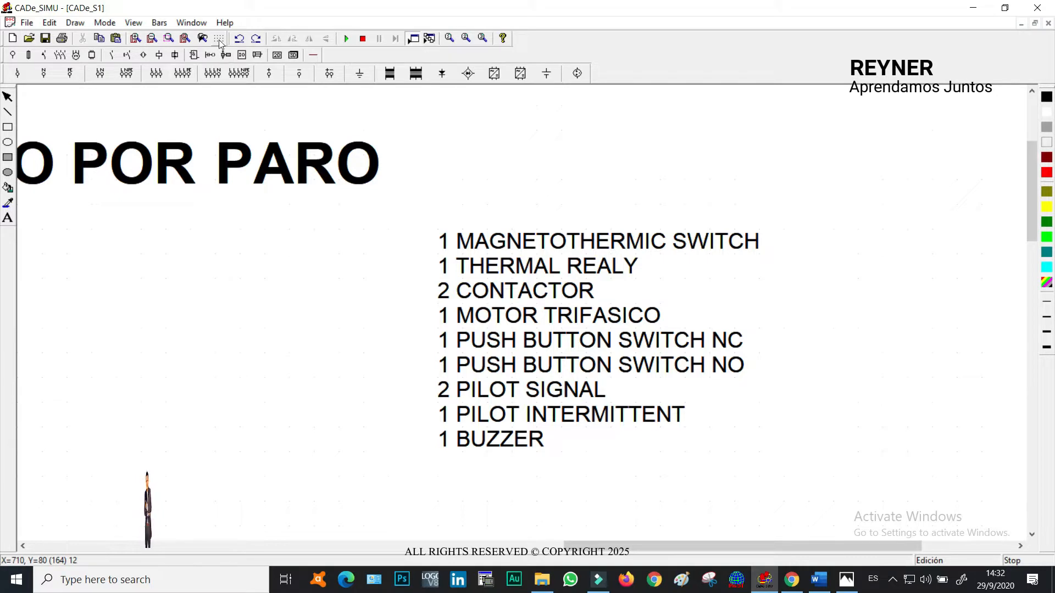
{"action": "left_click", "coordinate": [202, 38]}
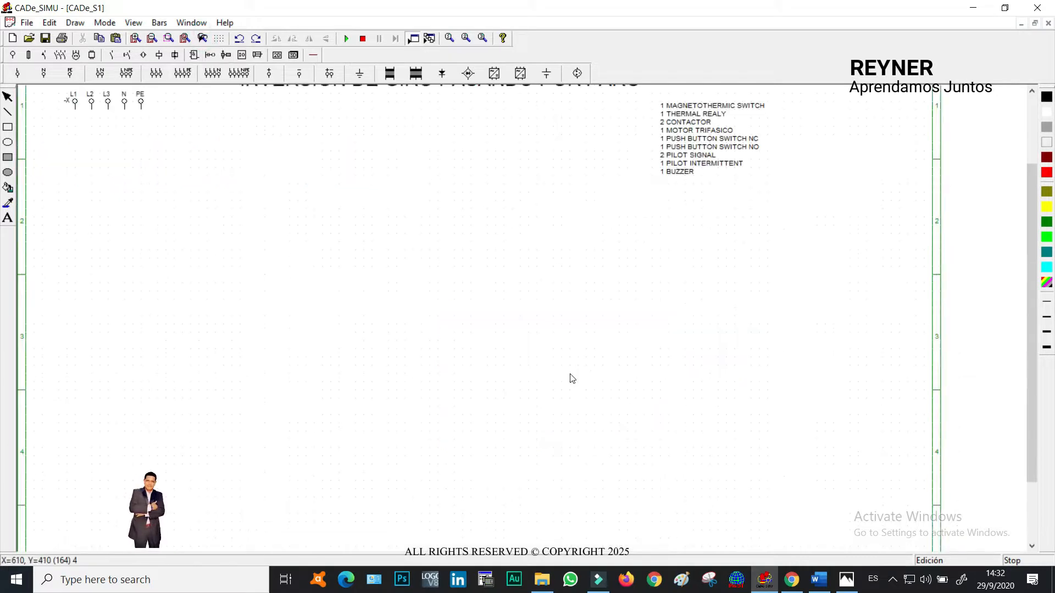
{"action": "left_click", "coordinate": [47, 56]}
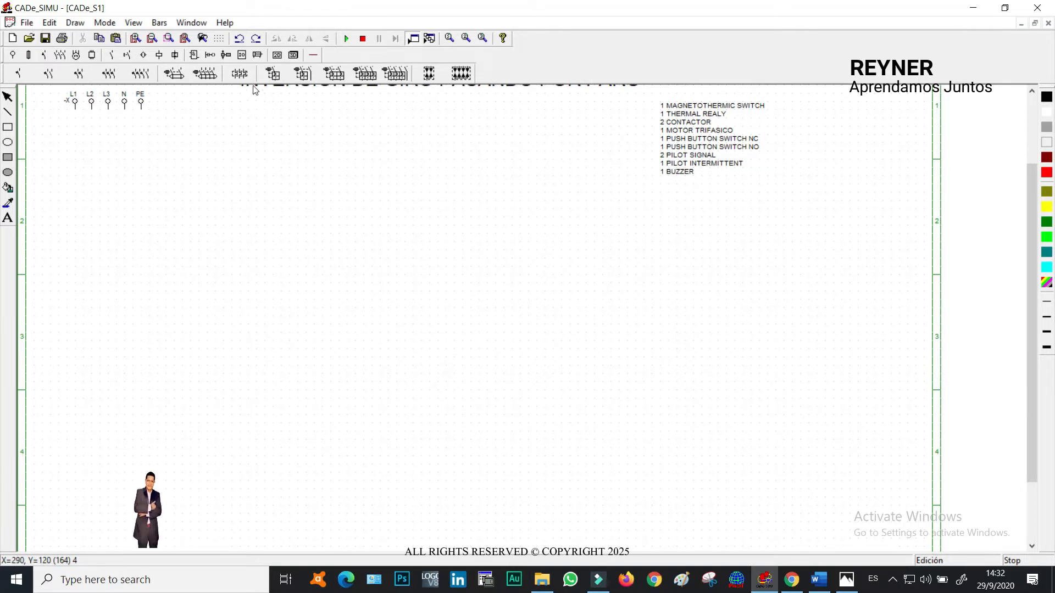
{"action": "left_click", "coordinate": [395, 73]}
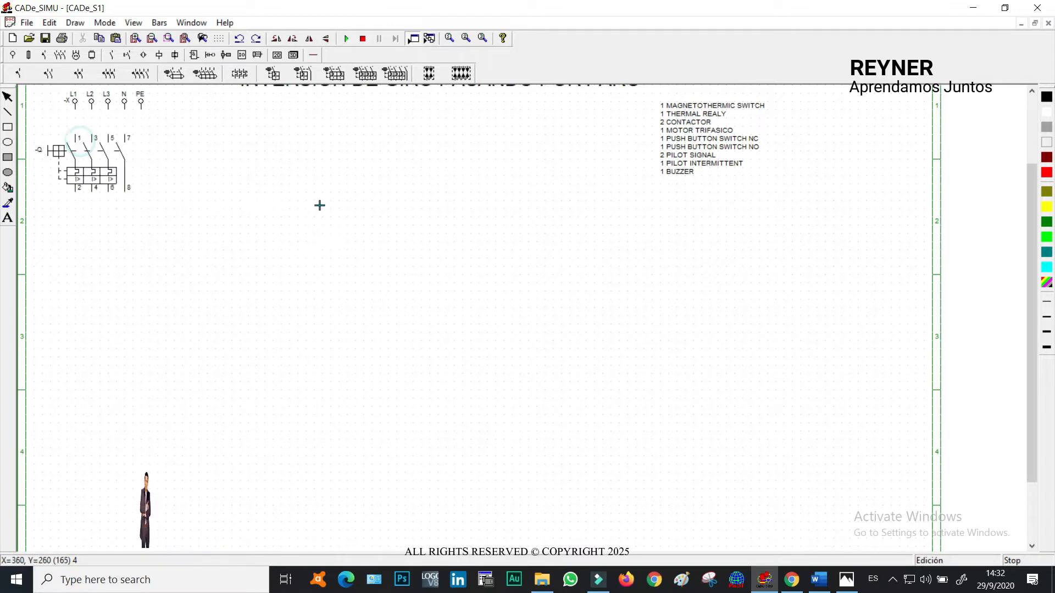
{"action": "key", "text": "Escape"}
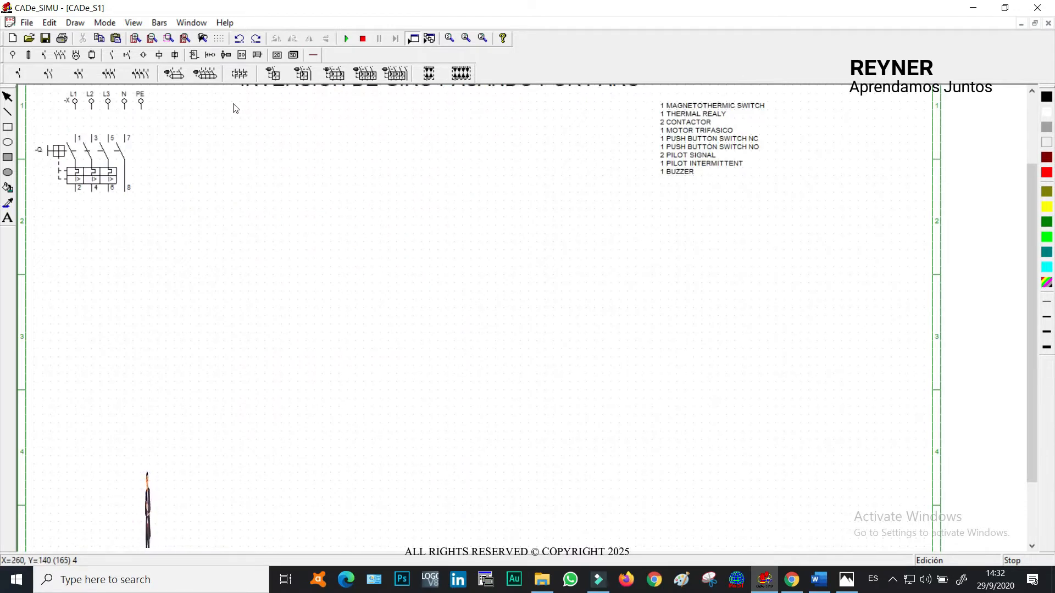
Place a three-pole thermal relay well below the magnetothermic switch, leaving room for the contactors in between.
{"action": "left_click", "coordinate": [240, 74]}
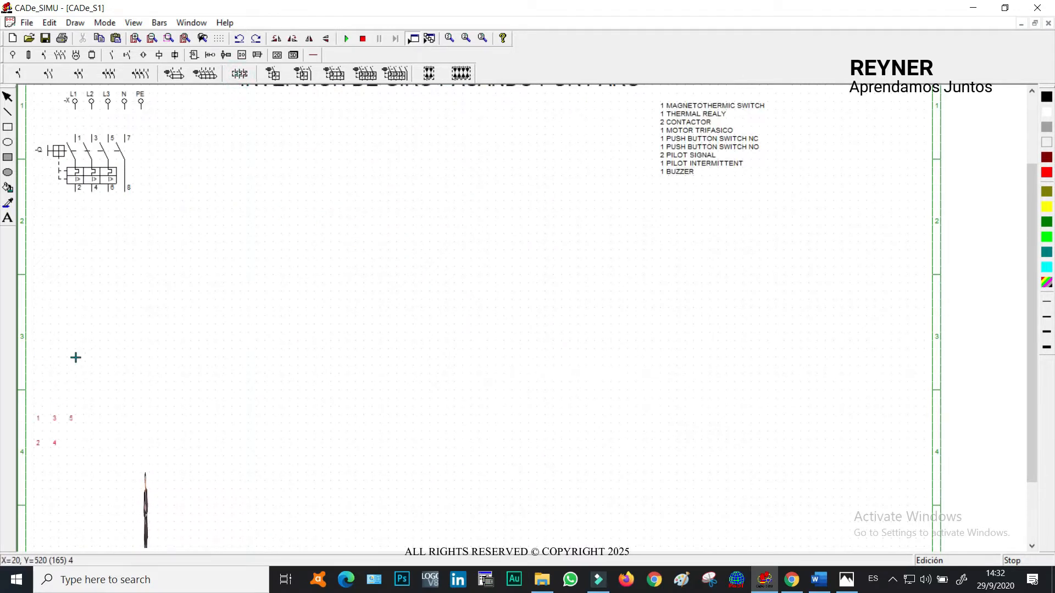
{"action": "left_click", "coordinate": [90, 356]}
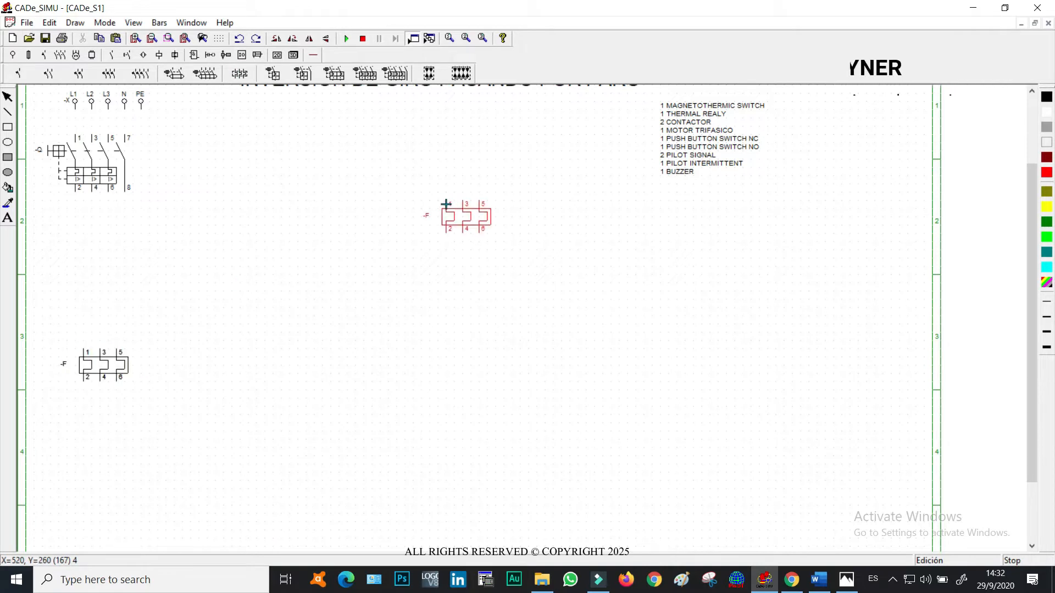
{"action": "key", "text": "Escape"}
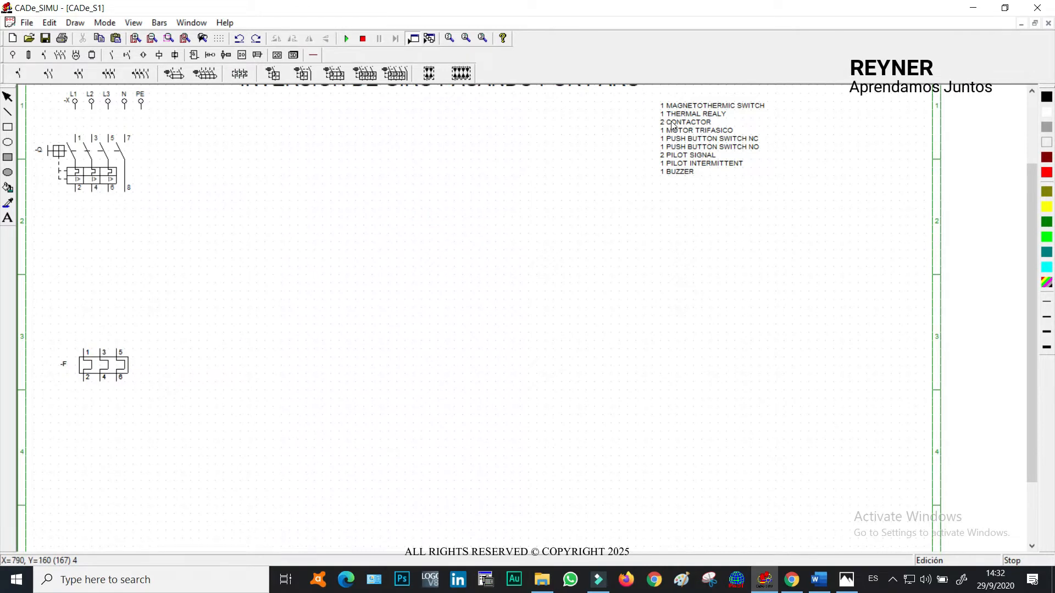
Place two three-pole sets of contactor power contacts side by side between the magnetothermic switch and the thermal relay.
{"action": "left_click", "coordinate": [59, 55]}
{"action": "left_click", "coordinate": [61, 74]}
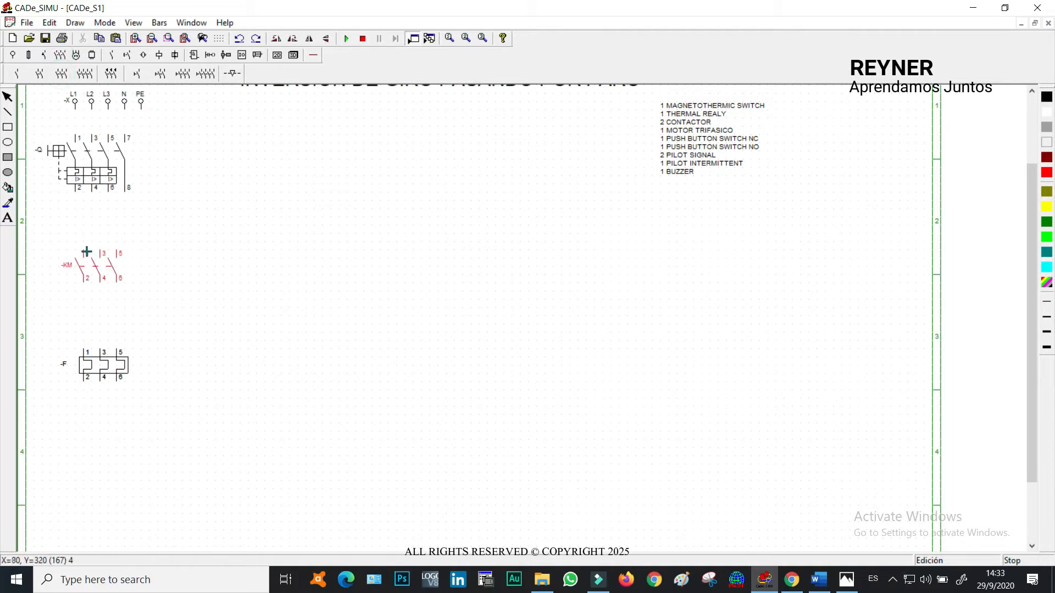
{"action": "left_click", "coordinate": [75, 254]}
{"action": "left_click", "coordinate": [189, 254]}
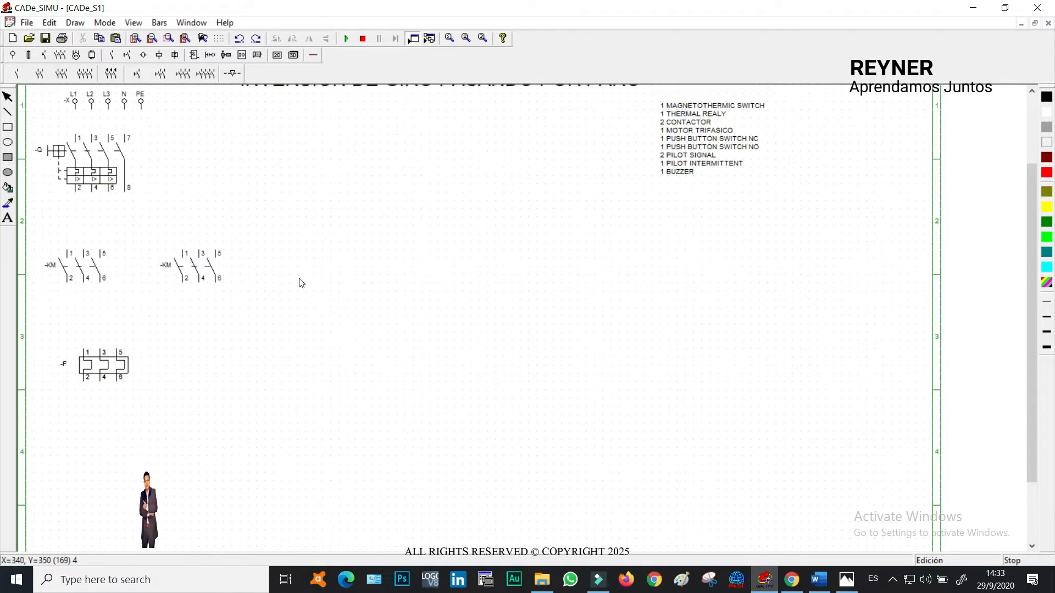
Move the thermal relay up closer to the contactors, in line with the poles of the magnetothermic switch.
{"action": "left_click_drag", "start_coordinate": [89, 368], "coordinate": [89, 339]}
{"action": "left_click", "coordinate": [263, 344]}
{"action": "left_click", "coordinate": [115, 369]}
{"action": "key", "text": "Delete"}
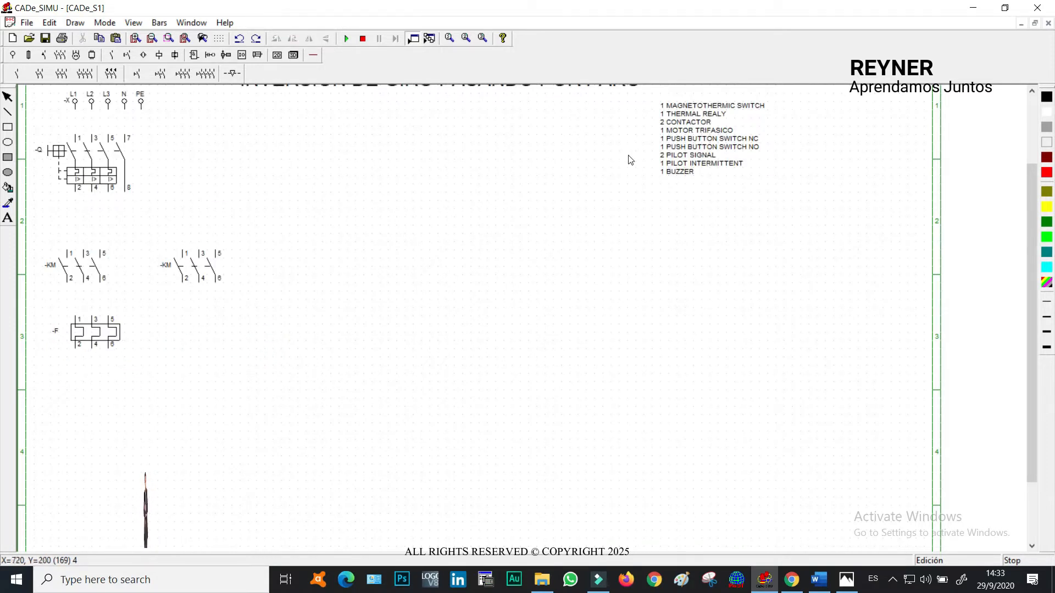
Place a three-phase motor with U1, V1, W1 and PE terminals below the thermal relay.
{"action": "left_click", "coordinate": [685, 134]}
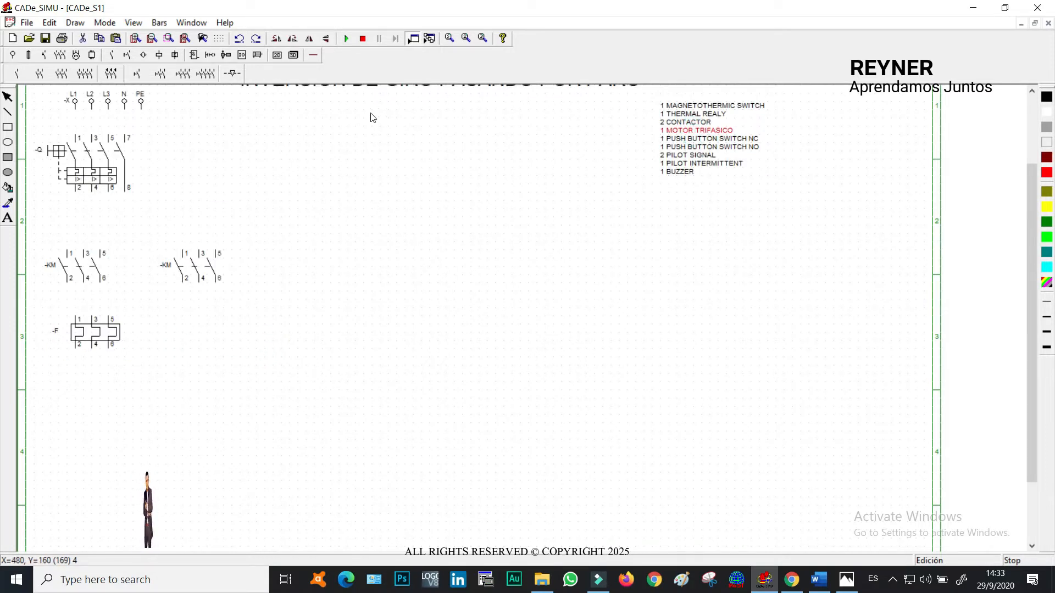
{"action": "left_click", "coordinate": [76, 55]}
{"action": "left_click", "coordinate": [33, 74]}
{"action": "left_click", "coordinate": [78, 404]}
{"action": "left_click", "coordinate": [78, 404]}
{"action": "key", "text": "Escape"}
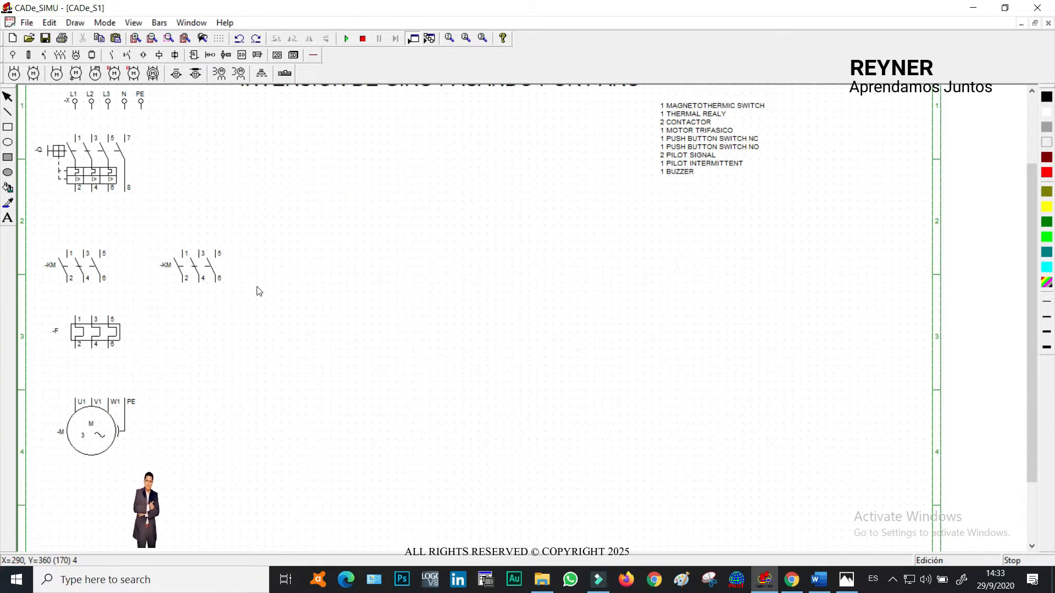
Shift all power circuit components together slightly right and up within columns A and B of the sheet.
{"action": "left_click_drag", "start_coordinate": [257, 446], "coordinate": [315, 475]}
{"action": "left_click_drag", "start_coordinate": [95, 430], "coordinate": [155, 438]}
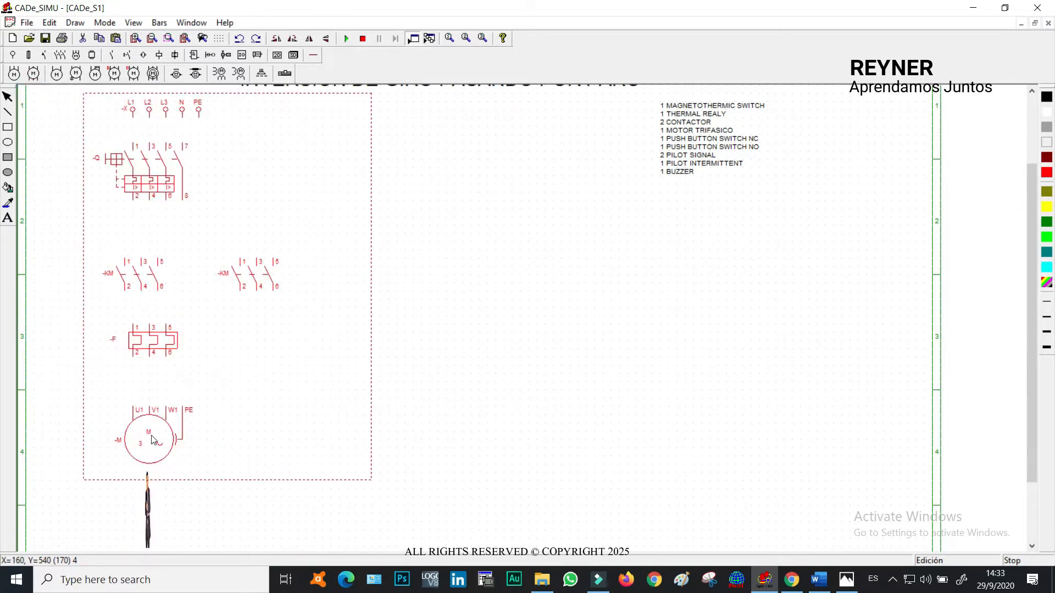
{"action": "left_click", "coordinate": [496, 266]}
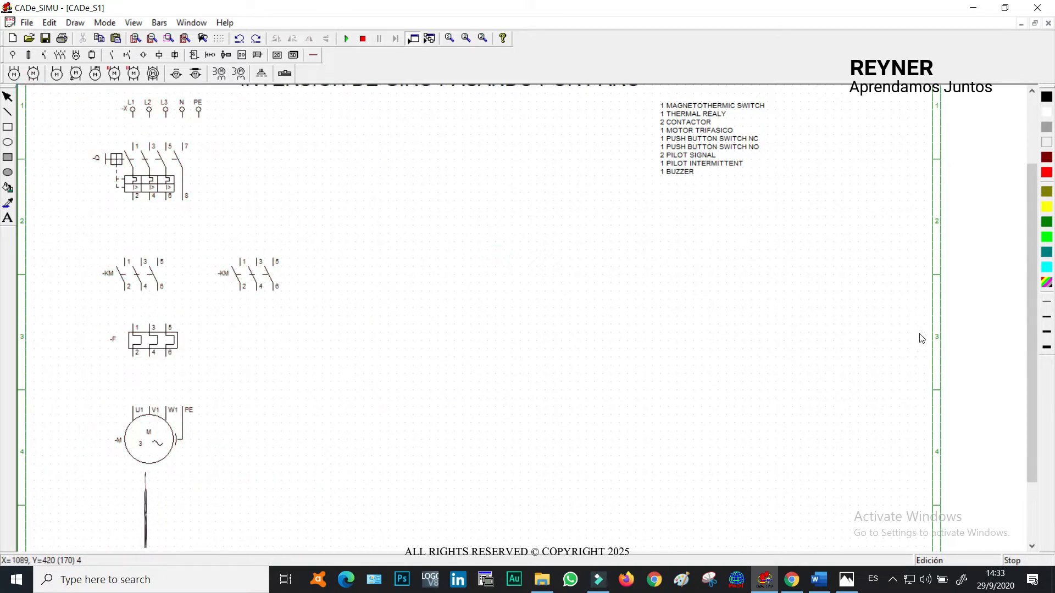
{"action": "left_click_drag", "start_coordinate": [1034, 381], "coordinate": [1024, 275]}
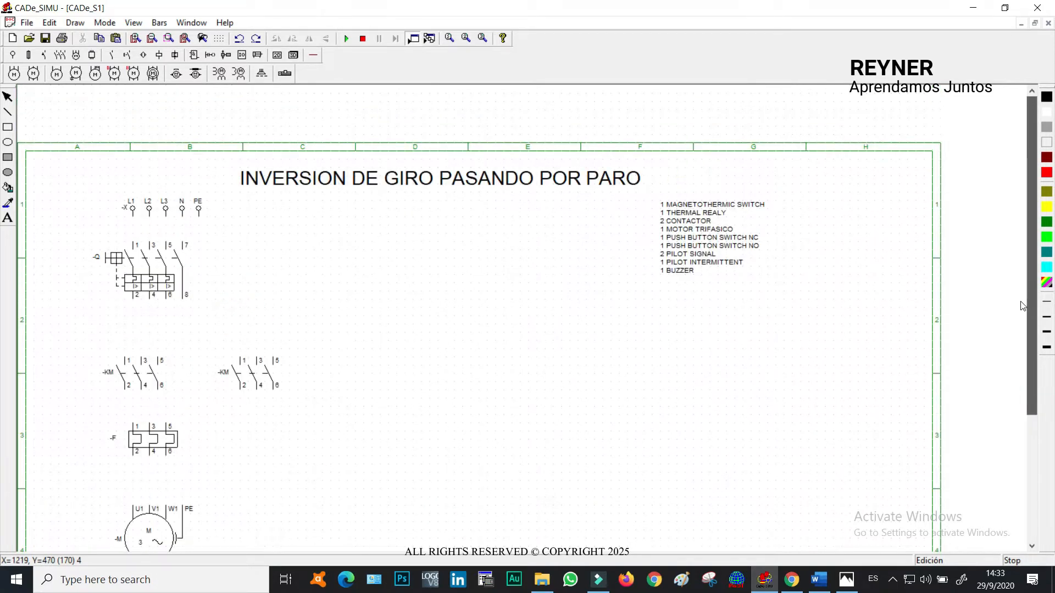
{"action": "scroll", "coordinate": [1021, 323], "scroll_direction": "down", "scroll_amount": 1}
{"action": "left_click_drag", "start_coordinate": [67, 130], "coordinate": [292, 546]}
{"action": "left_click_drag", "start_coordinate": [248, 346], "coordinate": [211, 336]}
{"action": "left_click", "coordinate": [333, 339]}
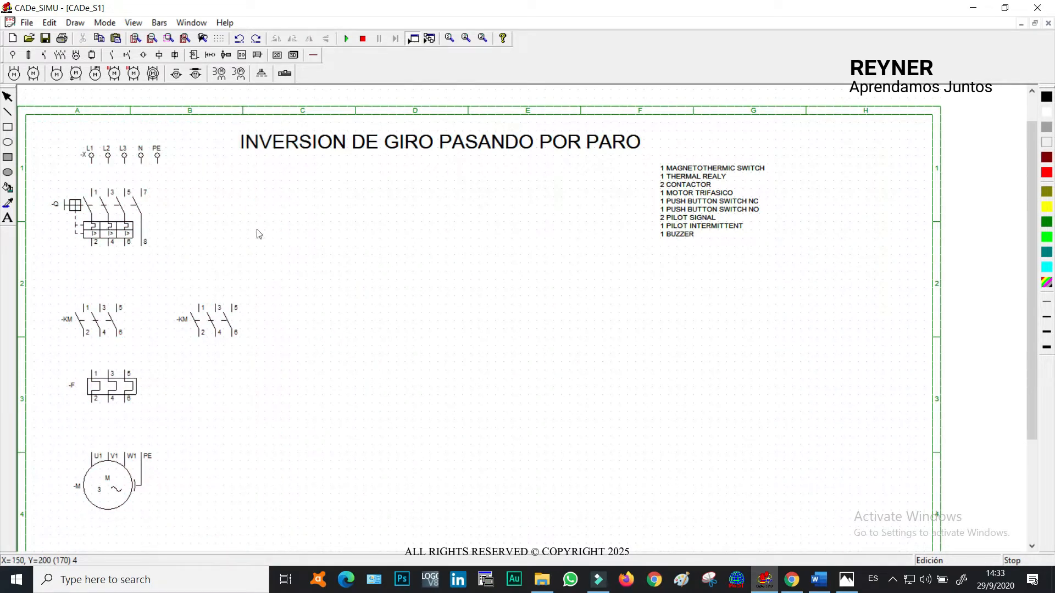
Replace the four-pole magnetothermic switch with a three-pole one, aligned below terminals L1, L2 and L3.
{"action": "left_click", "coordinate": [312, 247]}
{"action": "left_click", "coordinate": [106, 219]}
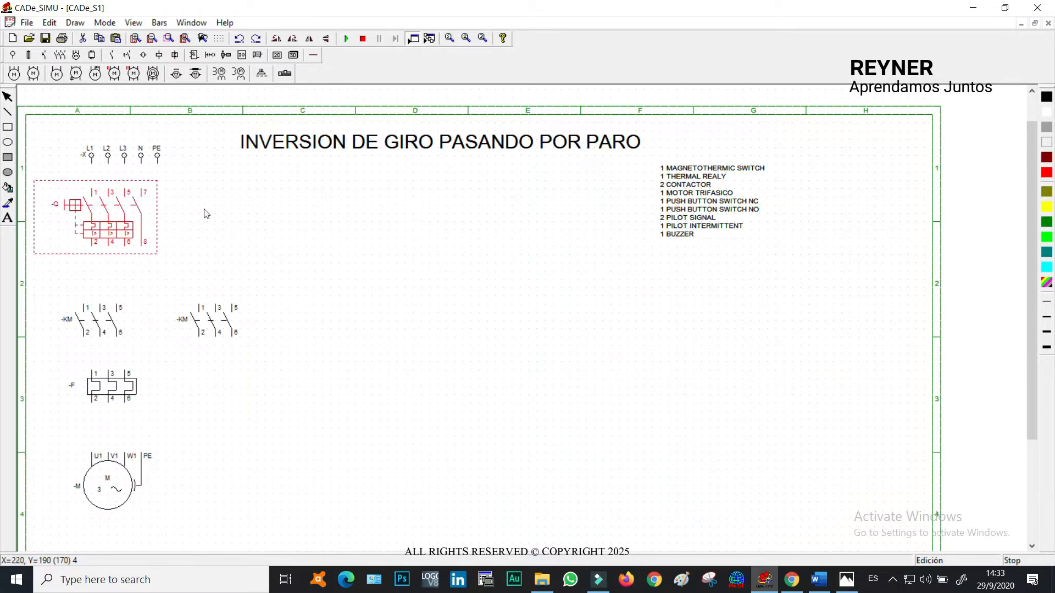
{"action": "left_click", "coordinate": [47, 57]}
{"action": "key", "text": "Delete"}
{"action": "left_click", "coordinate": [367, 75]}
{"action": "left_click", "coordinate": [92, 185]}
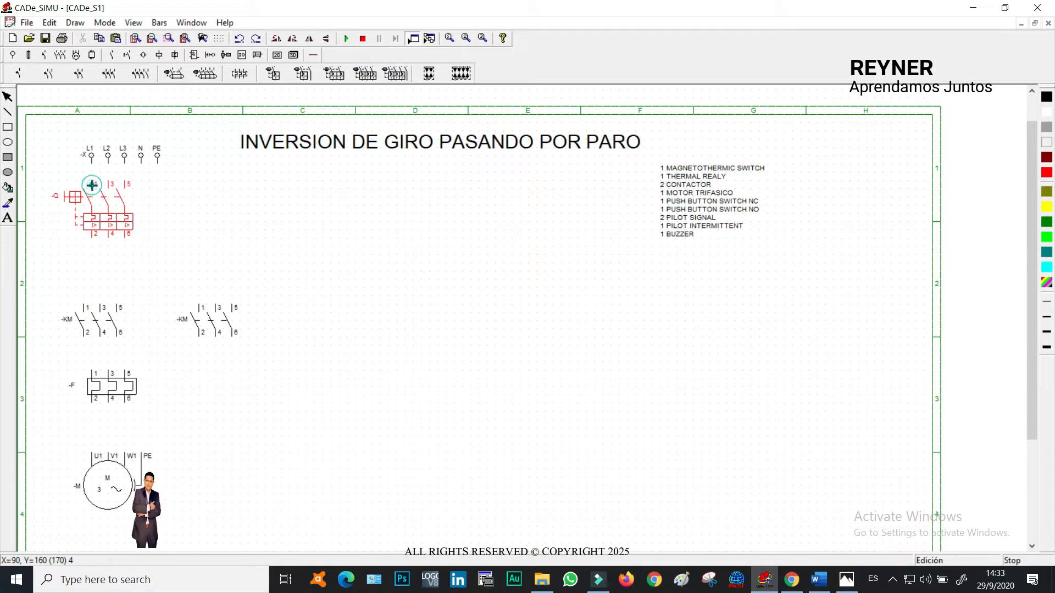
{"action": "key", "text": "Escape"}
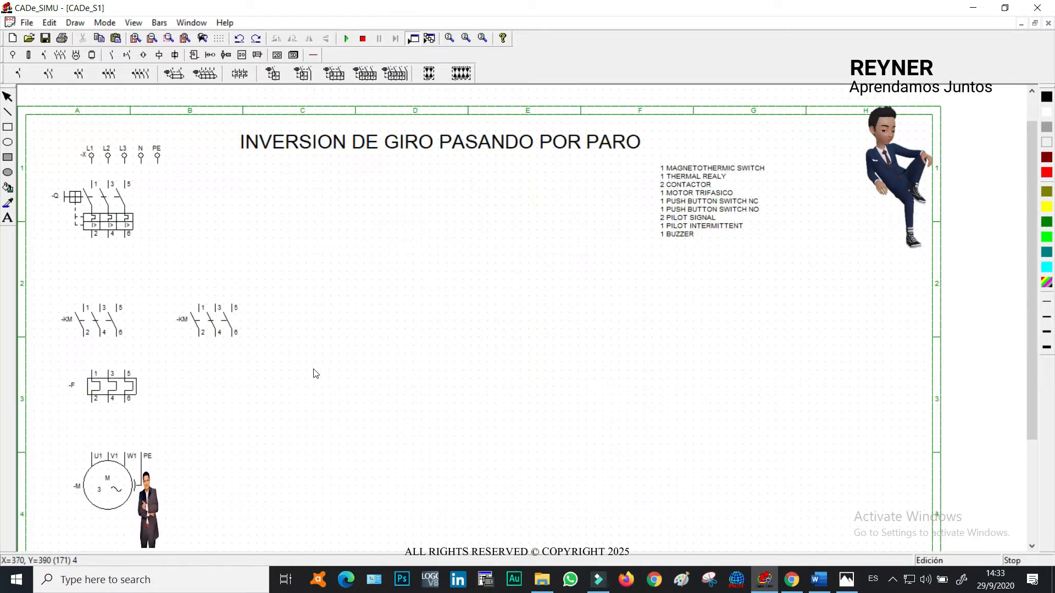
Move both contactor contact sets up to the same height, lining the first one up with the magnetothermic switch poles.
{"action": "left_click_drag", "start_coordinate": [92, 314], "coordinate": [99, 305]}
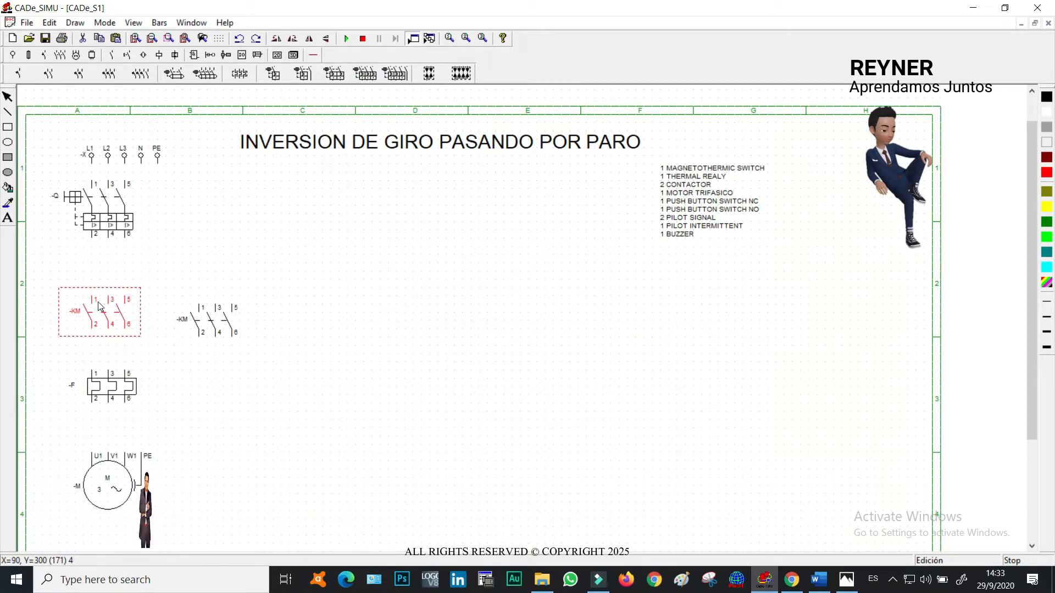
{"action": "left_click_drag", "start_coordinate": [206, 322], "coordinate": [206, 324]}
{"action": "left_click", "coordinate": [320, 324]}
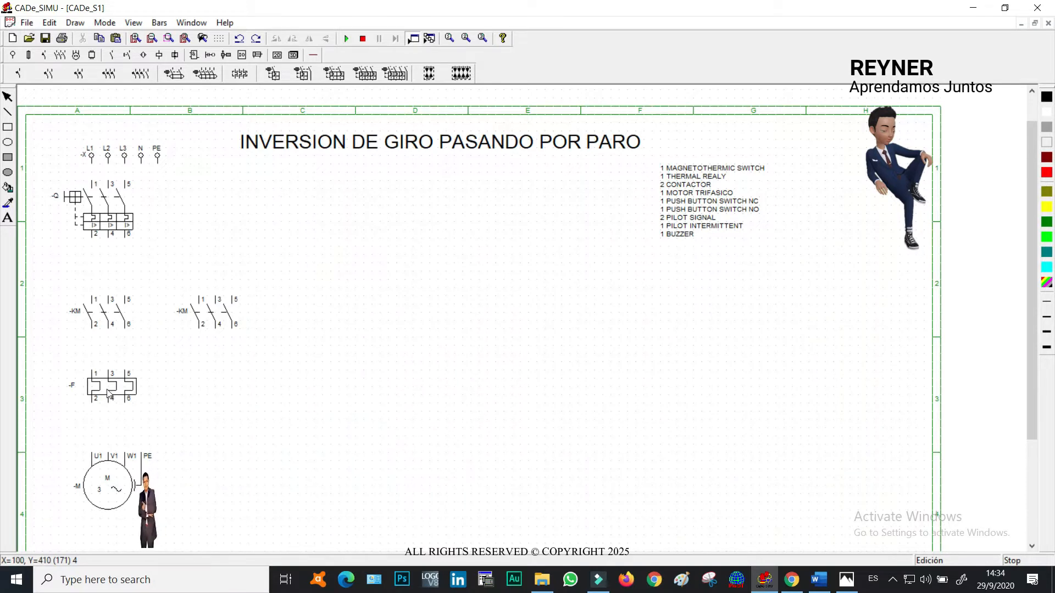
Wire the three phases vertically from the supply terminals through the magnetothermic switch, first contactor and thermal relay down to the motor.
{"action": "left_click", "coordinate": [313, 55]}
{"action": "left_click", "coordinate": [262, 73]}
{"action": "left_click_drag", "start_coordinate": [92, 245], "coordinate": [92, 285]}
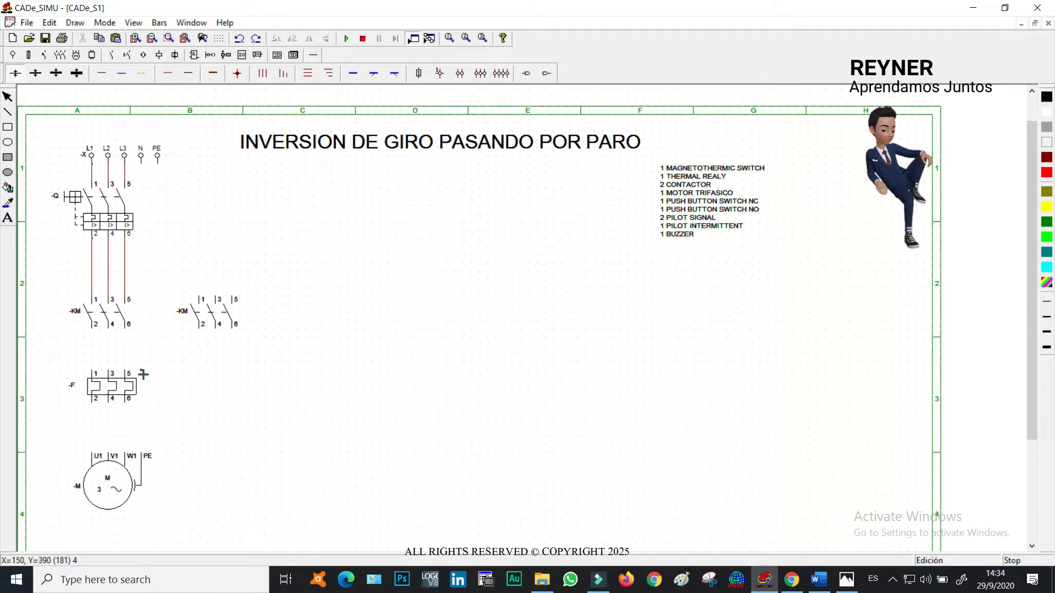
{"action": "left_click_drag", "start_coordinate": [94, 328], "coordinate": [93, 453]}
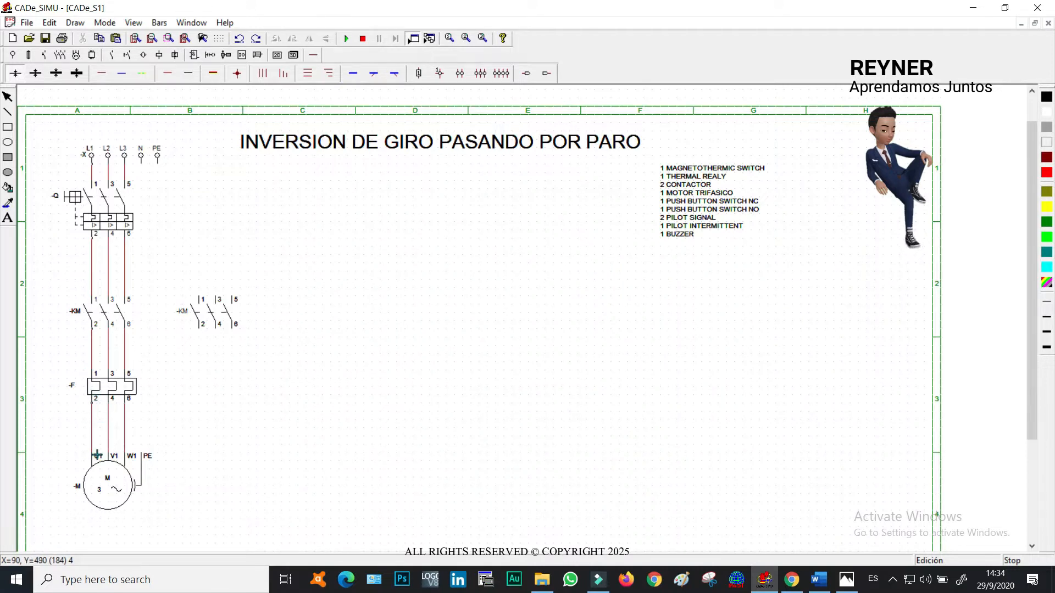
{"action": "right_click", "coordinate": [261, 287]}
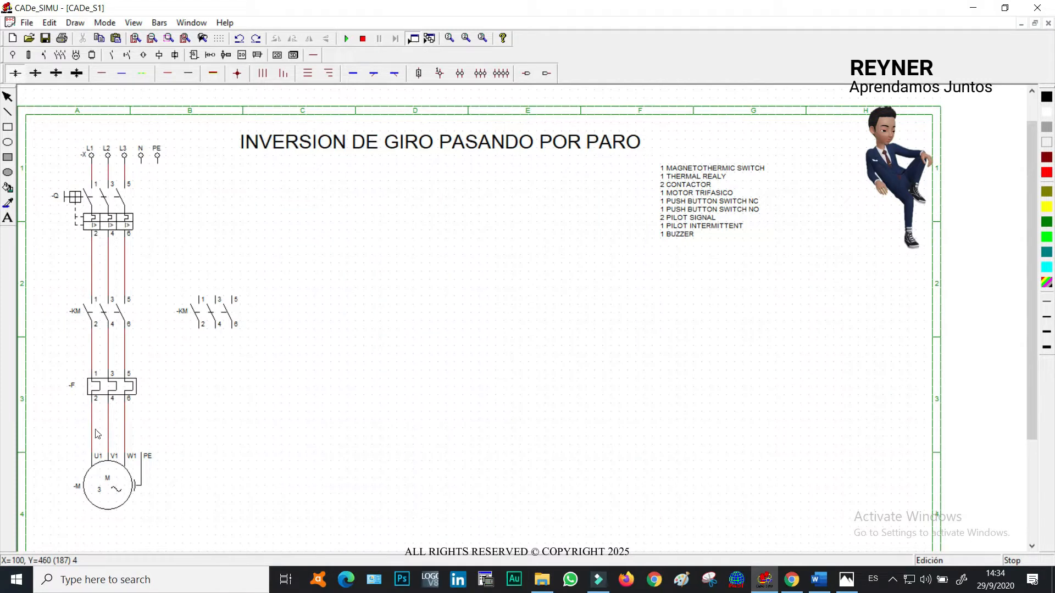
Remove the three-phase wires above and below the thermal relay and move the relay down closer to the motor.
{"action": "key", "text": "ctrl+z"}
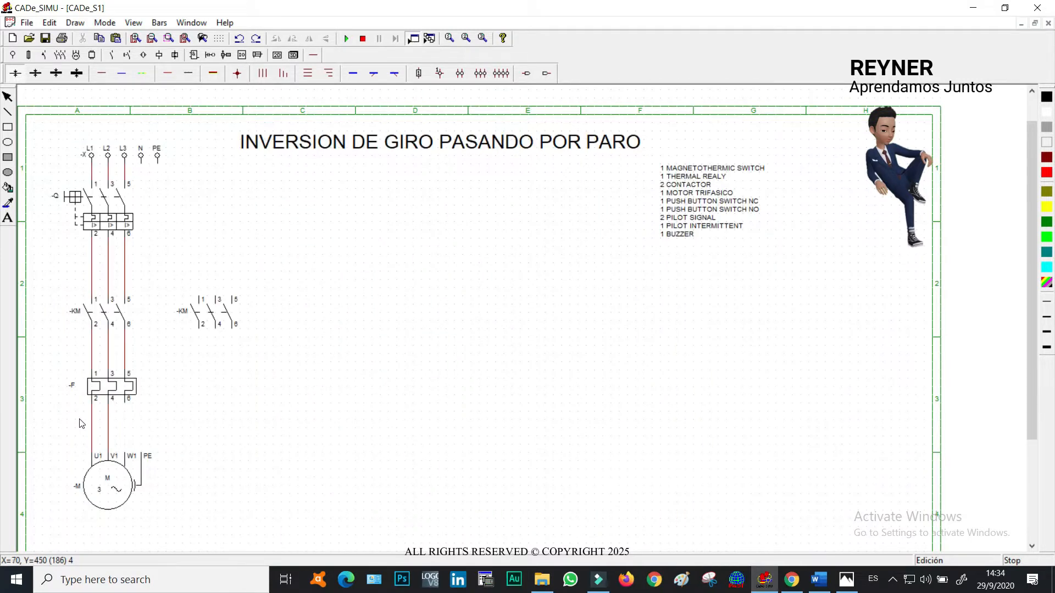
{"action": "left_click", "coordinate": [92, 418]}
{"action": "key", "text": "Delete"}
{"action": "left_click", "coordinate": [110, 422]}
{"action": "left_click_drag", "start_coordinate": [110, 391], "coordinate": [107, 420]}
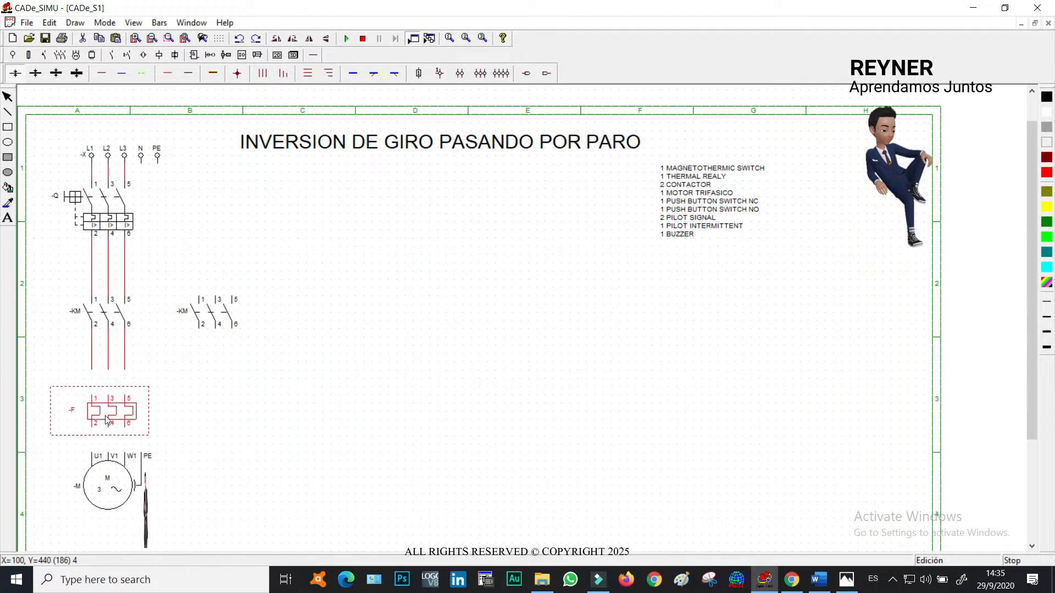
{"action": "left_click", "coordinate": [187, 398]}
{"action": "left_click_drag", "start_coordinate": [58, 322], "coordinate": [149, 381]}
{"action": "key", "text": "Delete"}
Reconnect the first contactor's poles 2, 4 and 6 to the lowered thermal relay with three-phase wiring.
{"action": "left_click", "coordinate": [271, 74]}
{"action": "left_click_drag", "start_coordinate": [93, 330], "coordinate": [91, 387]}
{"action": "left_click", "coordinate": [94, 395]}
{"action": "left_click_drag", "start_coordinate": [95, 391], "coordinate": [94, 397]}
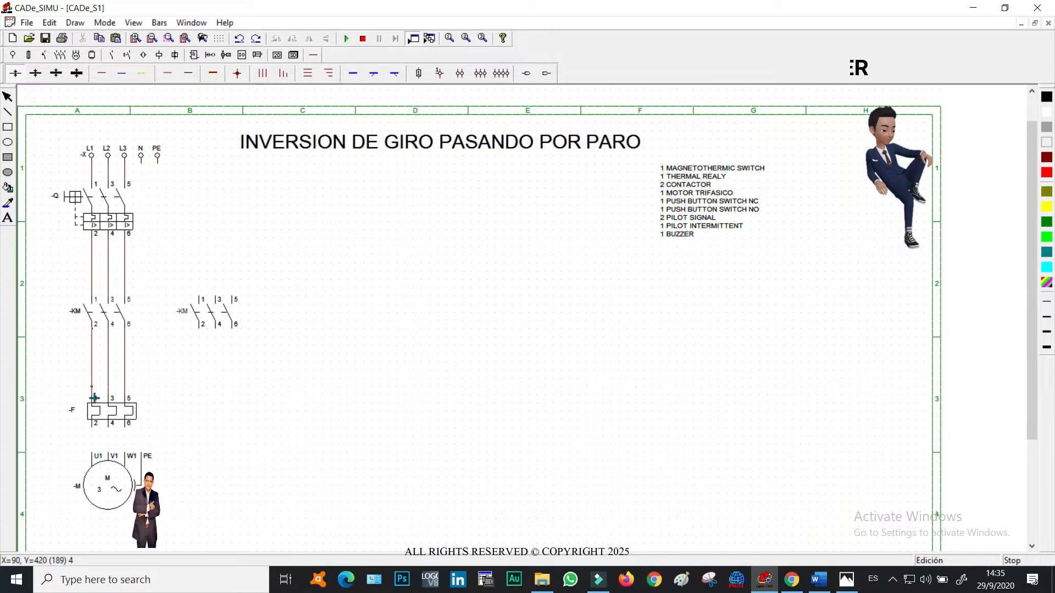
{"action": "right_click", "coordinate": [166, 332]}
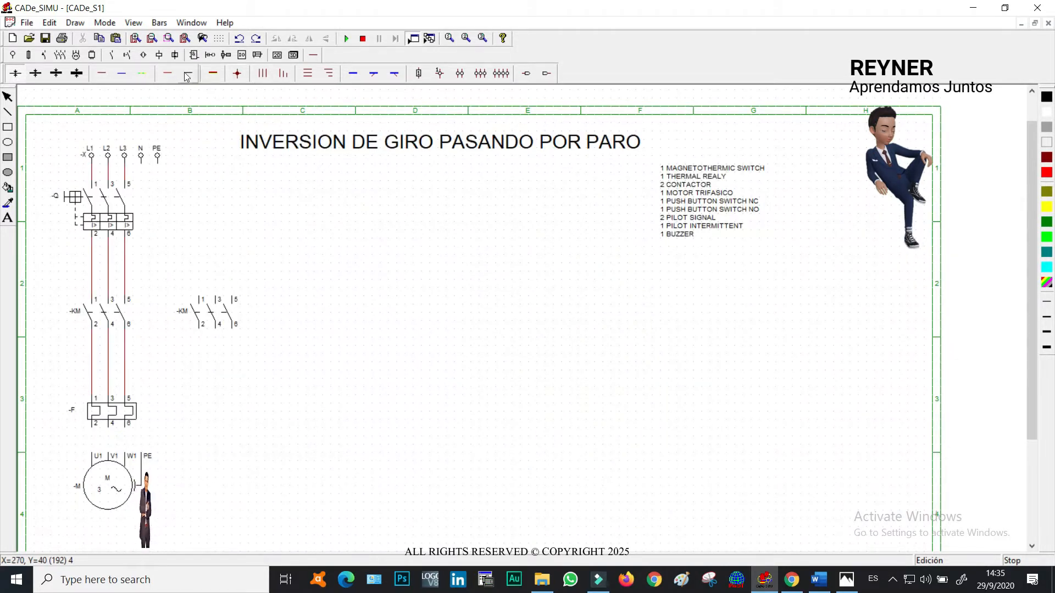
Wire the second contactor in parallel with the first, crossing L1 and L3 at its inputs, and connect the thermal relay to the motor.
{"action": "left_click", "coordinate": [102, 75]}
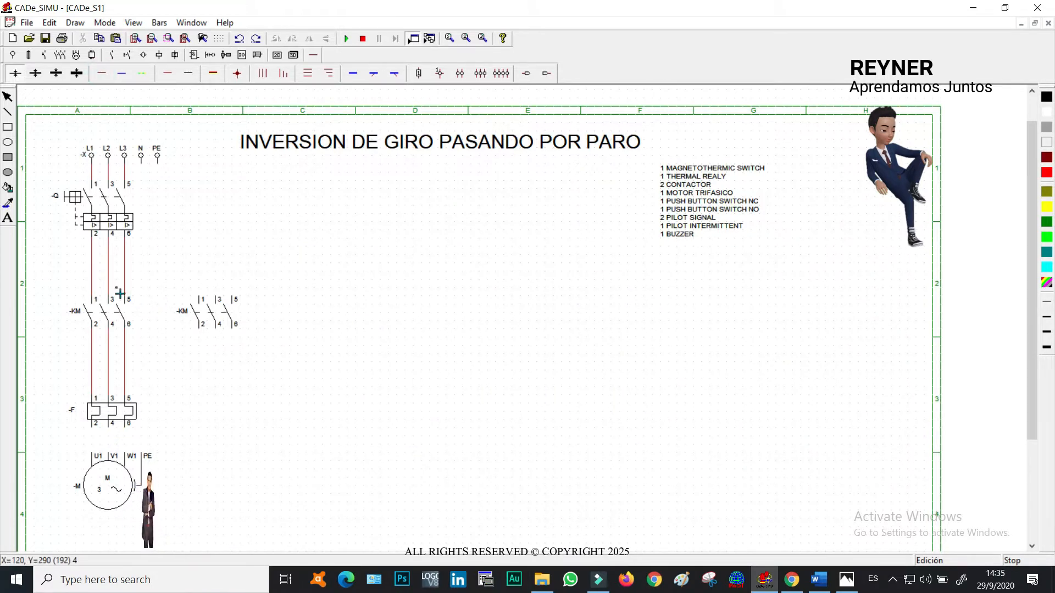
{"action": "mouse_move", "coordinate": [92, 255]}
{"action": "left_mouse_down"}
{"action": "mouse_move", "coordinate": [244, 267]}
{"action": "mouse_move", "coordinate": [233, 297]}
{"action": "left_mouse_up"}
{"action": "mouse_move", "coordinate": [234, 337]}
{"action": "left_mouse_down"}
{"action": "mouse_move", "coordinate": [233, 378]}
{"action": "mouse_move", "coordinate": [125, 345]}
{"action": "left_mouse_up"}
{"action": "mouse_move", "coordinate": [107, 271]}
{"action": "left_mouse_down"}
{"action": "mouse_move", "coordinate": [217, 275]}
{"action": "mouse_move", "coordinate": [215, 297]}
{"action": "left_mouse_up"}
{"action": "left_click_drag", "start_coordinate": [216, 366], "coordinate": [108, 362]}
{"action": "left_click_drag", "start_coordinate": [199, 294], "coordinate": [200, 298]}
{"action": "left_click_drag", "start_coordinate": [202, 380], "coordinate": [91, 378]}
{"action": "left_click_drag", "start_coordinate": [91, 427], "coordinate": [91, 454]}
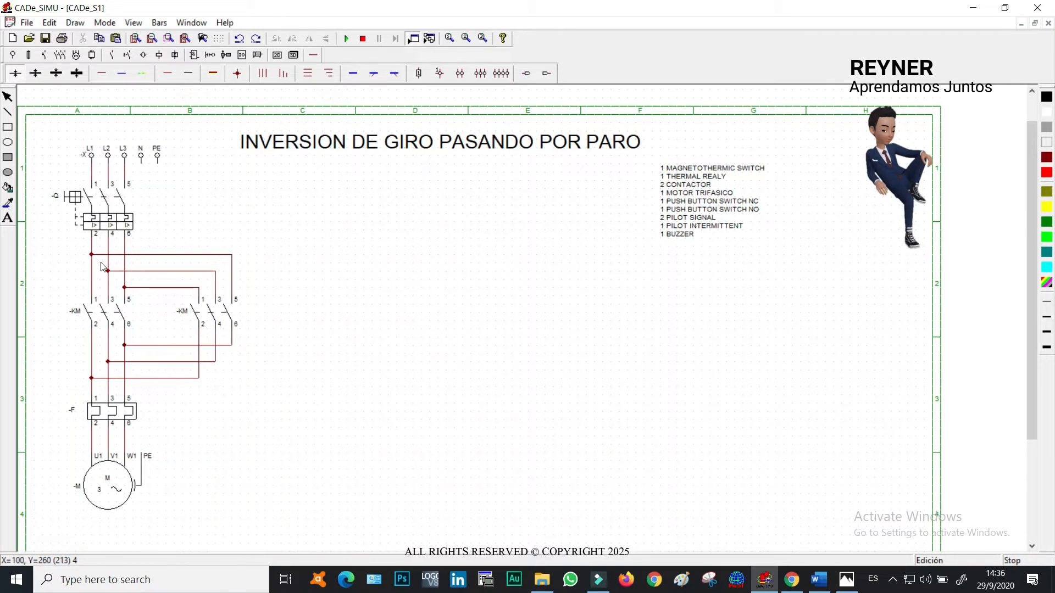
Rename the second contactor's power contacts to -KM1.
{"action": "left_click", "coordinate": [110, 218]}
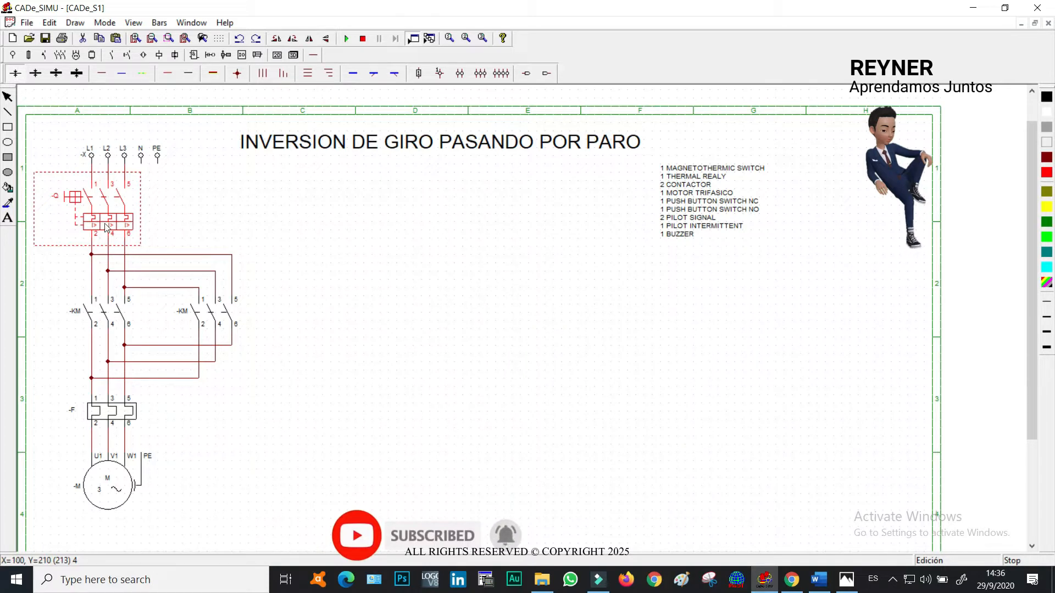
{"action": "left_click", "coordinate": [102, 318]}
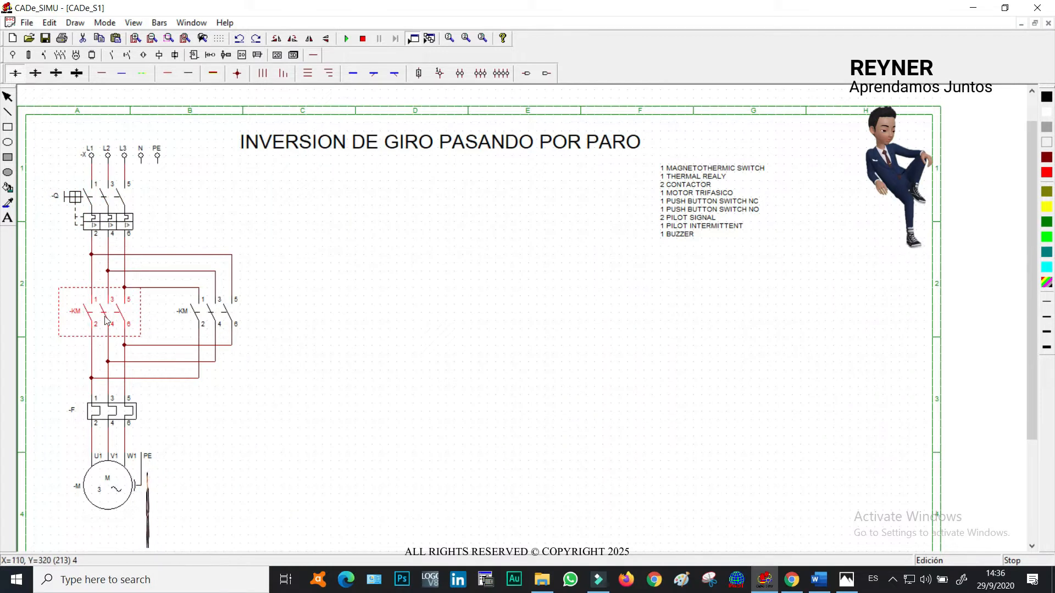
{"action": "double_click", "coordinate": [201, 319]}
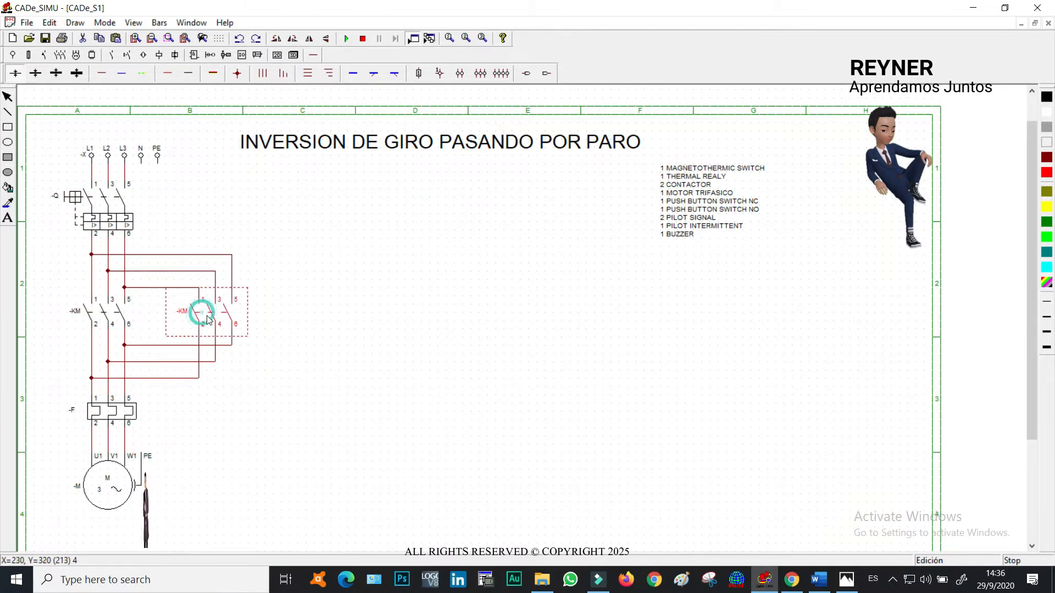
{"action": "left_click", "coordinate": [503, 194]}
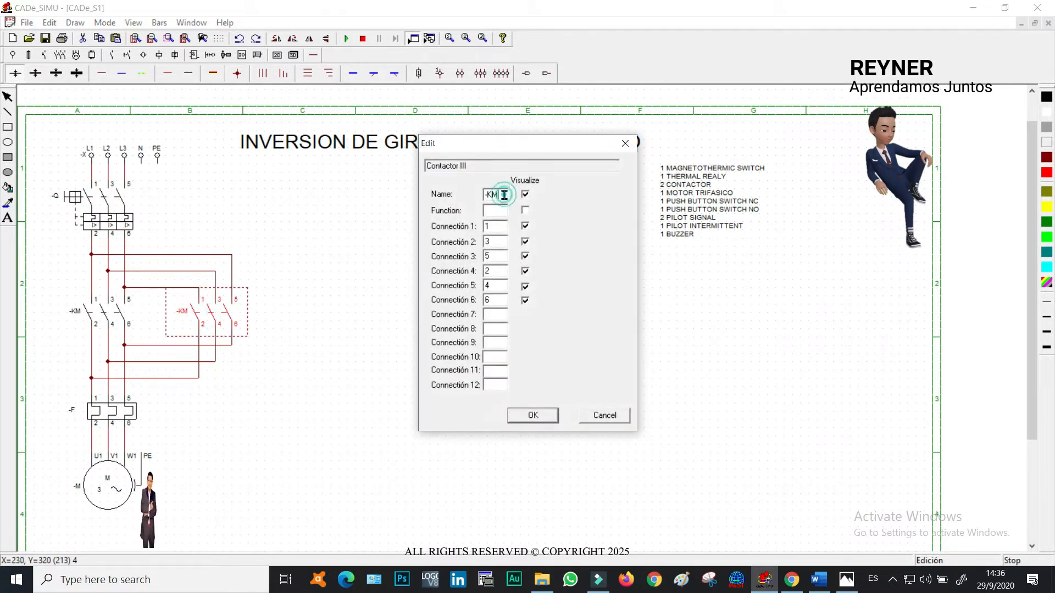
{"action": "type", "text": "1"}
{"action": "left_click", "coordinate": [533, 416]}
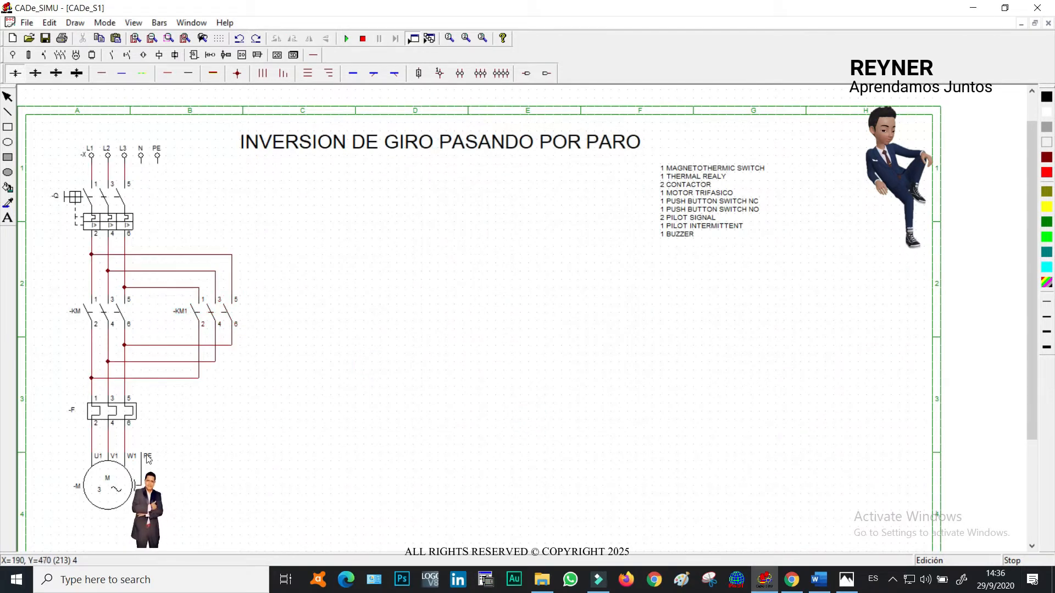
Run a protective earth wire from the PE supply terminal down to the motor's PE terminal.
{"action": "left_click", "coordinate": [124, 425]}
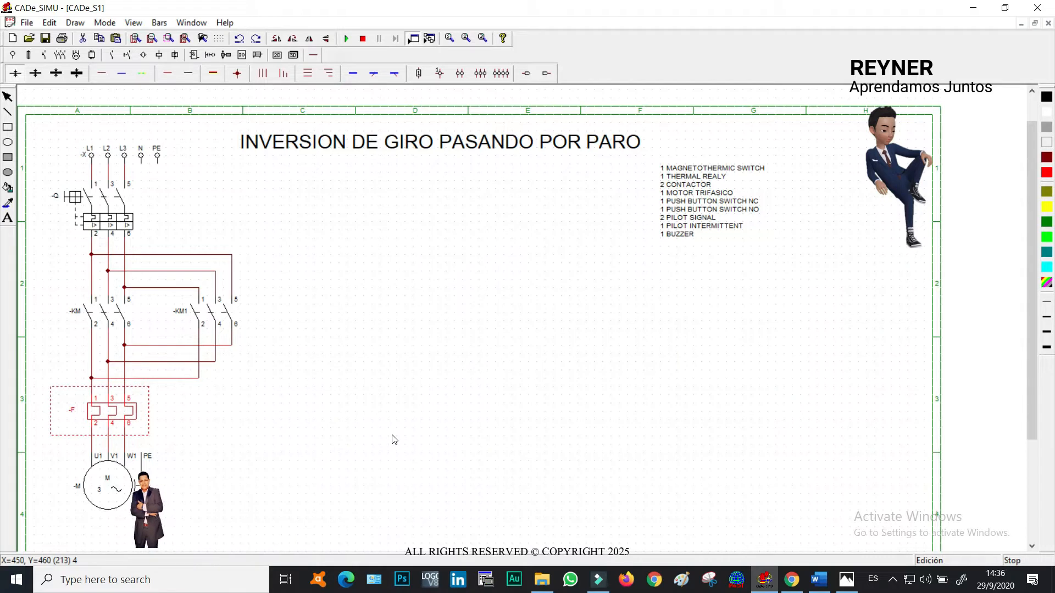
{"action": "left_click", "coordinate": [352, 382]}
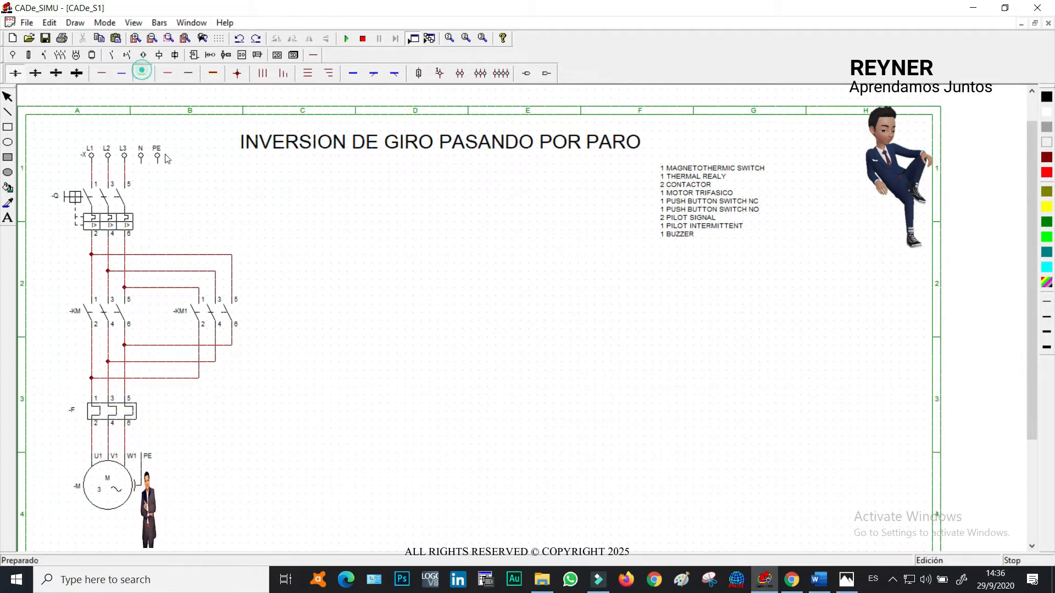
{"action": "left_click", "coordinate": [146, 198]}
{"action": "left_click_drag", "start_coordinate": [158, 160], "coordinate": [158, 196]}
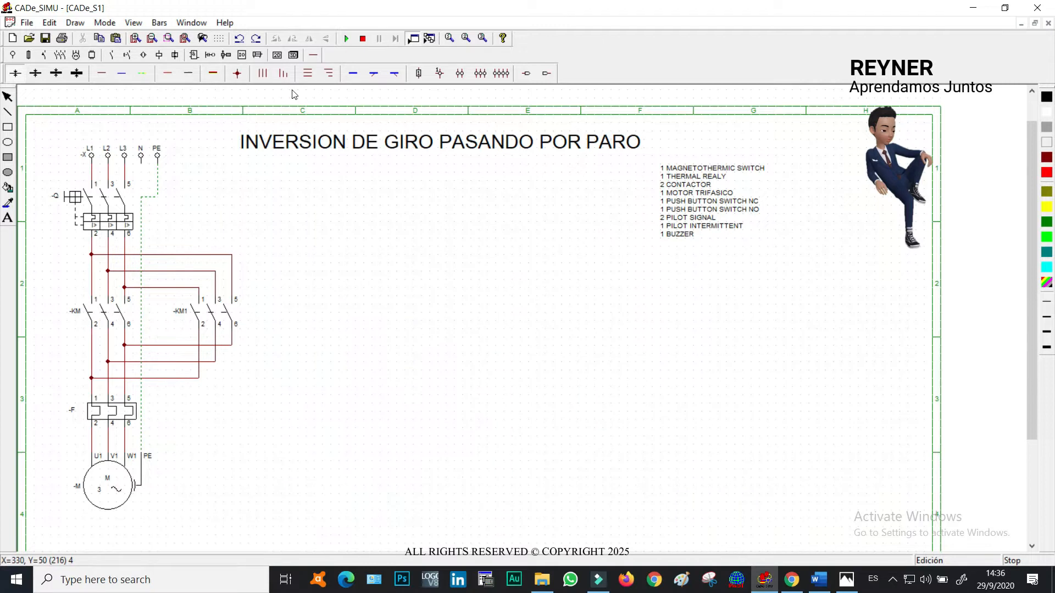
Add the text label FUERZA to the power circuit, above the second contactor.
{"action": "left_click", "coordinate": [7, 218]}
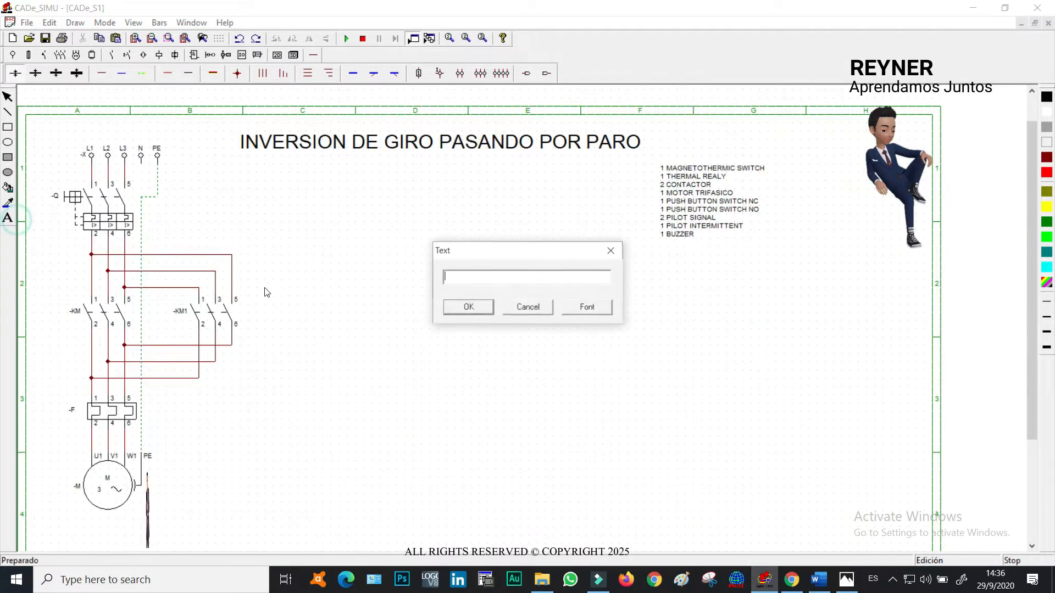
{"action": "type", "text": "FUERZA"}
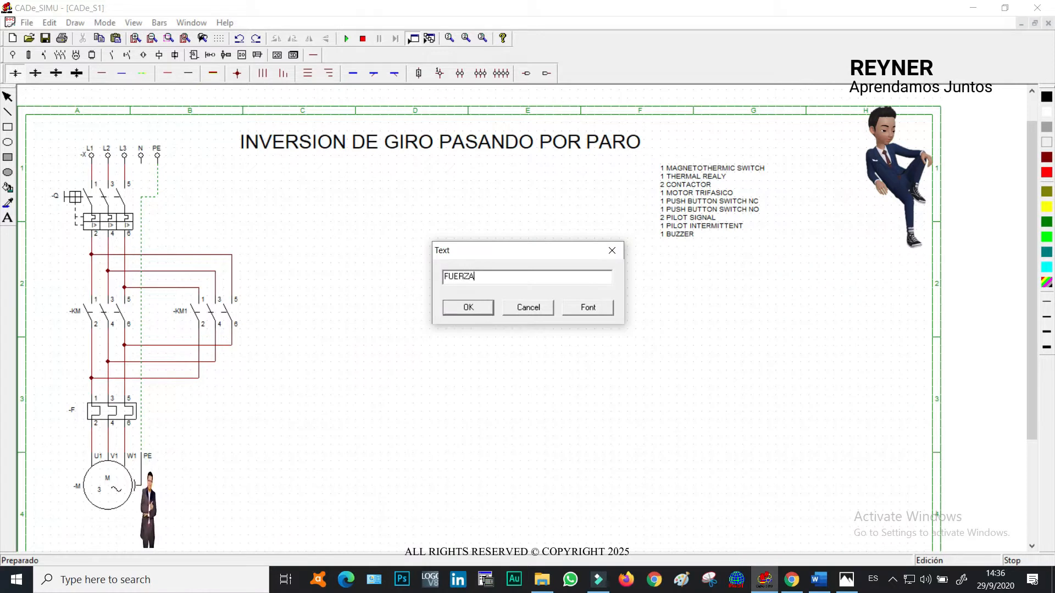
{"action": "left_click", "coordinate": [468, 308]}
{"action": "left_click", "coordinate": [301, 260]}
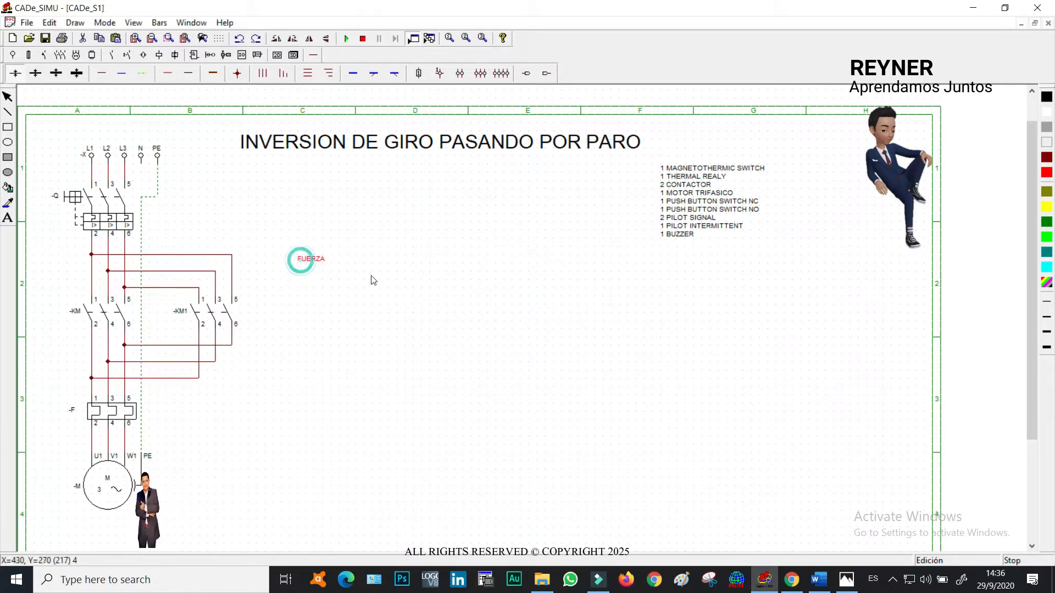
{"action": "left_click_drag", "start_coordinate": [308, 261], "coordinate": [187, 229]}
{"action": "left_click", "coordinate": [575, 318]}
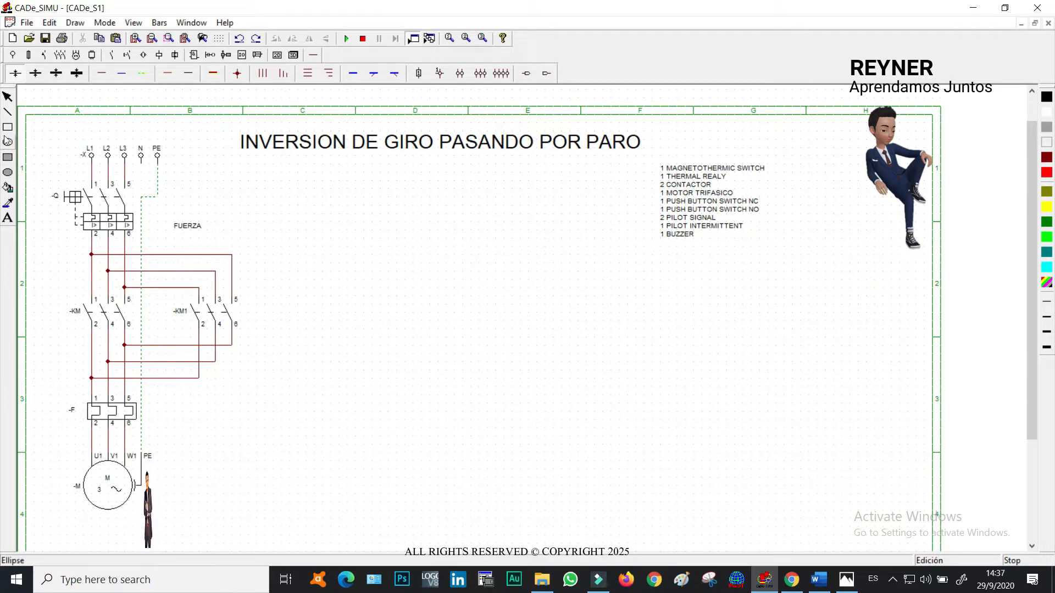
Add the text label CONTROL below the start of the title, beside the power circuit.
{"action": "left_click", "coordinate": [8, 220]}
{"action": "left_click", "coordinate": [355, 200]}
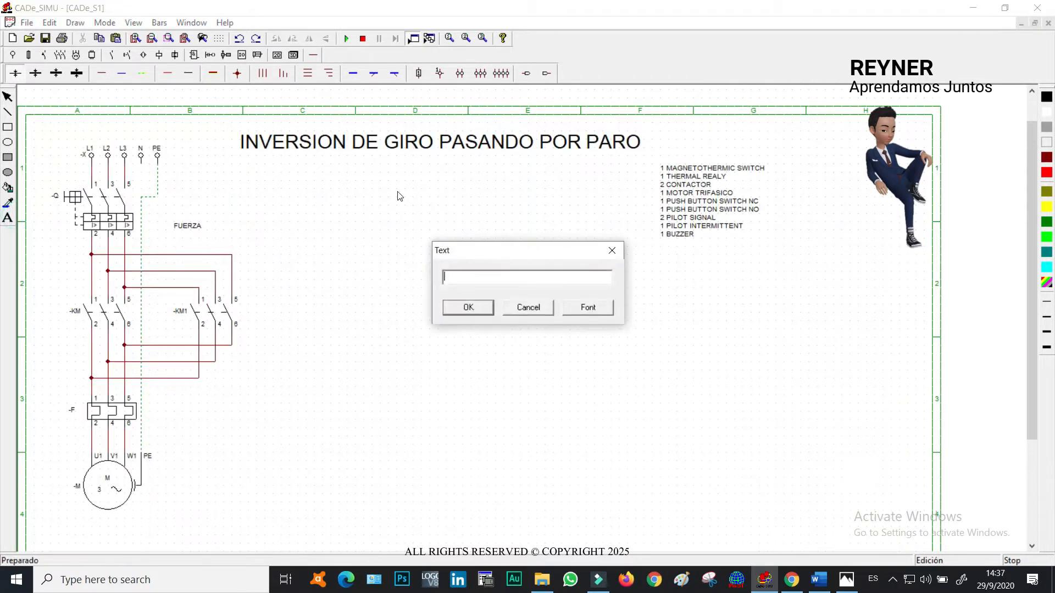
{"action": "type", "text": "CONTROL"}
{"action": "left_click", "coordinate": [466, 305]}
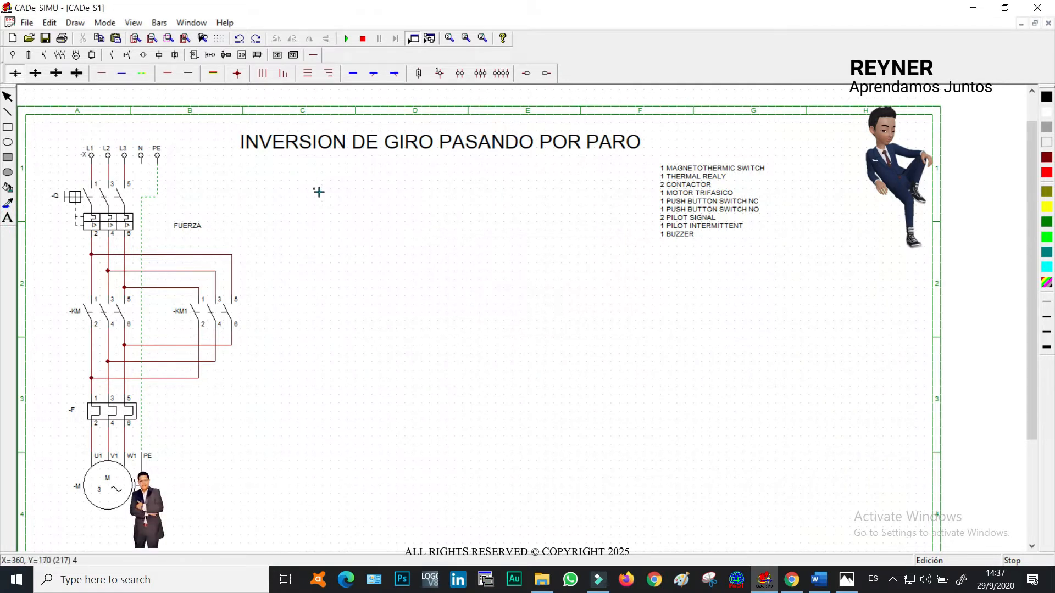
{"action": "left_click", "coordinate": [266, 188]}
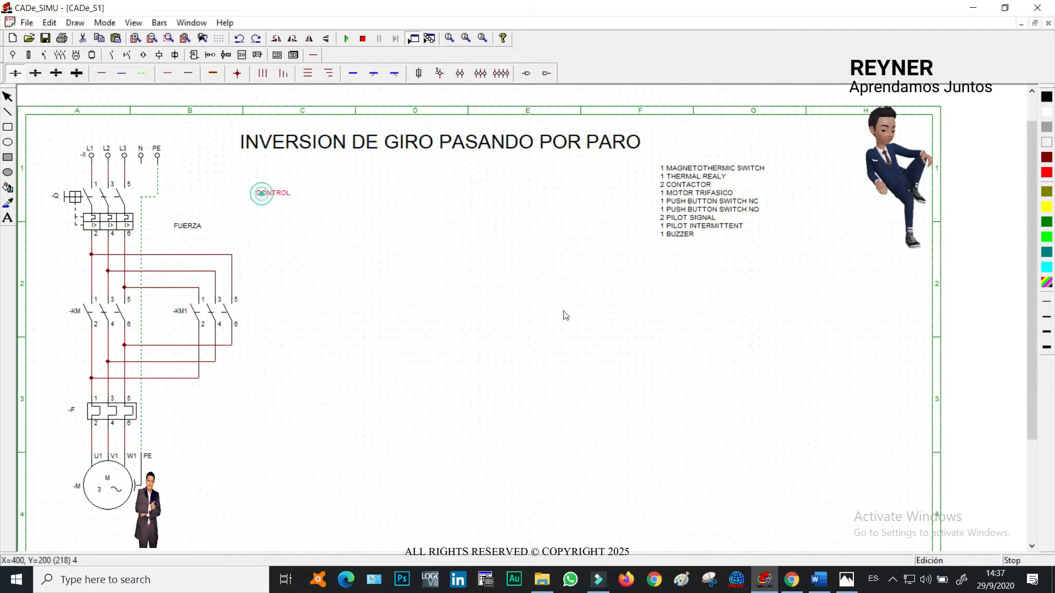
{"action": "left_click", "coordinate": [813, 510]}
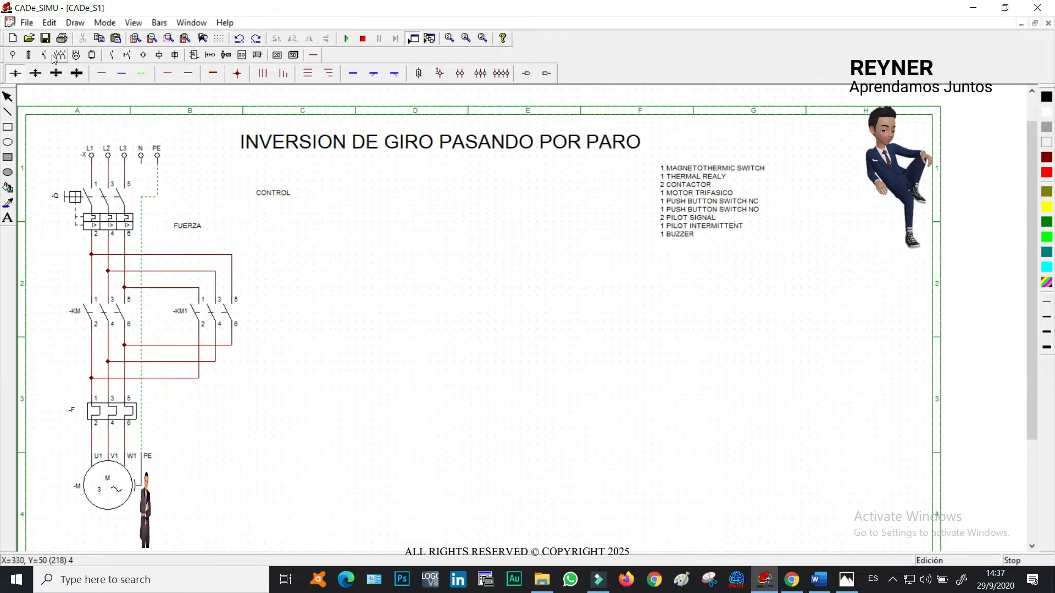
Place an L supply terminal below the CONTROL label and an N terminal beneath it, level with the motor, in column C.
{"action": "left_click", "coordinate": [13, 55]}
{"action": "left_click", "coordinate": [17, 73]}
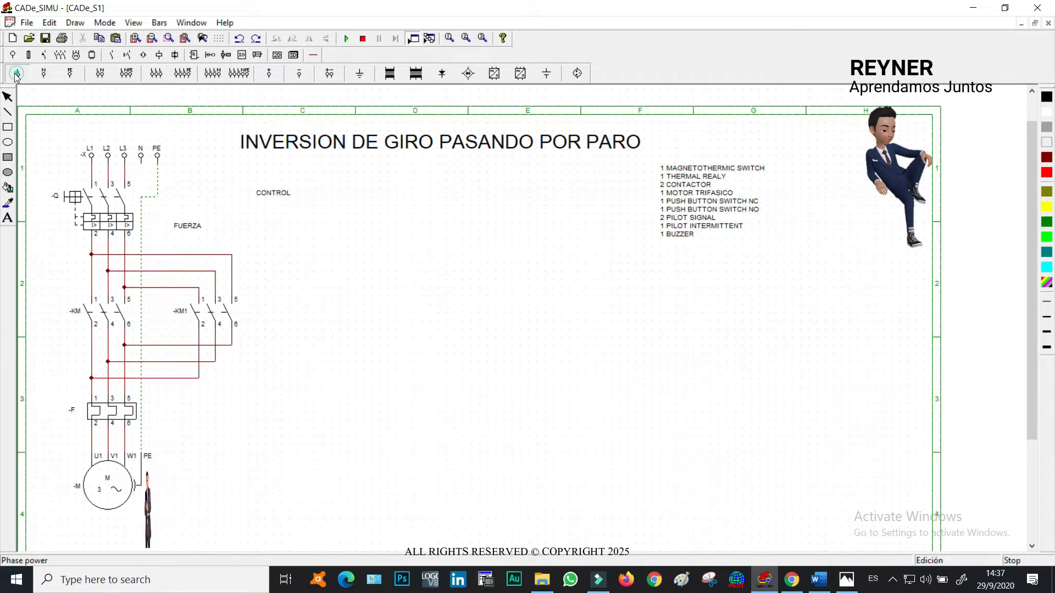
{"action": "left_click", "coordinate": [314, 241]}
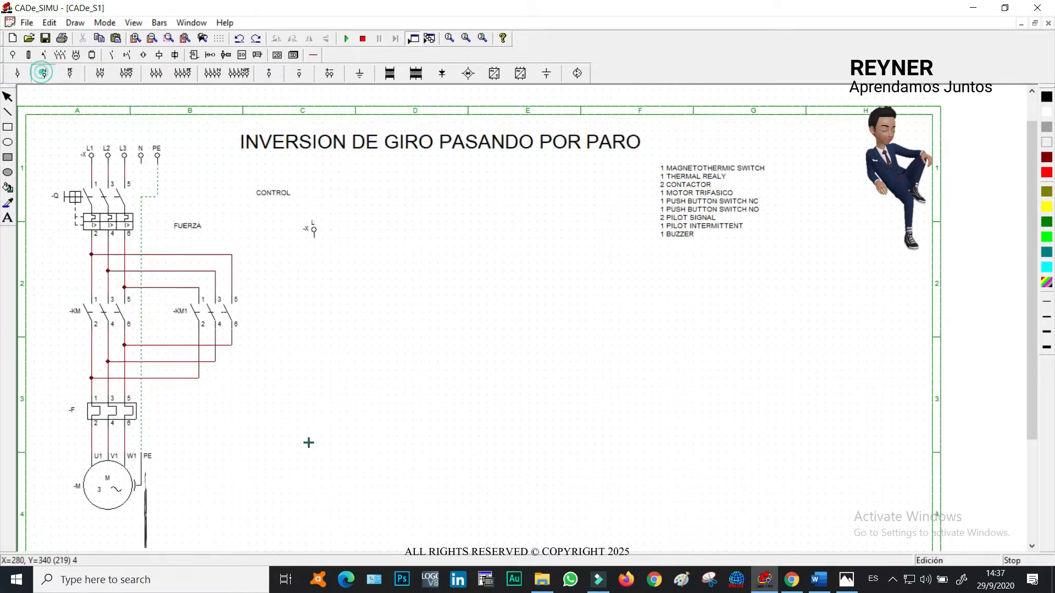
{"action": "left_click", "coordinate": [297, 499]}
{"action": "left_click_drag", "start_coordinate": [315, 229], "coordinate": [298, 221]}
{"action": "left_click", "coordinate": [386, 234]}
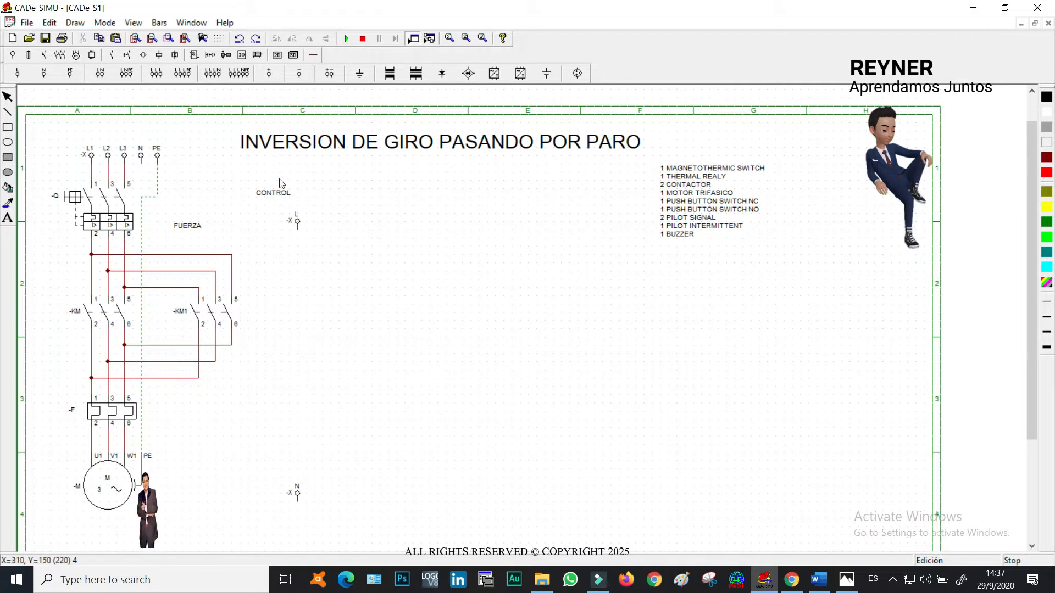
Move the CONTROL label level with FUERZA and shift the L terminal up and right, just under the title.
{"action": "left_click_drag", "start_coordinate": [295, 222], "coordinate": [305, 181]}
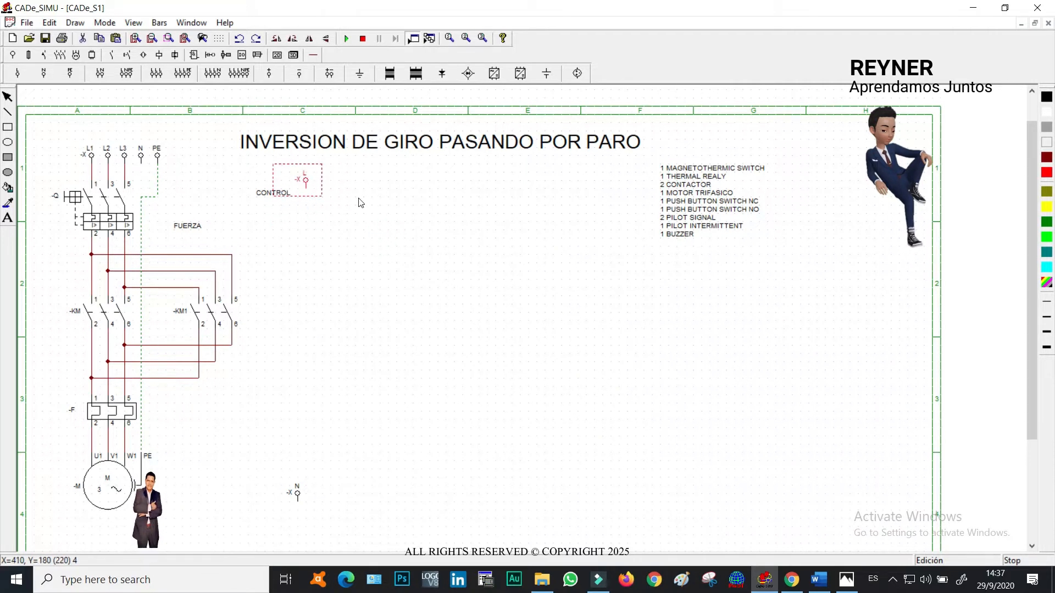
{"action": "left_click", "coordinate": [266, 193]}
{"action": "left_click_drag", "start_coordinate": [265, 221], "coordinate": [265, 226]}
{"action": "left_click", "coordinate": [377, 225]}
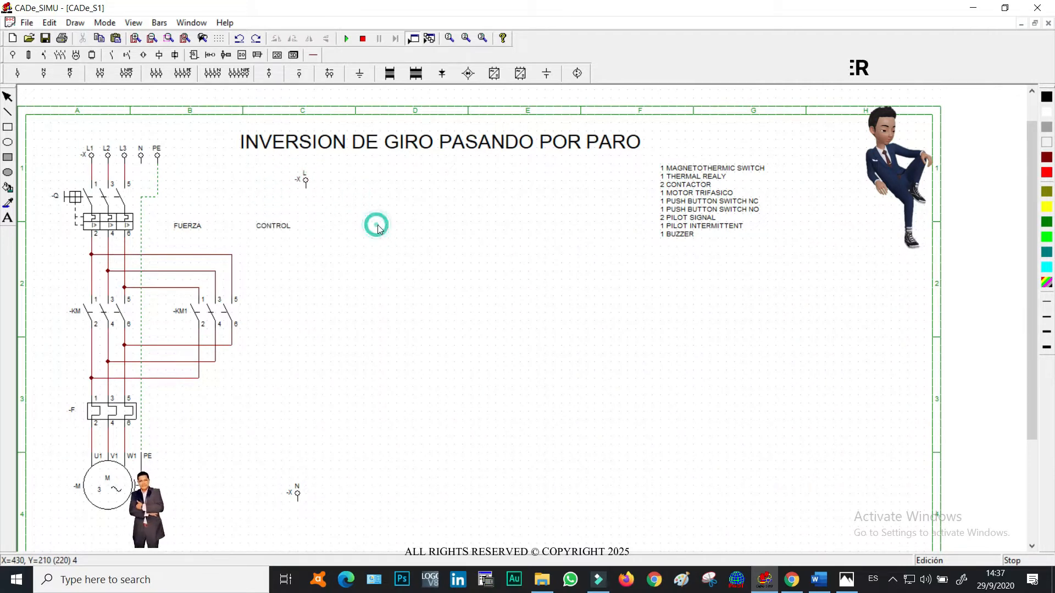
{"action": "left_click_drag", "start_coordinate": [303, 180], "coordinate": [329, 173]}
{"action": "left_click", "coordinate": [433, 230]}
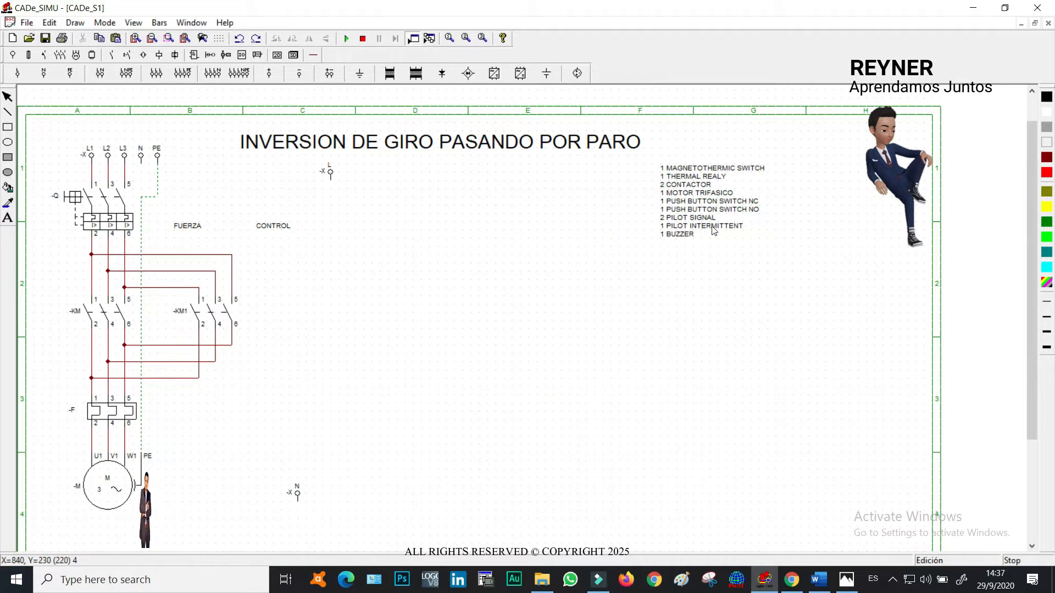
Place a normally open push button (13-14) and a normally closed one (11-12) above it, both aligned under the L terminal.
{"action": "left_click", "coordinate": [127, 54]}
{"action": "left_click", "coordinate": [34, 75]}
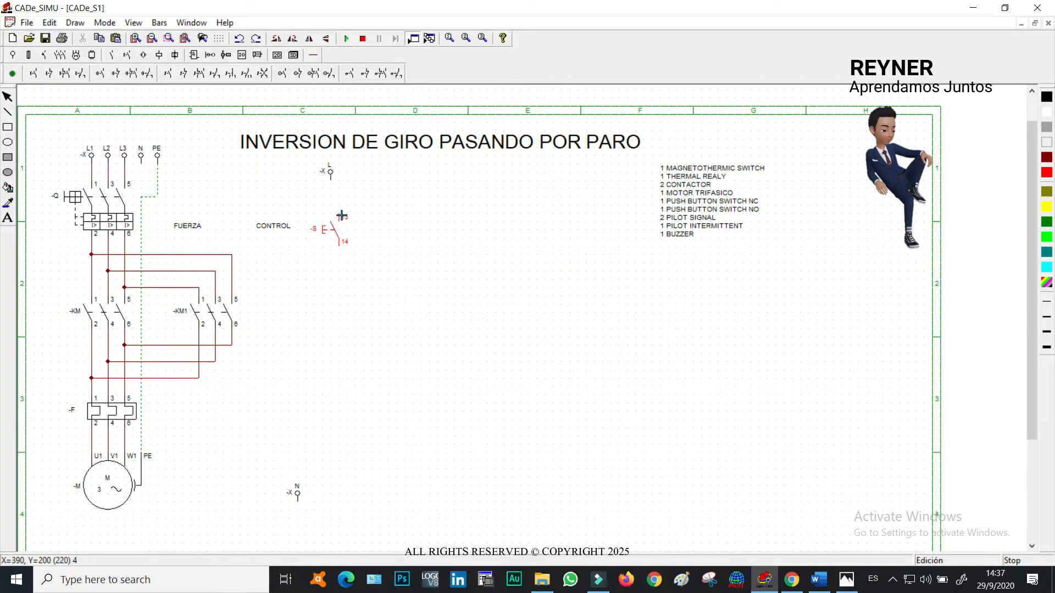
{"action": "left_click", "coordinate": [349, 316]}
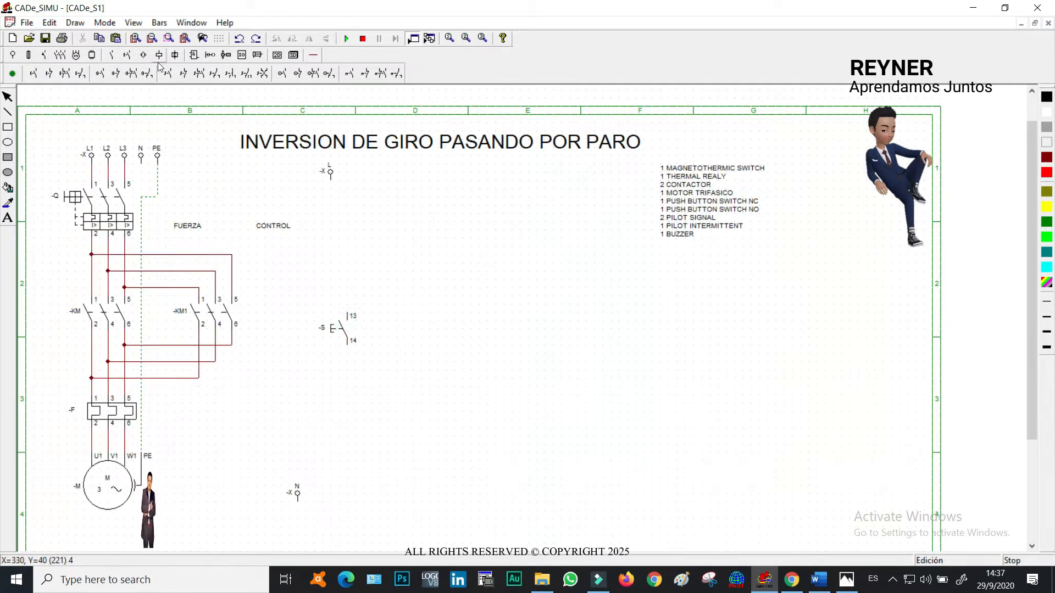
{"action": "left_click", "coordinate": [49, 74]}
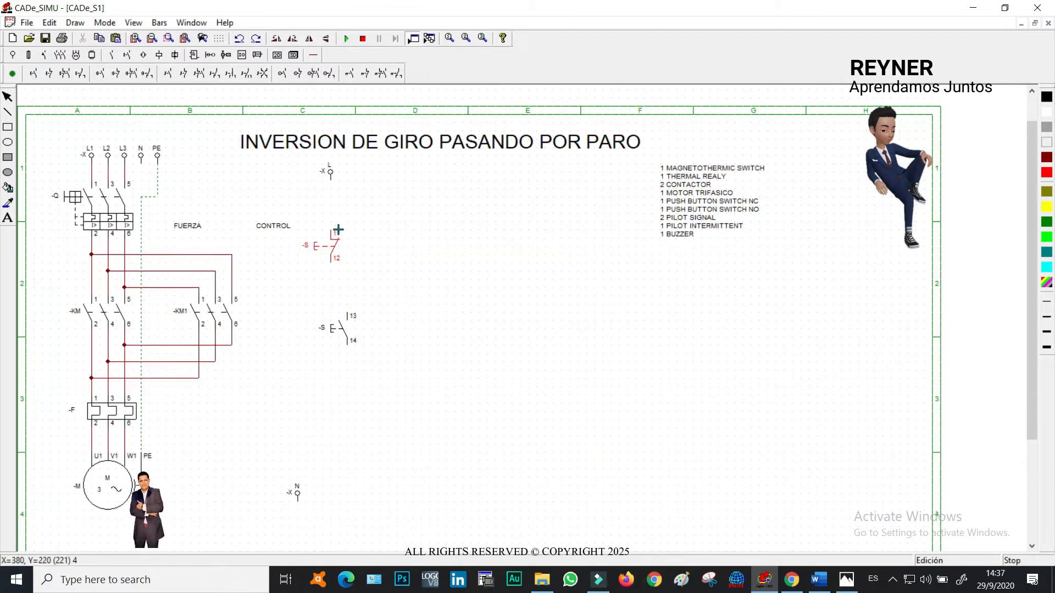
{"action": "left_click", "coordinate": [338, 248]}
{"action": "left_click_drag", "start_coordinate": [343, 333], "coordinate": [325, 327]}
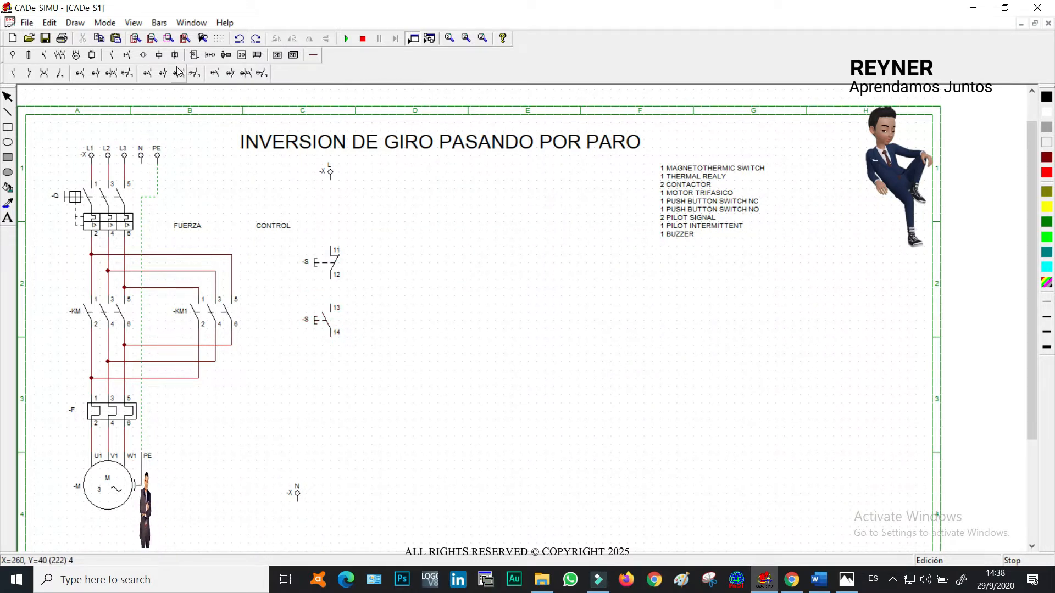
Place the thermal relay auxiliary contacts (95-96, 97-98) between the L terminal and the normally closed push button, with 95 aligned under L.
{"action": "left_click", "coordinate": [127, 54]}
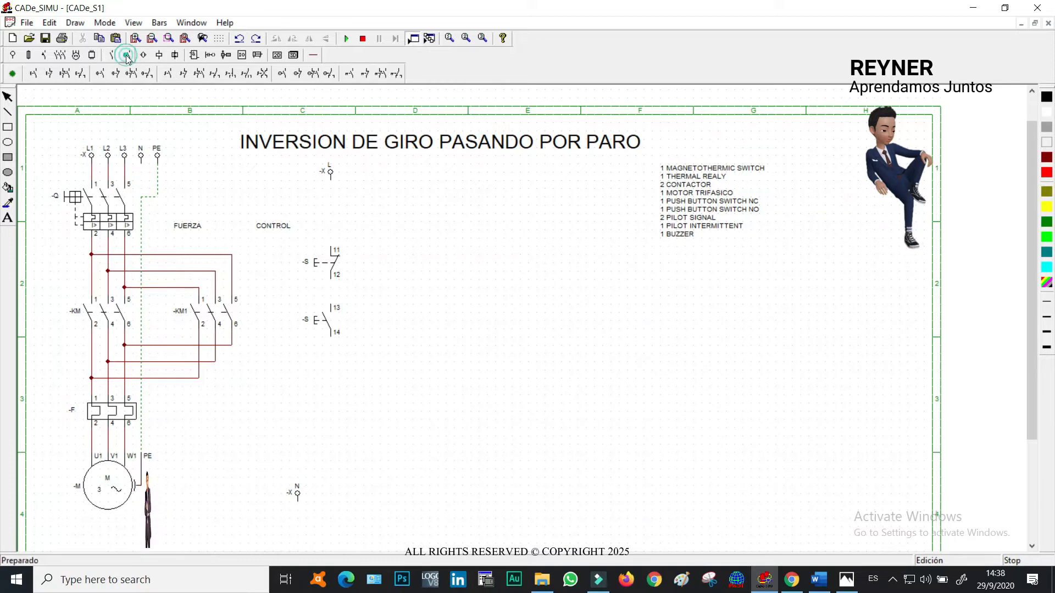
{"action": "left_click", "coordinate": [380, 73]}
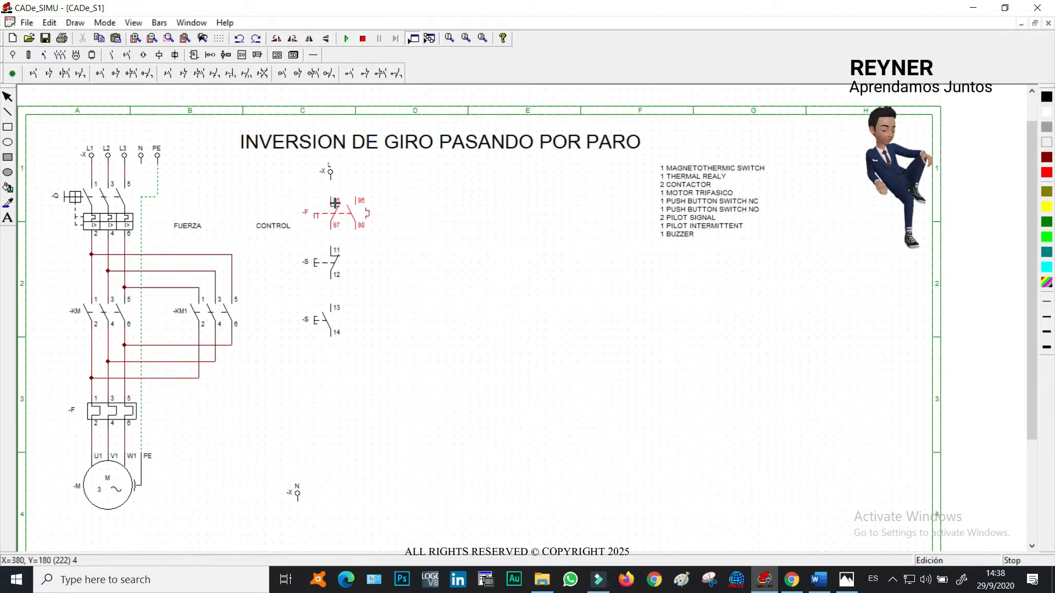
{"action": "left_click", "coordinate": [335, 203]}
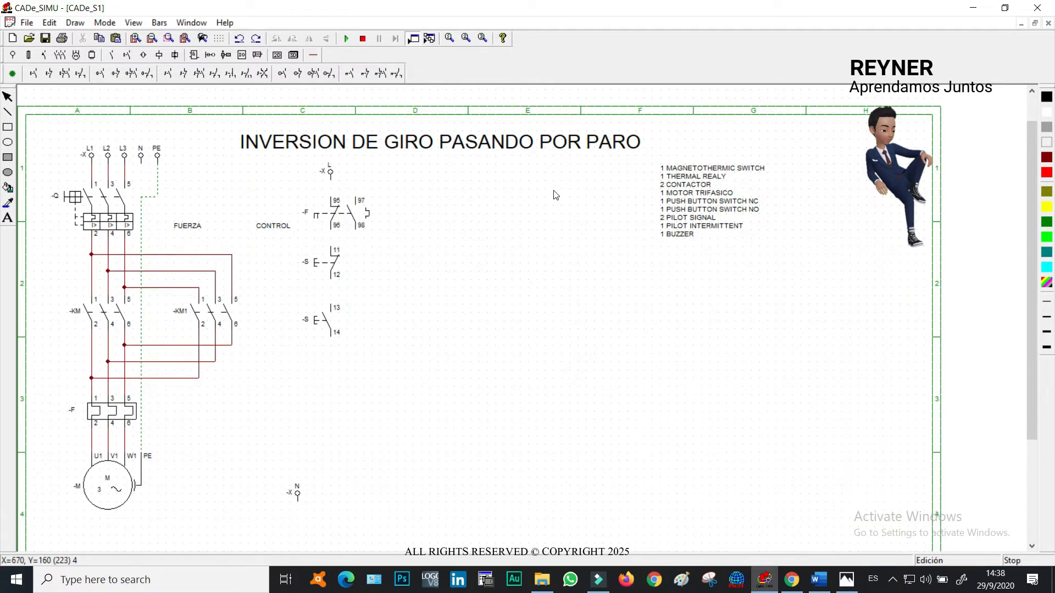
Shift the normally closed push button (11-12) and the normally open push button (13-14) slightly down, keeping both aligned under the L terminal.
{"action": "left_click_drag", "start_coordinate": [334, 265], "coordinate": [335, 271]}
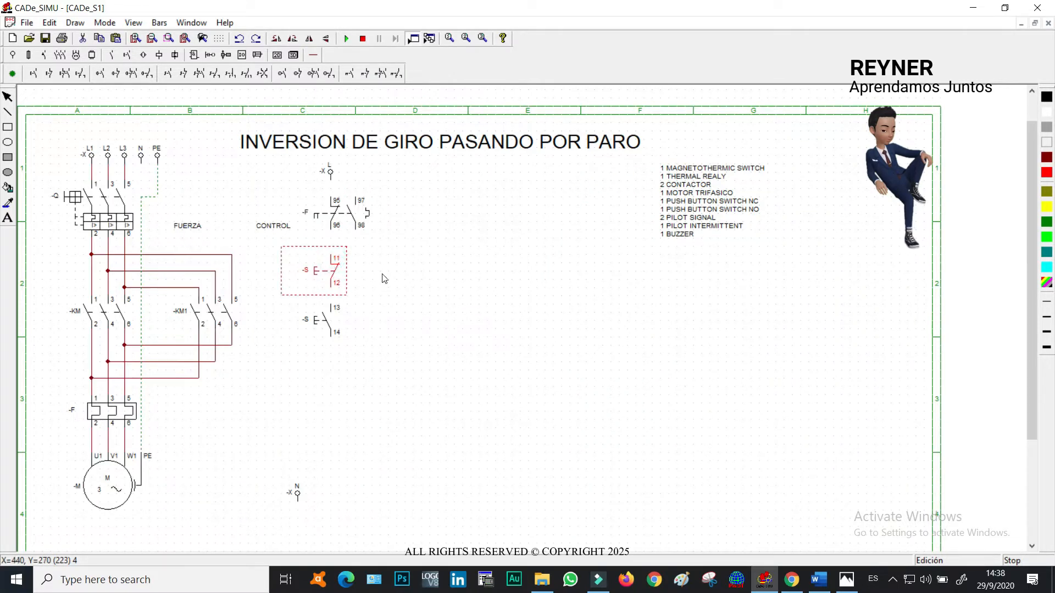
{"action": "left_click", "coordinate": [365, 330]}
{"action": "left_click", "coordinate": [331, 322]}
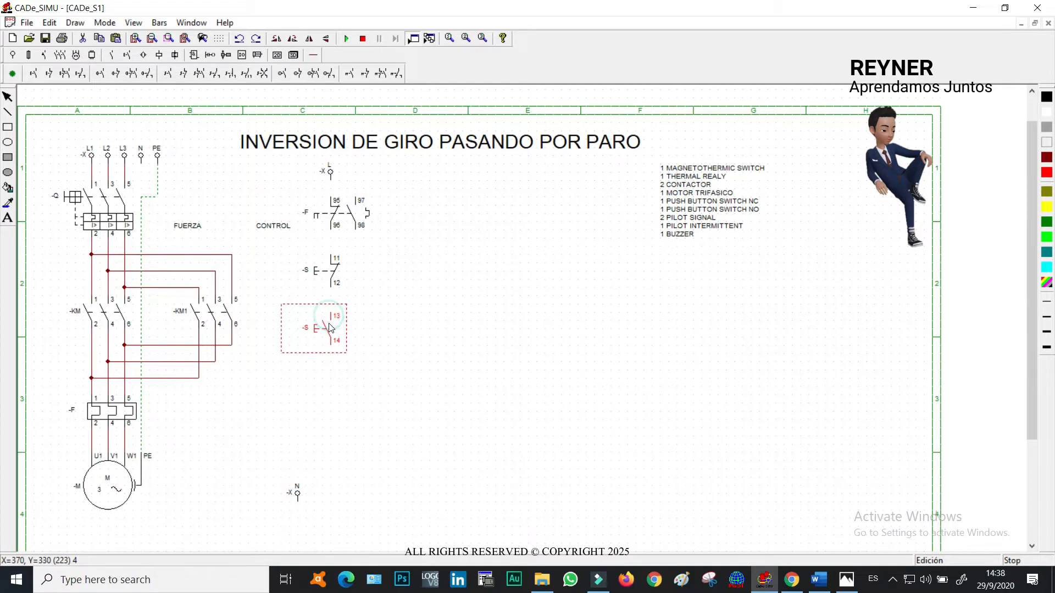
{"action": "key", "text": "Delete"}
{"action": "key", "text": "ctrl+z"}
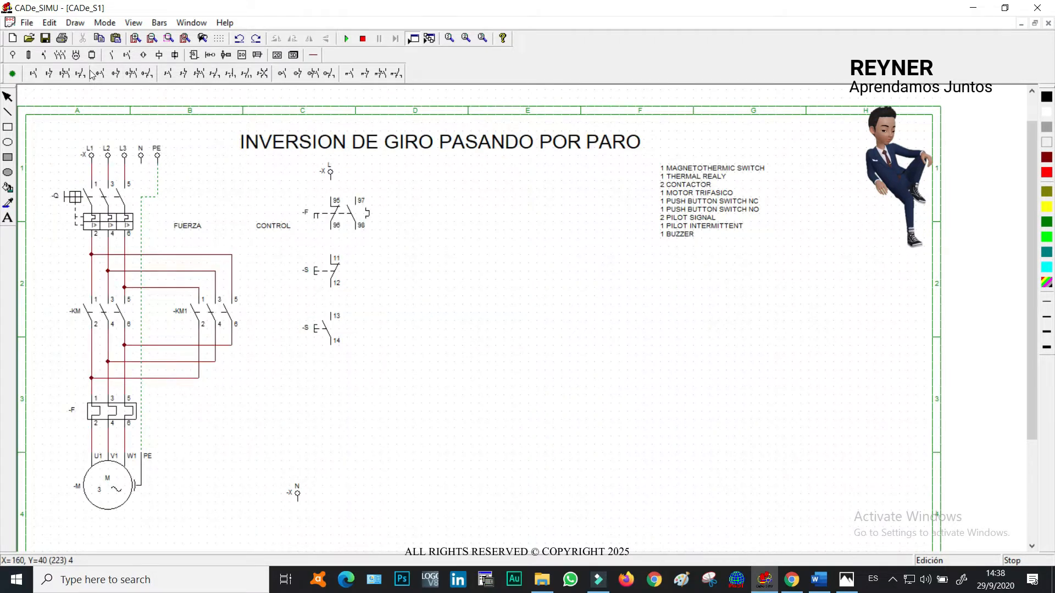
Place two contactor coils (A1-A2) side by side above the N terminal's level, the first under the push buttons and the second in column D.
{"action": "left_click", "coordinate": [159, 56]}
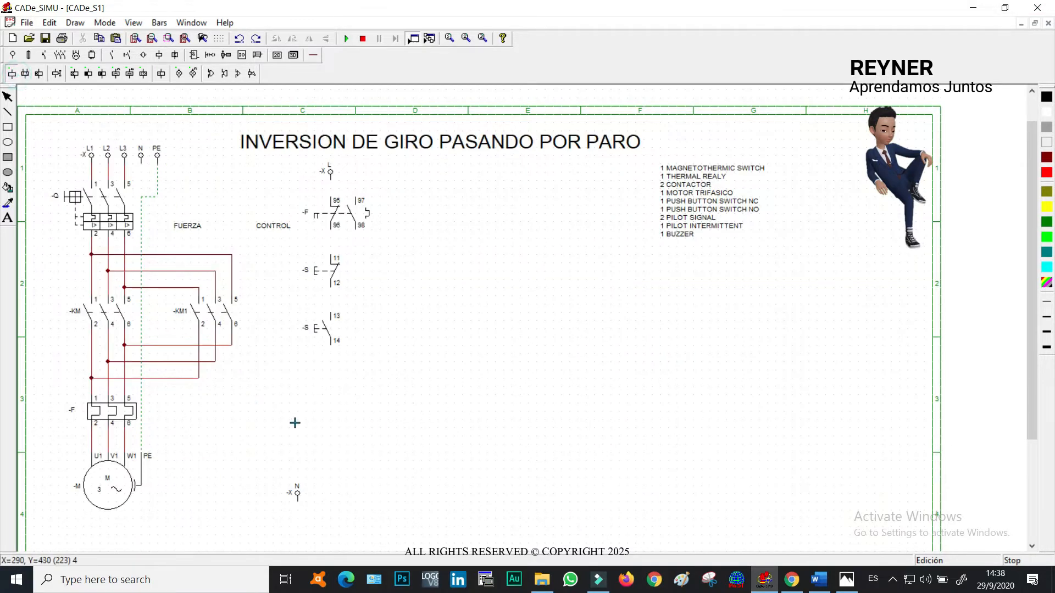
{"action": "left_click_drag", "start_coordinate": [331, 421], "coordinate": [329, 446]}
{"action": "left_click", "coordinate": [331, 430]}
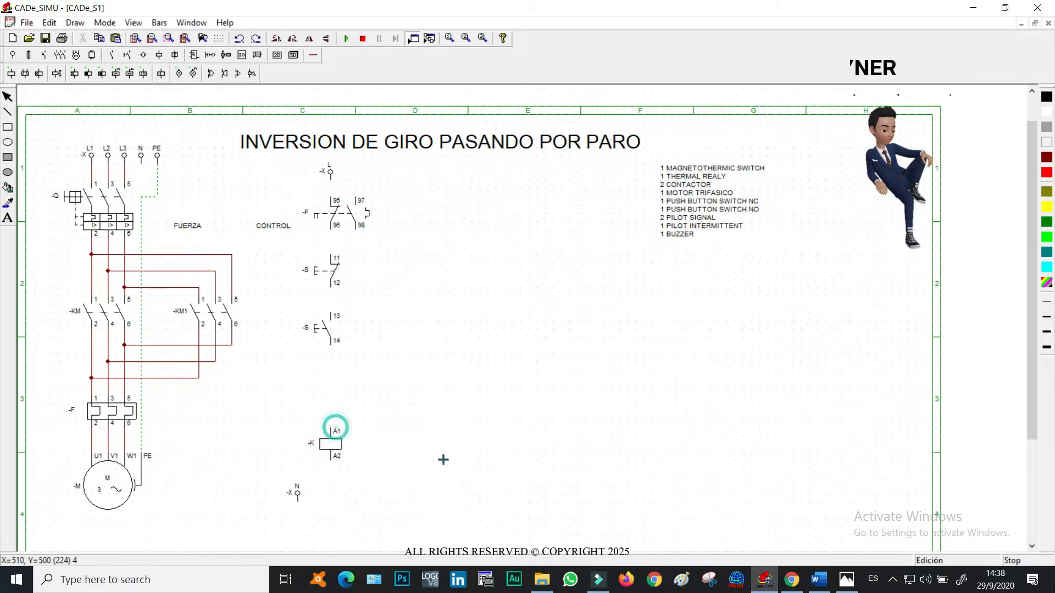
{"action": "left_click", "coordinate": [447, 431]}
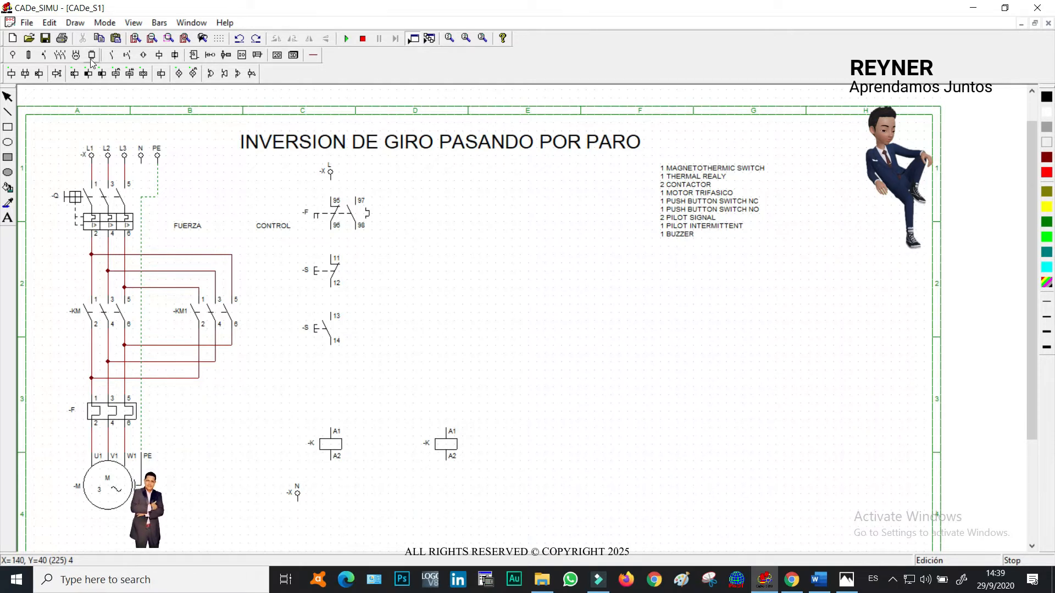
Place two normally open contacts (13-14), one beside the normally open push button and the other above and right of the second coil.
{"action": "left_click", "coordinate": [111, 55]}
{"action": "left_click", "coordinate": [13, 74]}
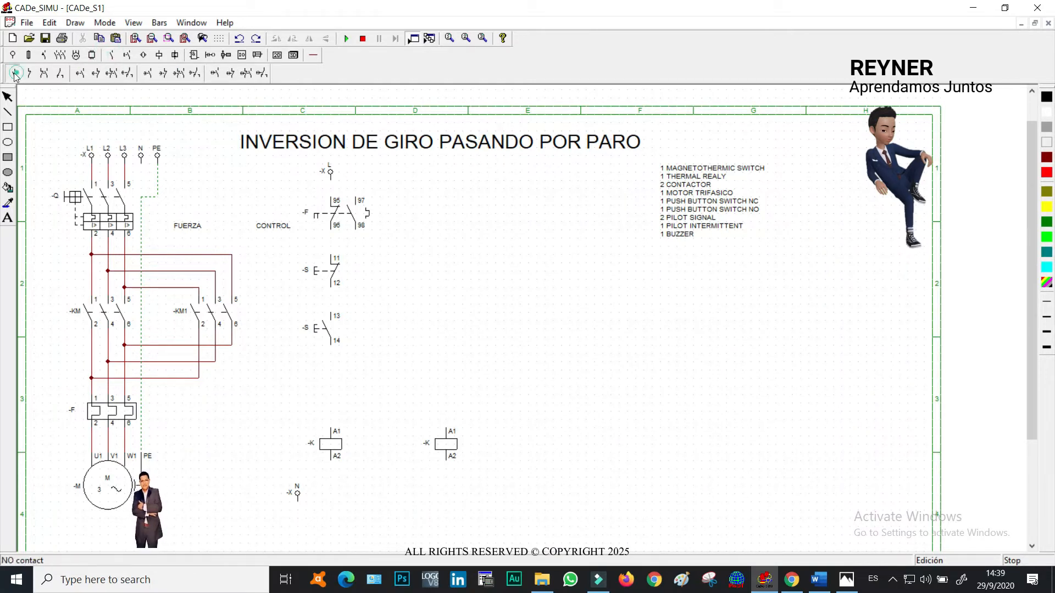
{"action": "left_click", "coordinate": [388, 318]}
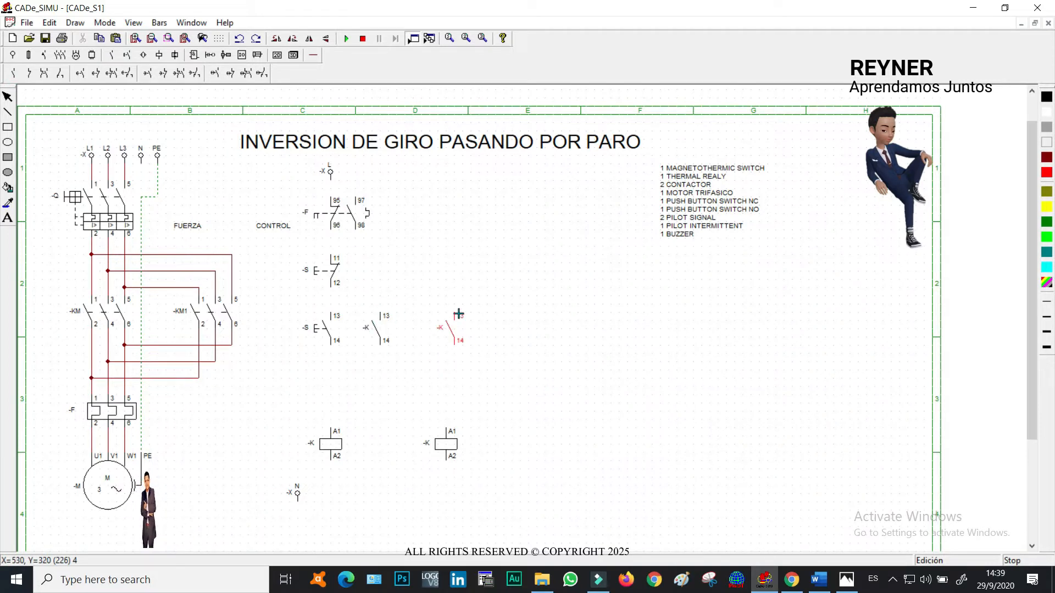
{"action": "left_click", "coordinate": [493, 328]}
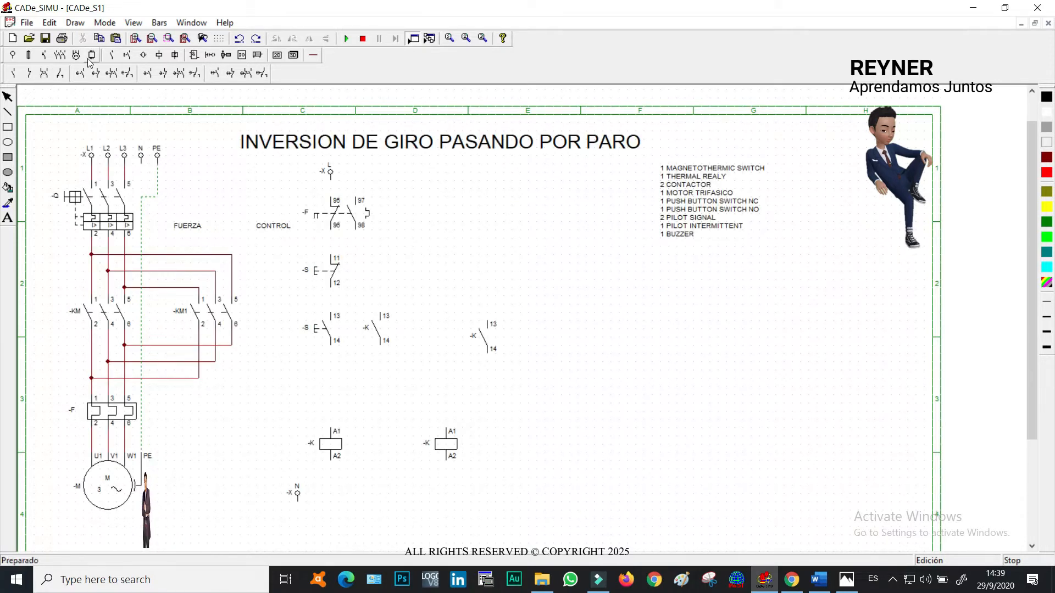
Place a second normally open push button (13-14) above the second coil, level with the first one.
{"action": "left_click", "coordinate": [116, 56]}
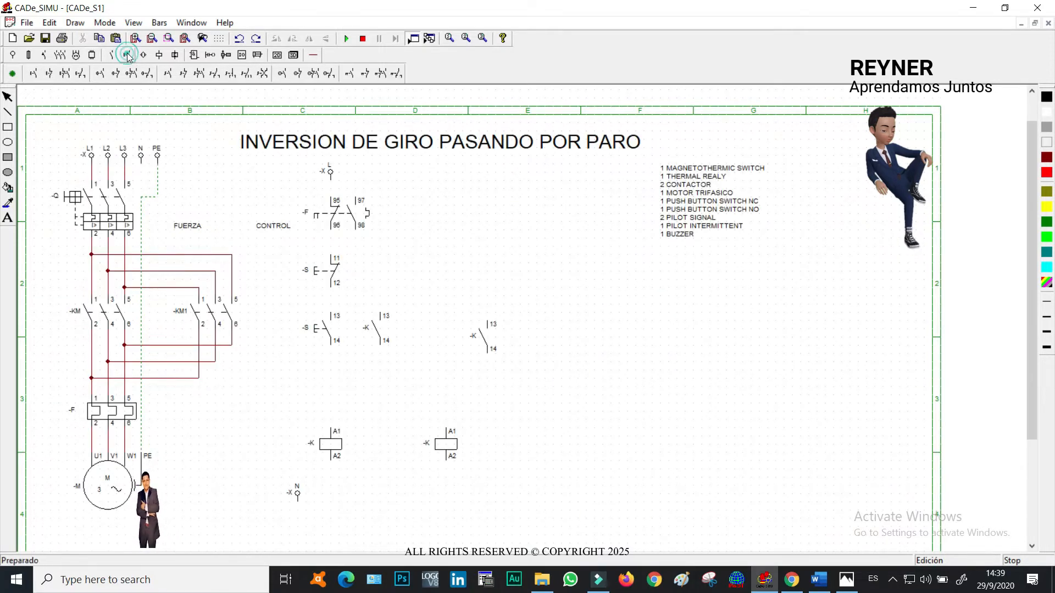
{"action": "left_click", "coordinate": [44, 75]}
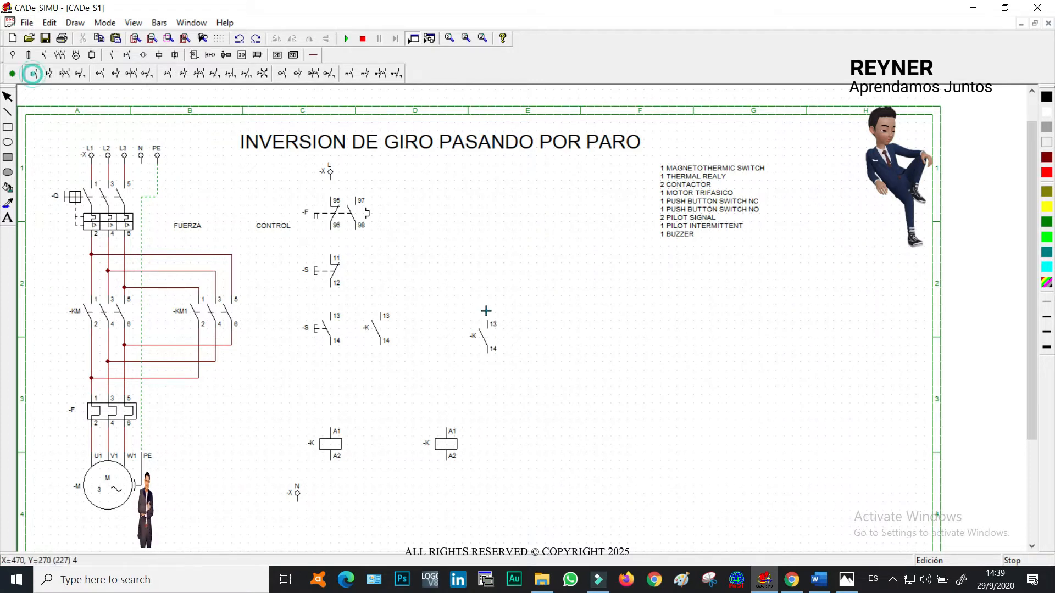
{"action": "left_click", "coordinate": [454, 321]}
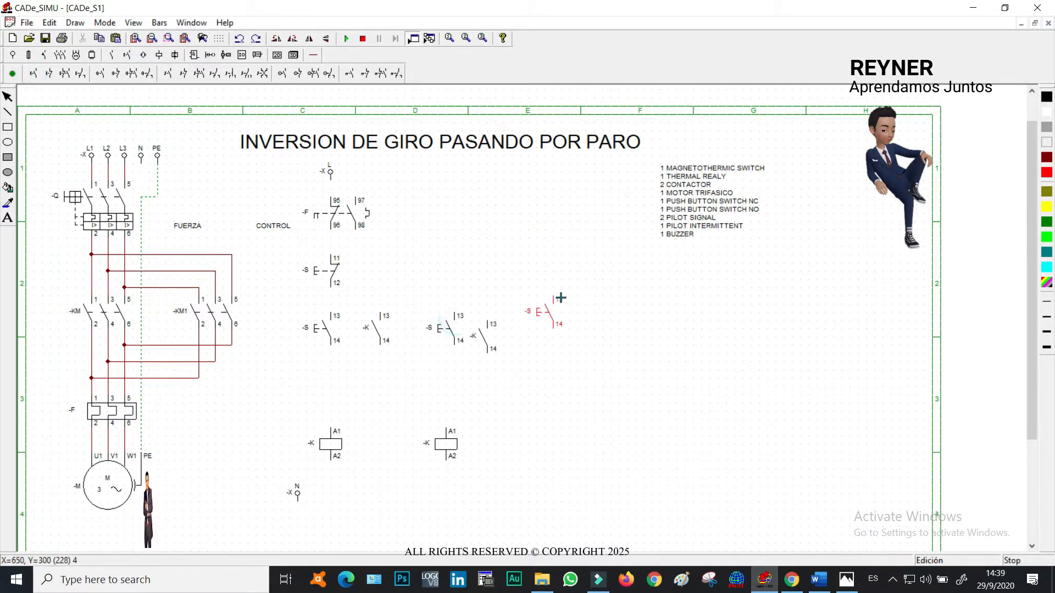
Place a normally closed contact (11-12) directly above each of the two contactor coils.
{"action": "left_click", "coordinate": [124, 55]}
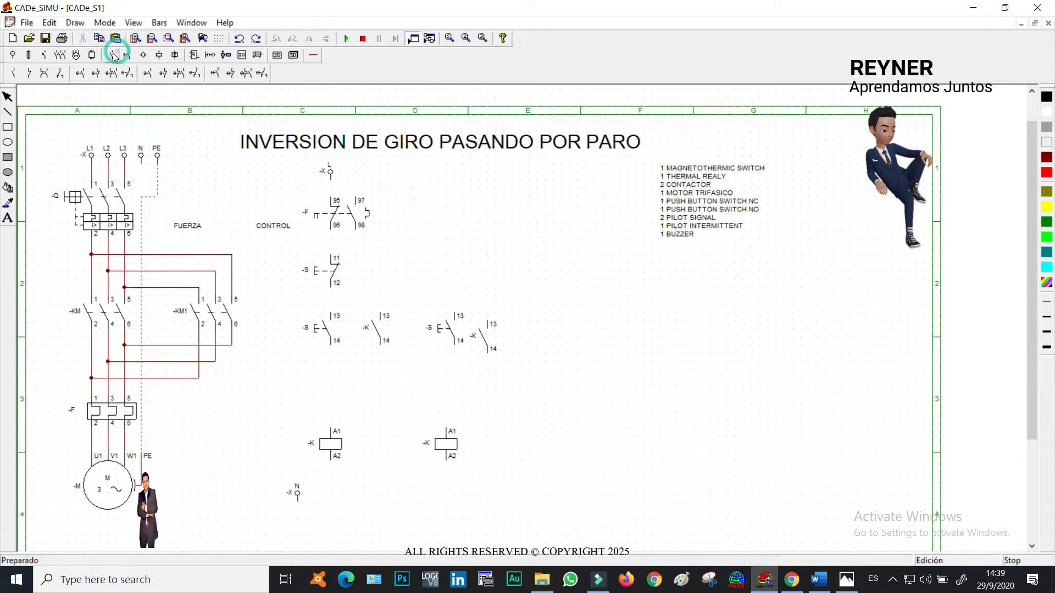
{"action": "left_click", "coordinate": [28, 74]}
{"action": "left_click", "coordinate": [334, 377]}
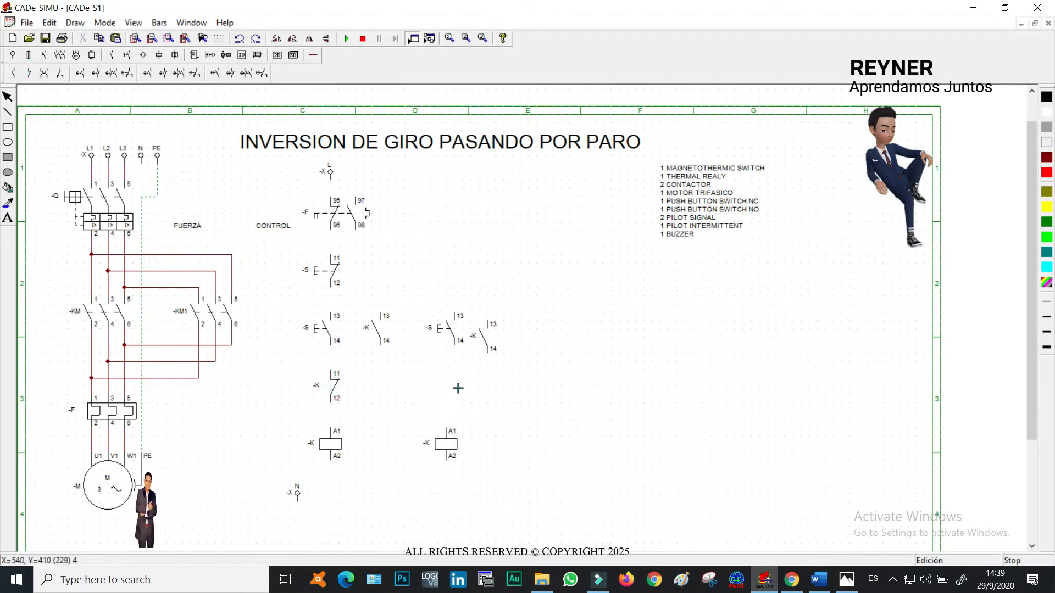
{"action": "left_click", "coordinate": [449, 376]}
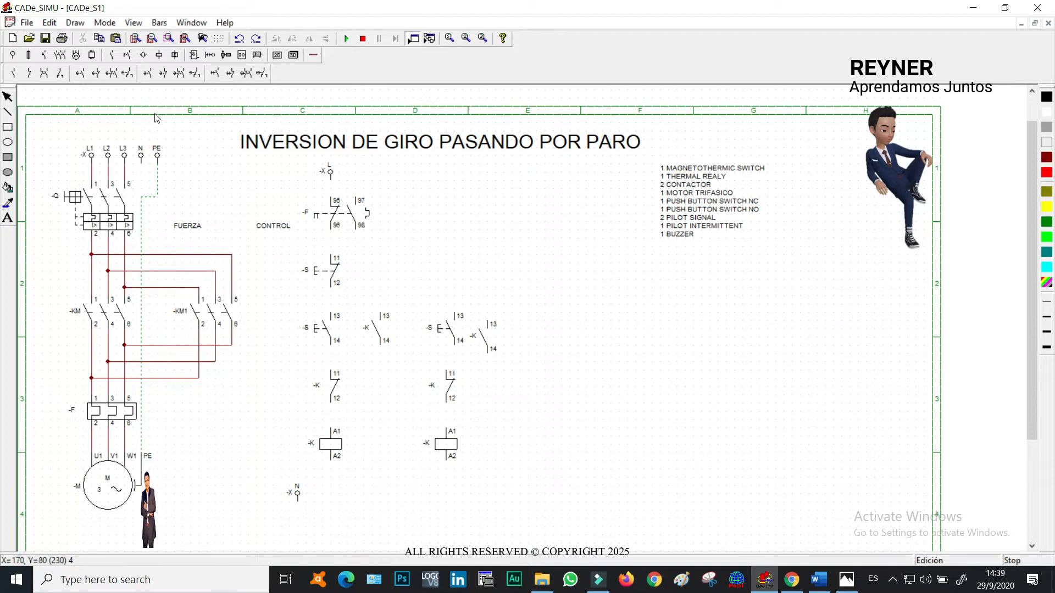
Place a pilot lamp (X1-X2) to the right of each contactor coil, level with the coils.
{"action": "left_click", "coordinate": [159, 55]}
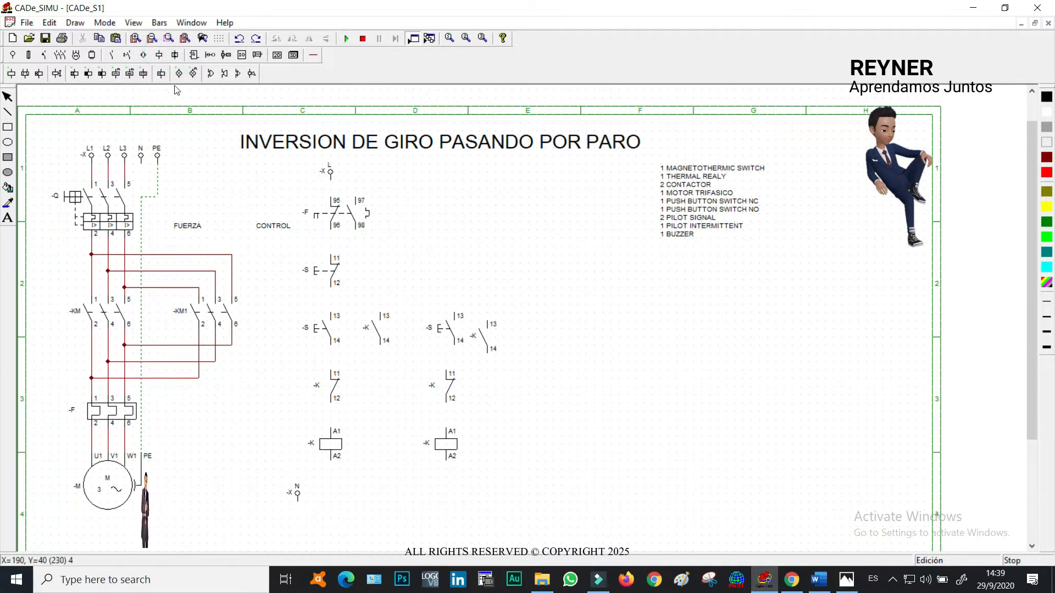
{"action": "left_click", "coordinate": [179, 73]}
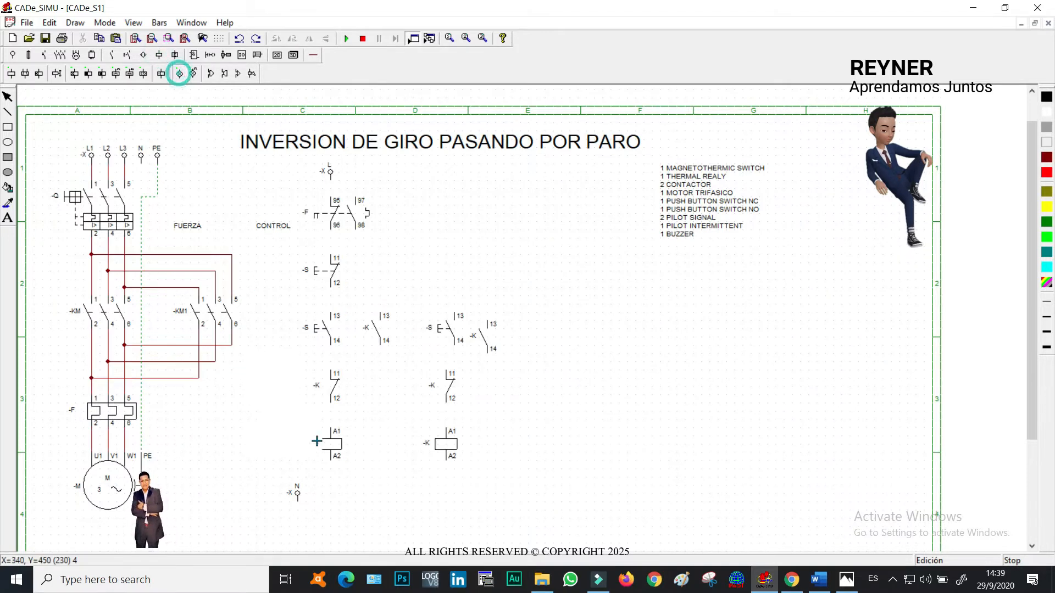
{"action": "left_click", "coordinate": [395, 430]}
{"action": "left_click", "coordinate": [518, 430]}
{"action": "left_click", "coordinate": [344, 159]}
Add an intermittent pilot lamp and a buzzer to the right of the second pilot lamp, level with the coils.
{"action": "left_click", "coordinate": [192, 75]}
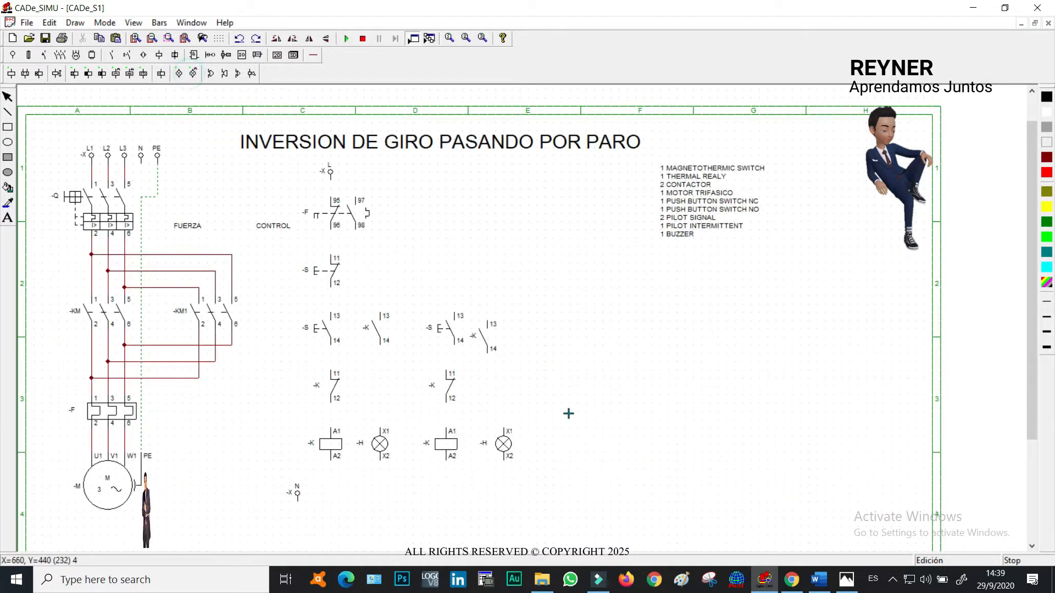
{"action": "left_click", "coordinate": [574, 432]}
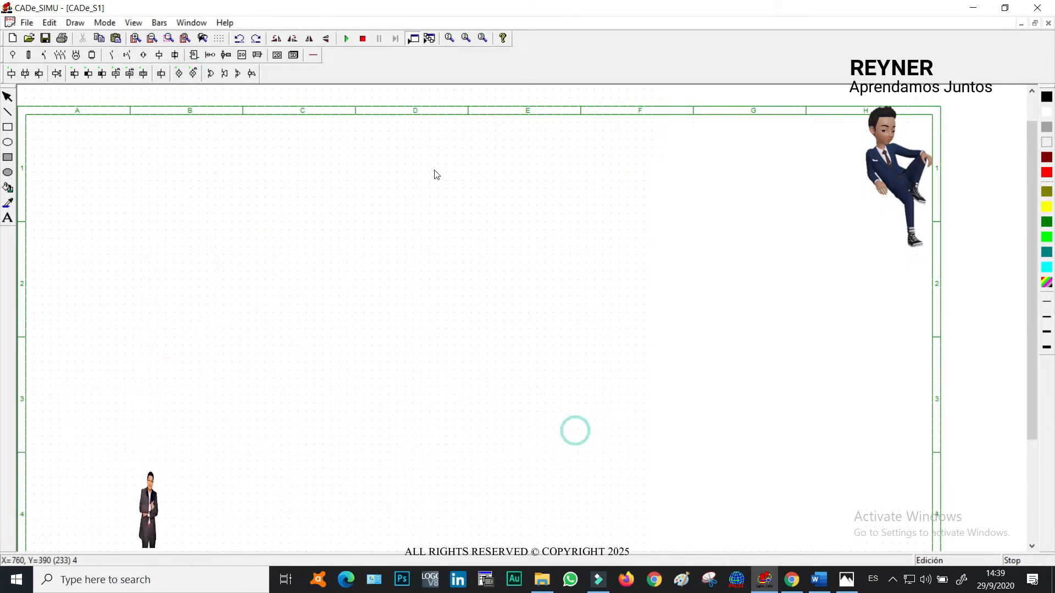
{"action": "left_click", "coordinate": [224, 75]}
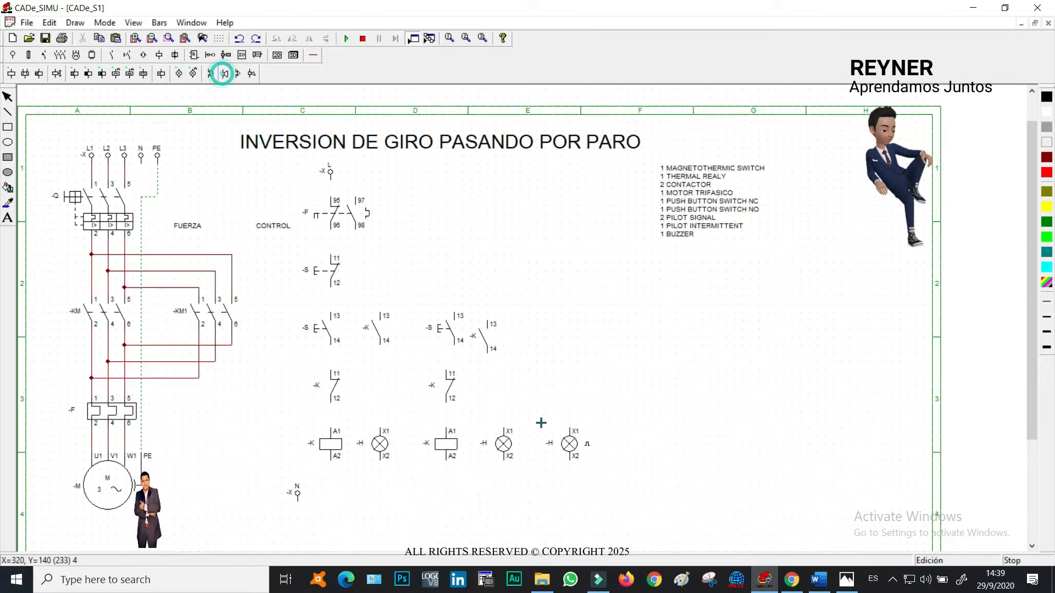
{"action": "left_click", "coordinate": [630, 429]}
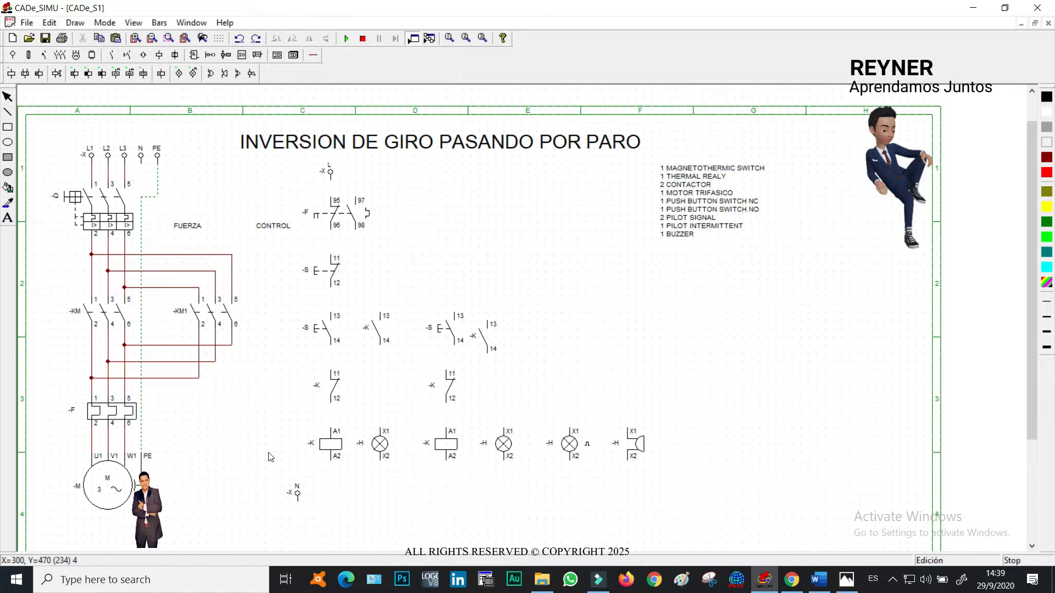
Rotate the N terminal a quarter turn so its lead points right, and bring up the wiring components.
{"action": "left_click", "coordinate": [298, 494]}
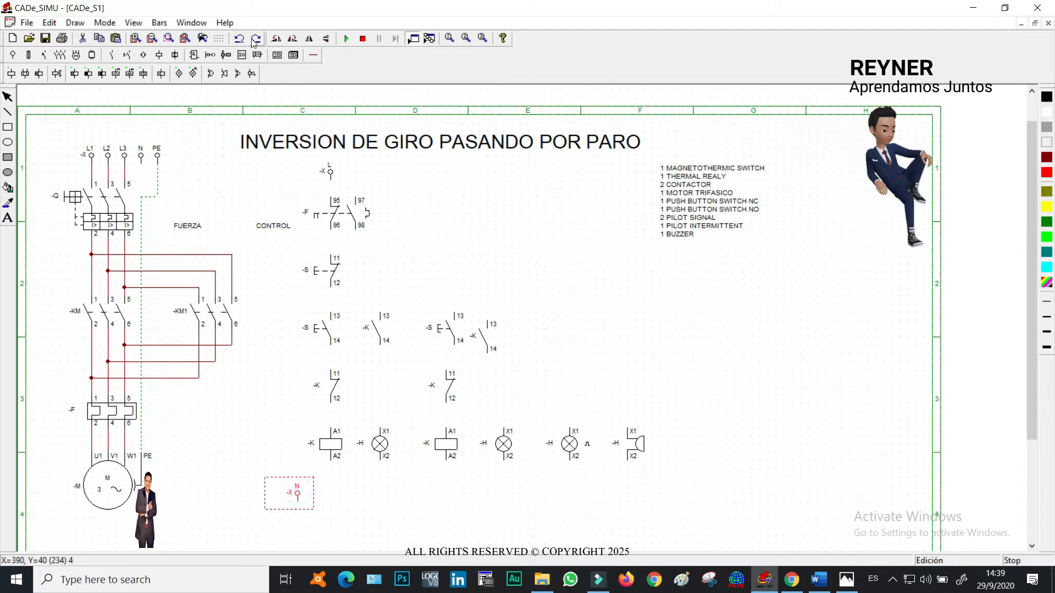
{"action": "left_click", "coordinate": [292, 38]}
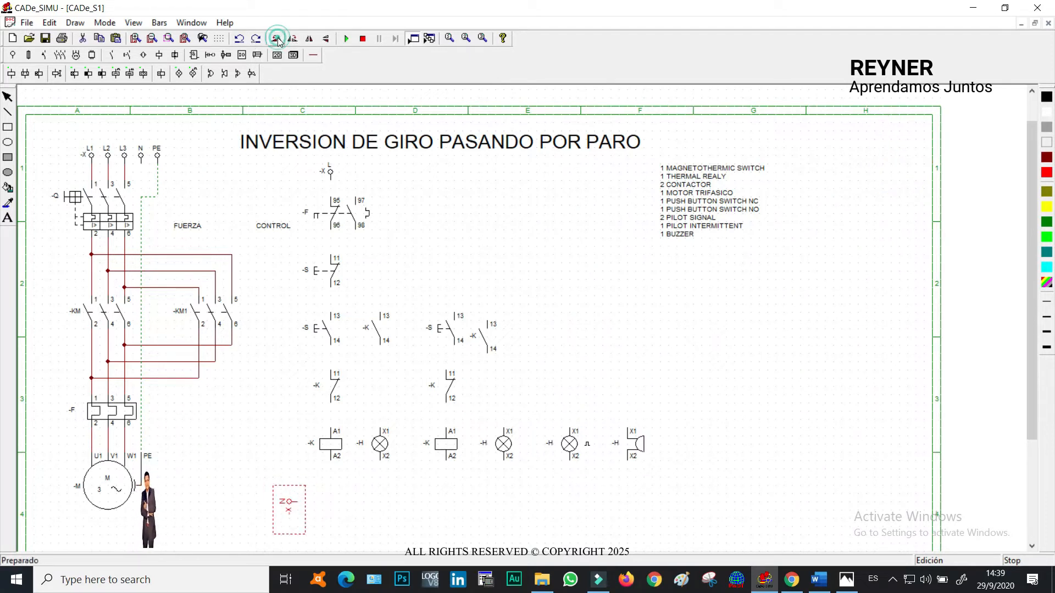
{"action": "left_click", "coordinate": [316, 485]}
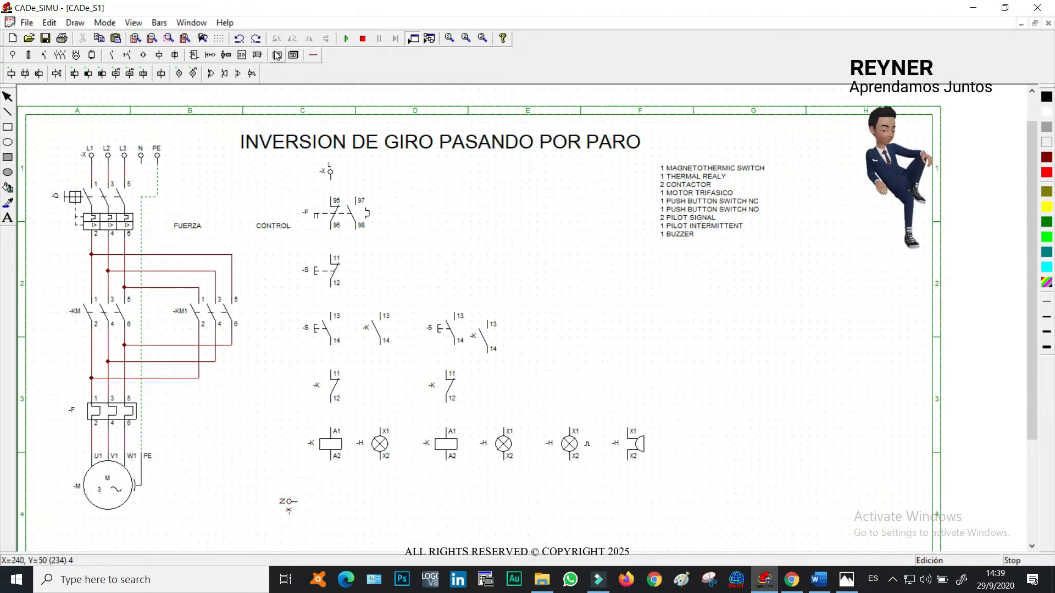
{"action": "left_click", "coordinate": [313, 55]}
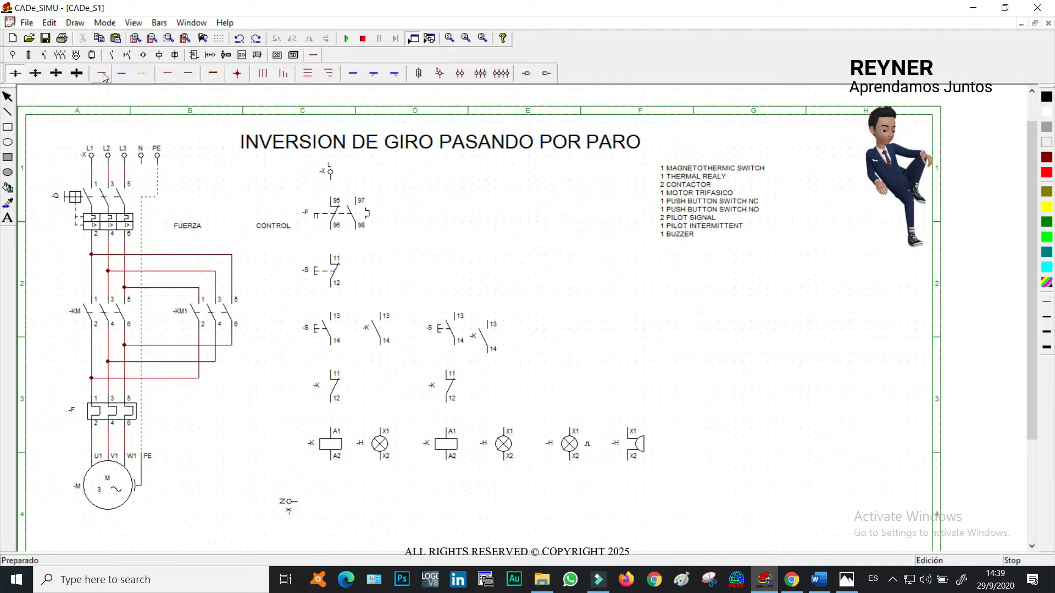
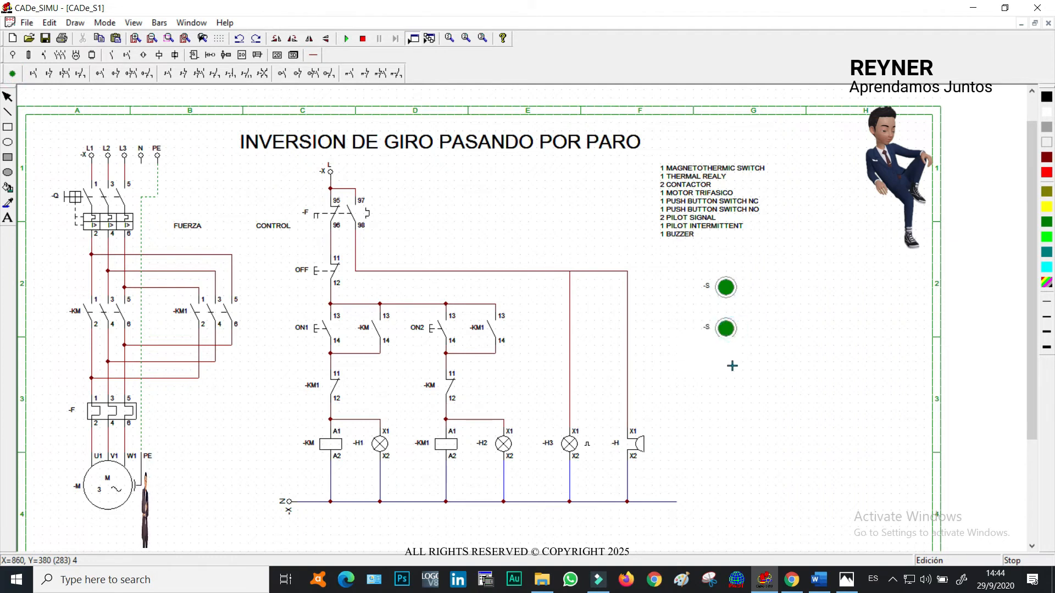
Place a third round panel push button below the other two, and set the uppermost one's name to OFF and colour to Red.
{"action": "left_click", "coordinate": [731, 371]}
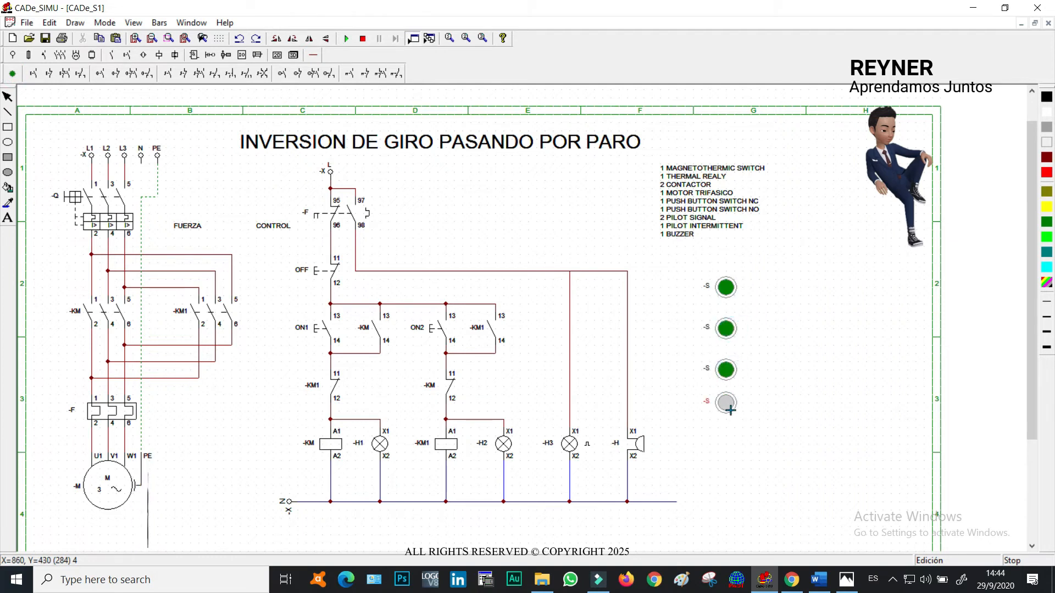
{"action": "right_click", "coordinate": [730, 410]}
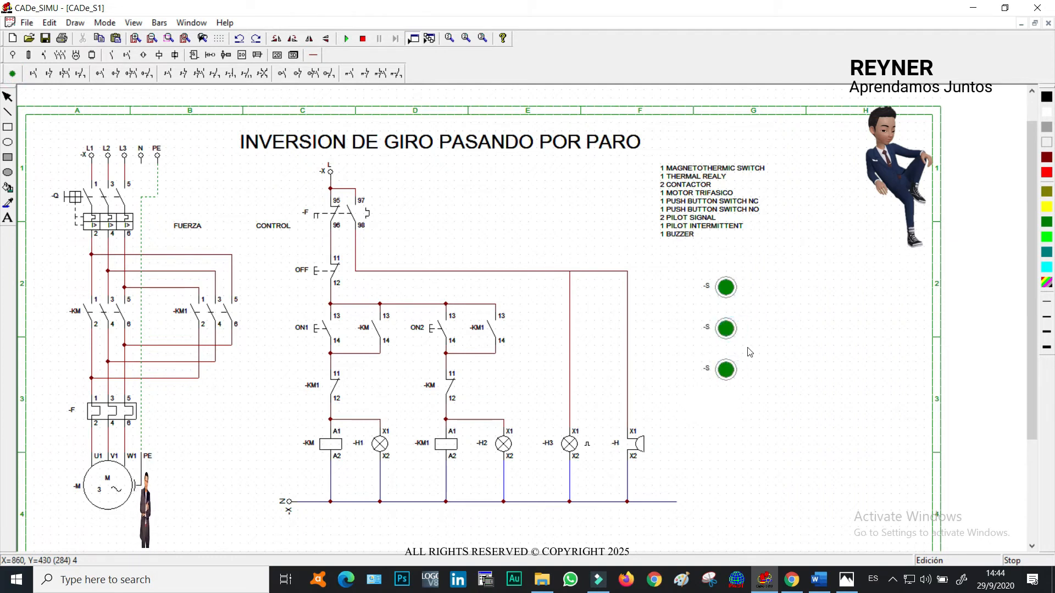
{"action": "double_click", "coordinate": [725, 286]}
{"action": "double_click", "coordinate": [502, 223]}
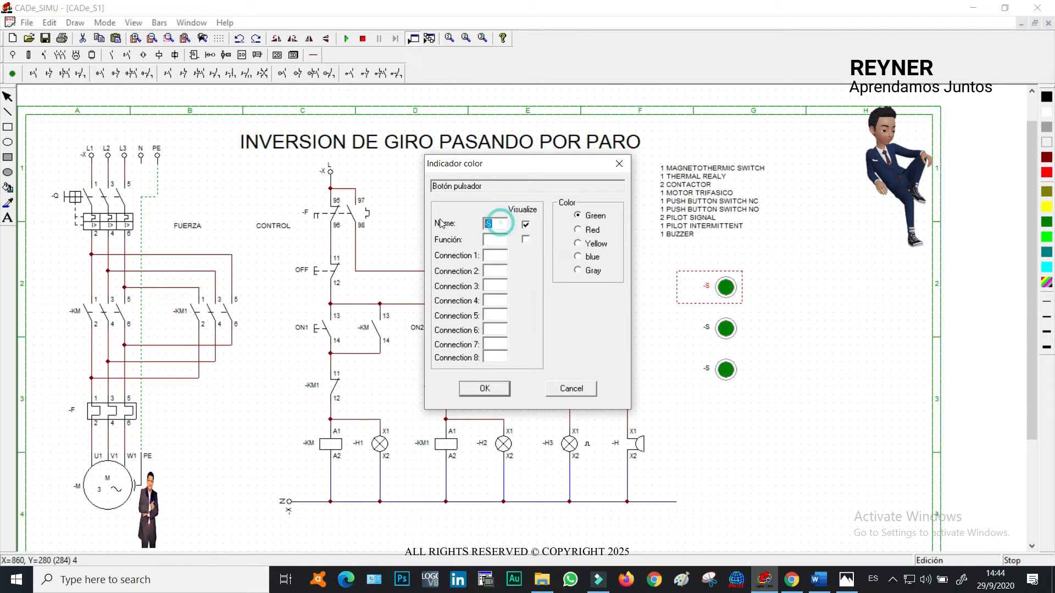
{"action": "type", "text": "OFF"}
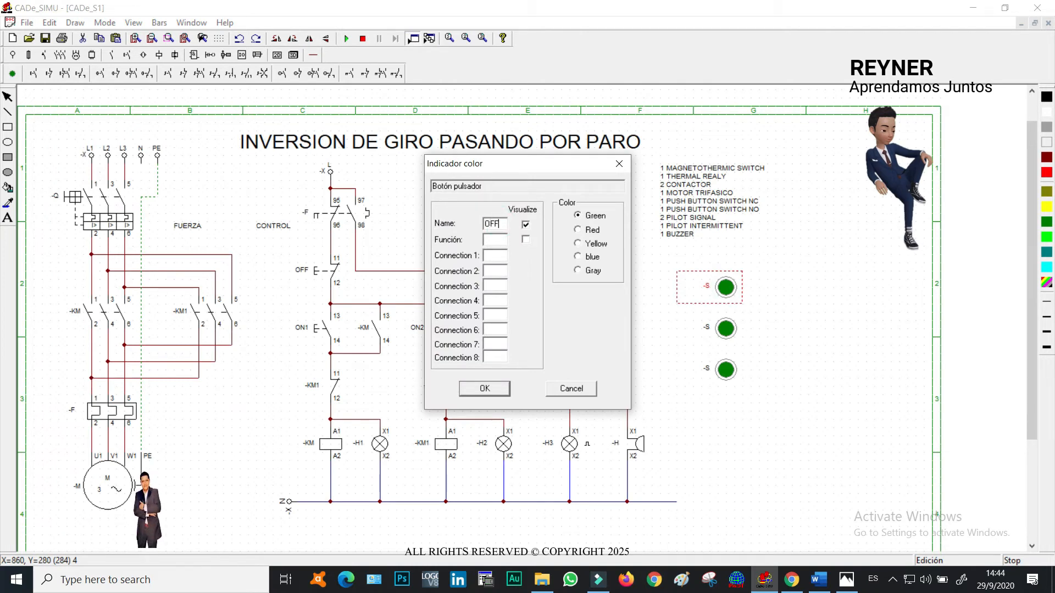
{"action": "left_click", "coordinate": [577, 229]}
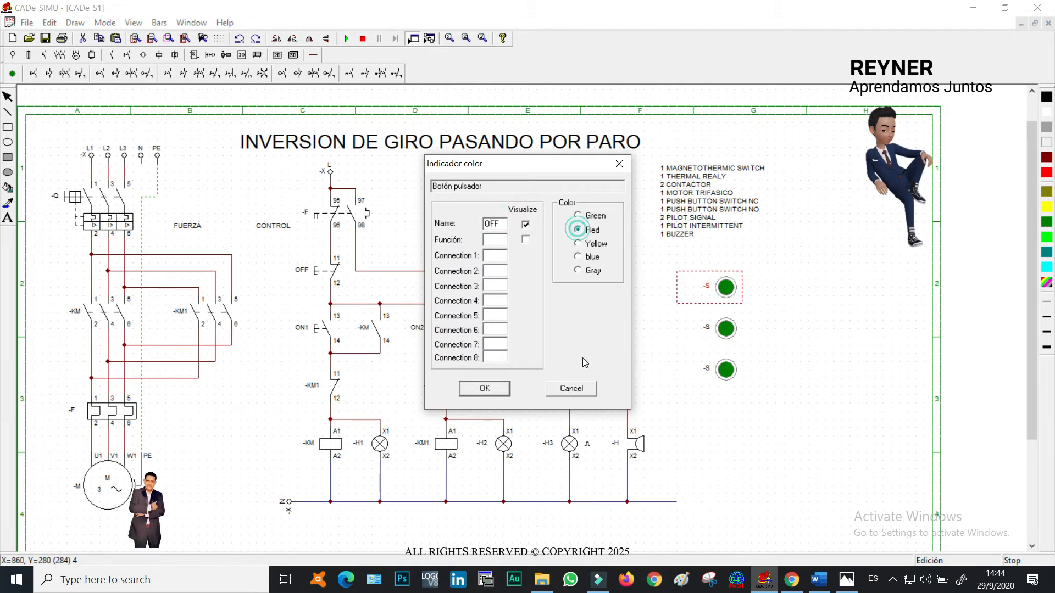
{"action": "left_click", "coordinate": [484, 388]}
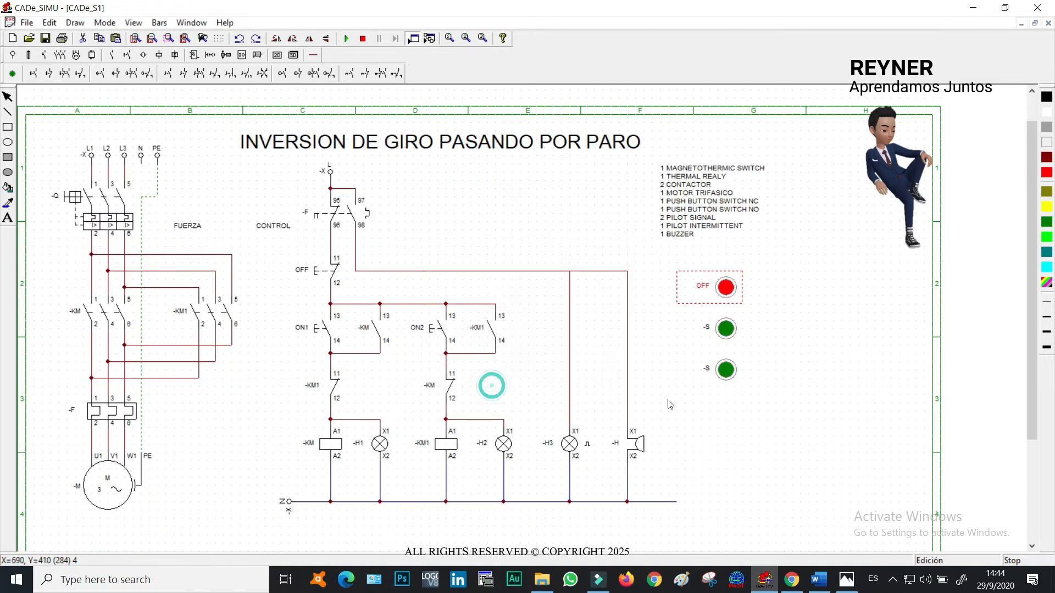
Name the middle panel push button ON1 and the lowest one ON2, and draw a rectangle enclosing all three panel buttons.
{"action": "double_click", "coordinate": [721, 333]}
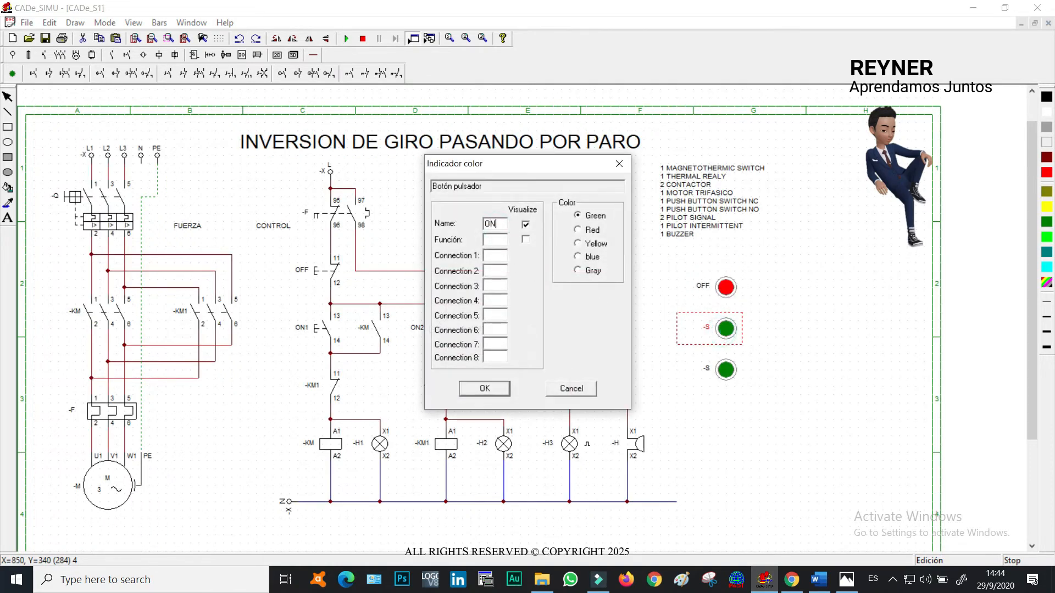
{"action": "left_click", "coordinate": [484, 389]}
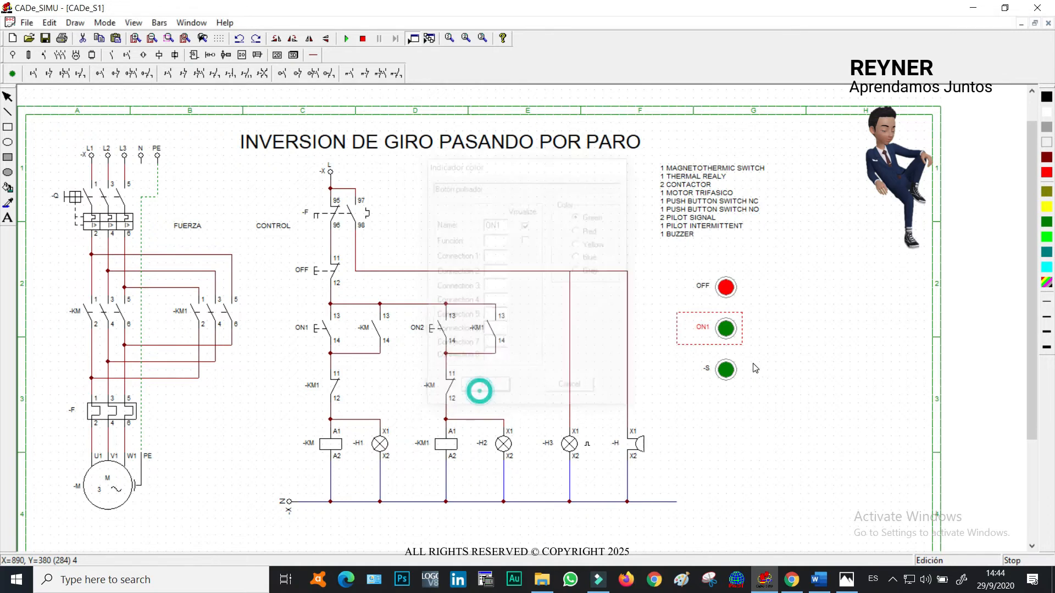
{"action": "double_click", "coordinate": [725, 375]}
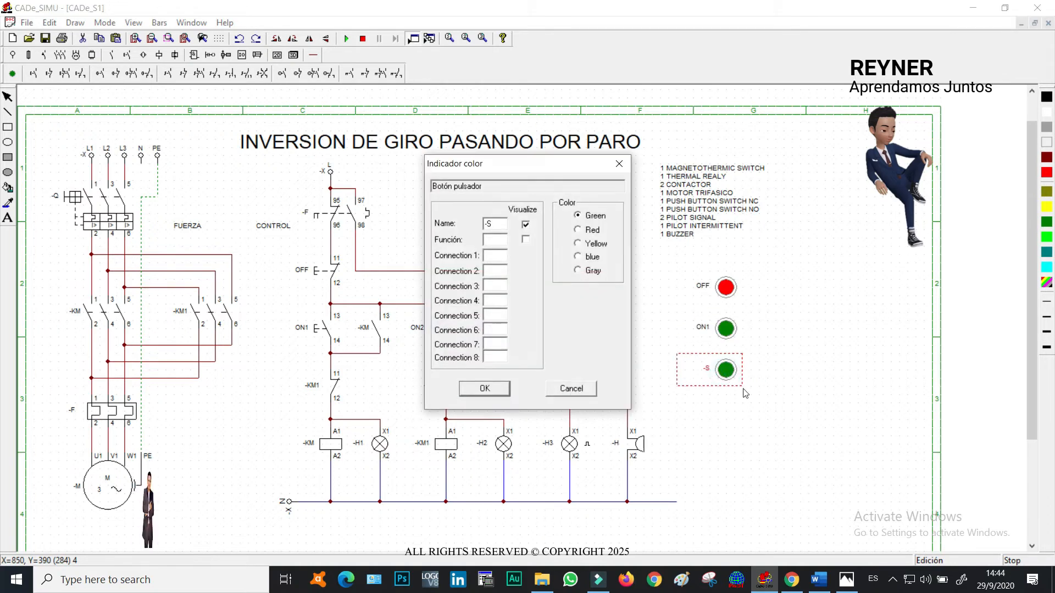
{"action": "left_click_drag", "start_coordinate": [501, 221], "coordinate": [459, 220]}
{"action": "type", "text": "ON2"}
{"action": "left_click", "coordinate": [493, 390]}
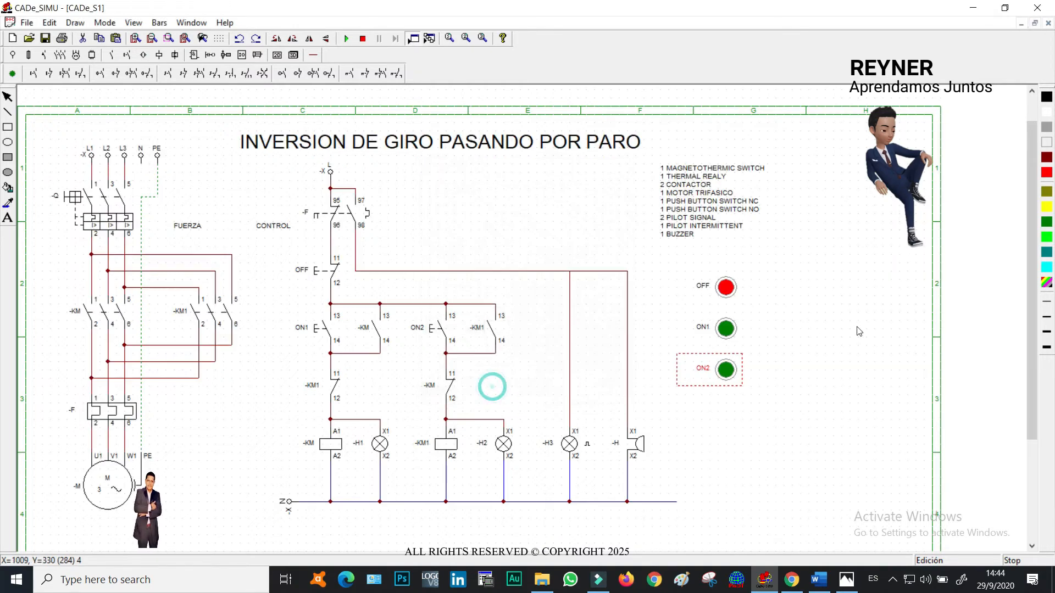
{"action": "left_click", "coordinate": [8, 129]}
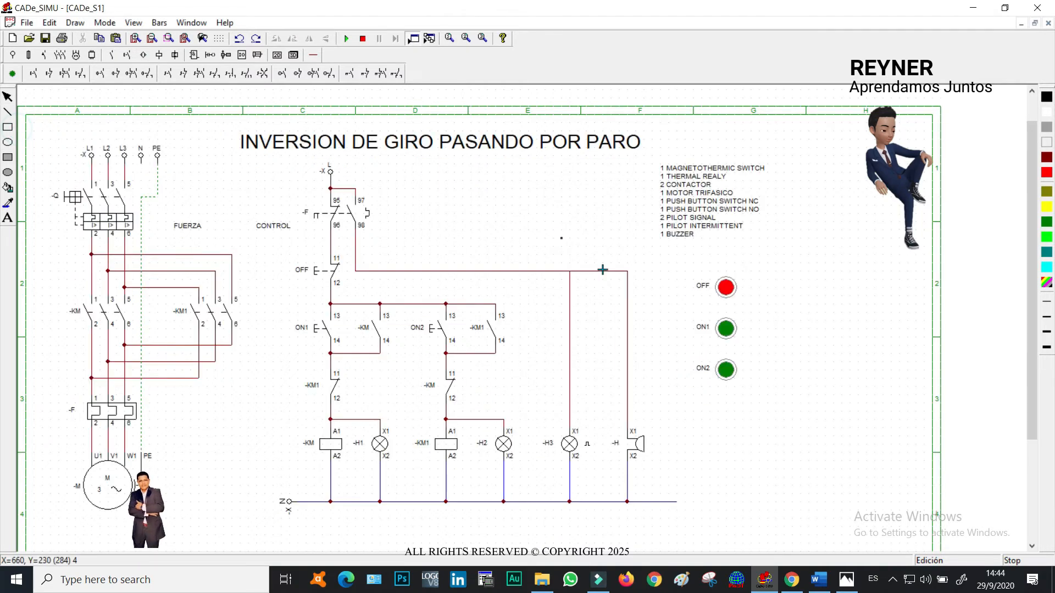
{"action": "mouse_move", "coordinate": [668, 263]}
{"action": "left_mouse_down"}
{"action": "mouse_move", "coordinate": [768, 396]}
{"action": "mouse_move", "coordinate": [751, 395]}
{"action": "left_mouse_up"}
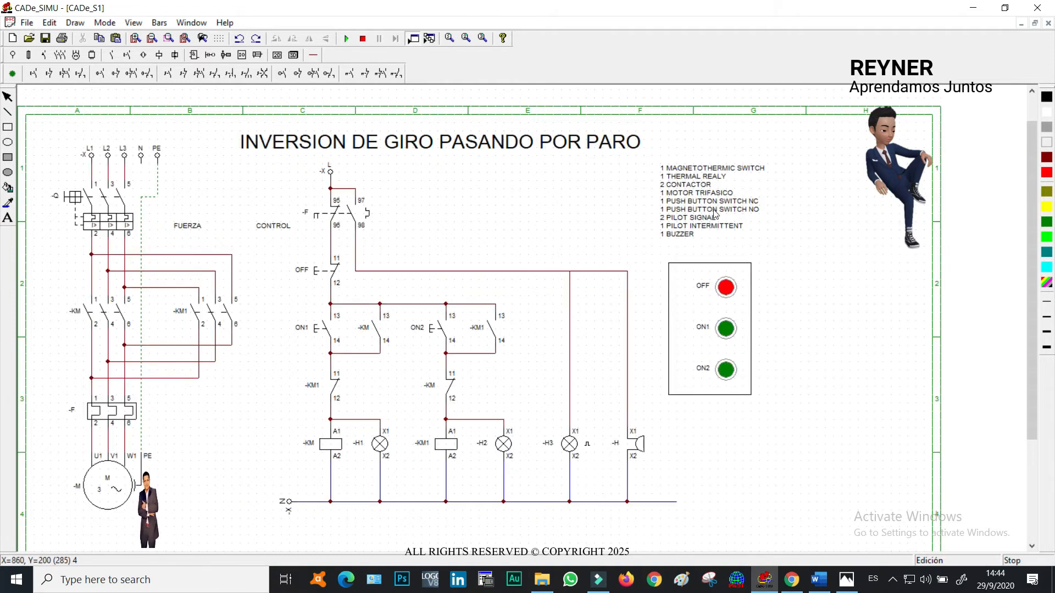
Duplicate the "1 BUZZER" text, change the copy to CONTROLES at font size 12, and place it beside the push-button frame.
{"action": "left_click", "coordinate": [686, 241]}
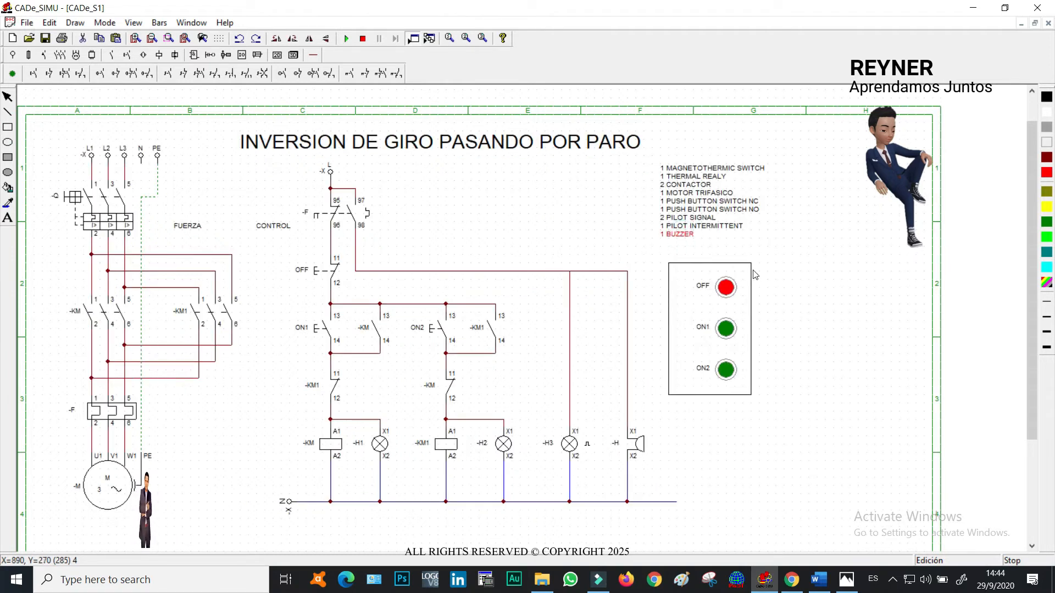
{"action": "key", "text": "Delete"}
{"action": "key", "text": "ctrl+v"}
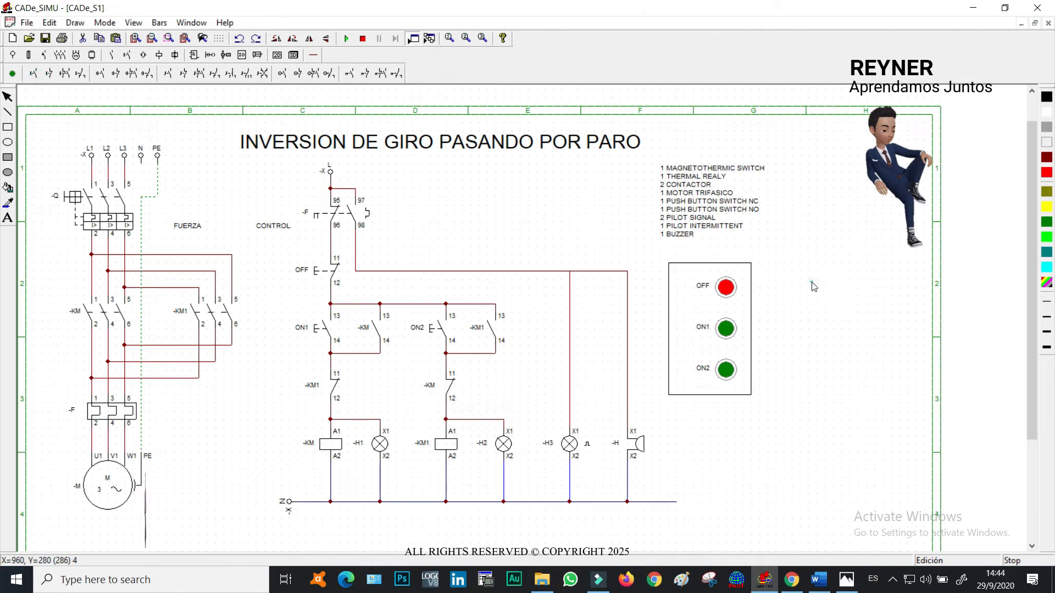
{"action": "double_click", "coordinate": [813, 286]}
{"action": "type", "text": "CONTROLES"}
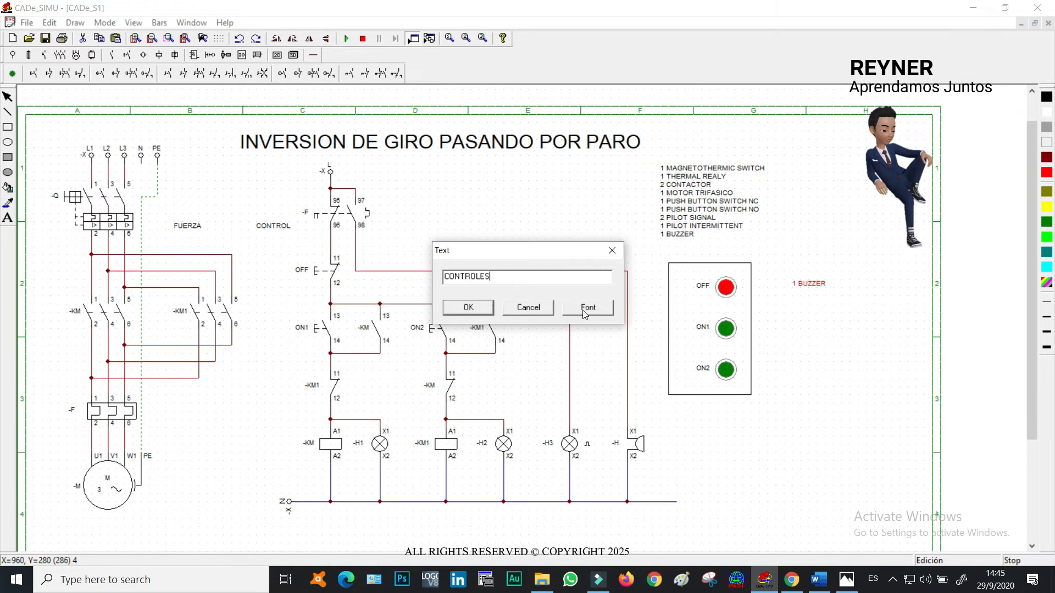
{"action": "left_click", "coordinate": [584, 309]}
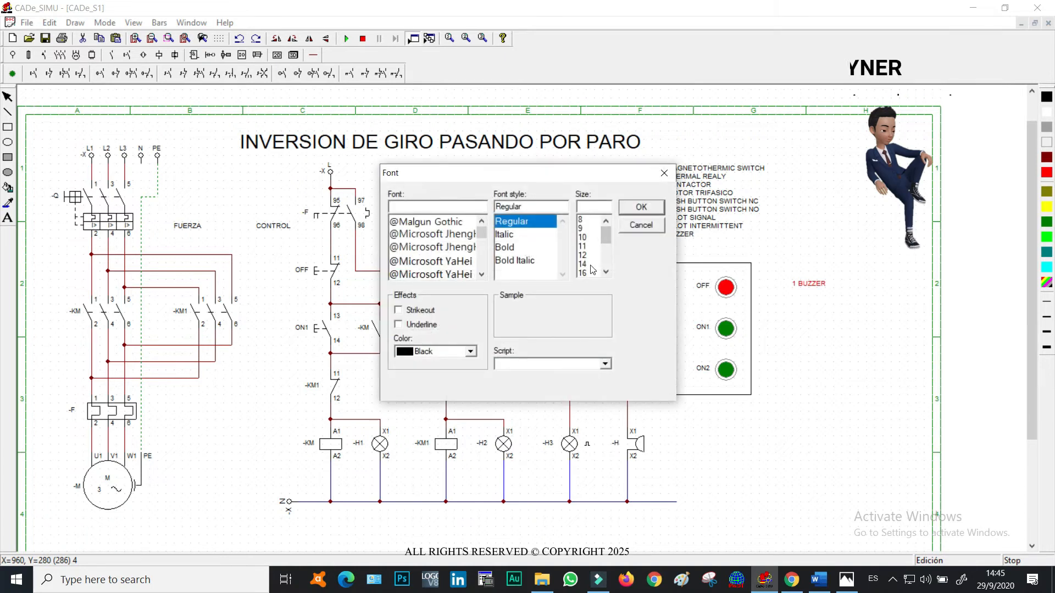
{"action": "left_click", "coordinate": [591, 257]}
{"action": "left_click", "coordinate": [641, 207]}
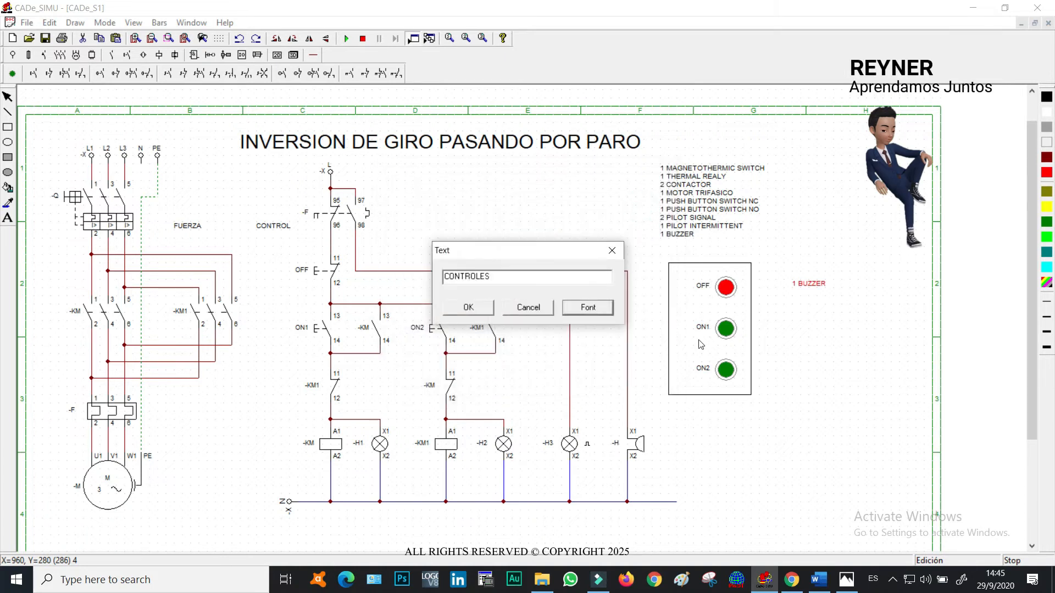
{"action": "left_click", "coordinate": [468, 308]}
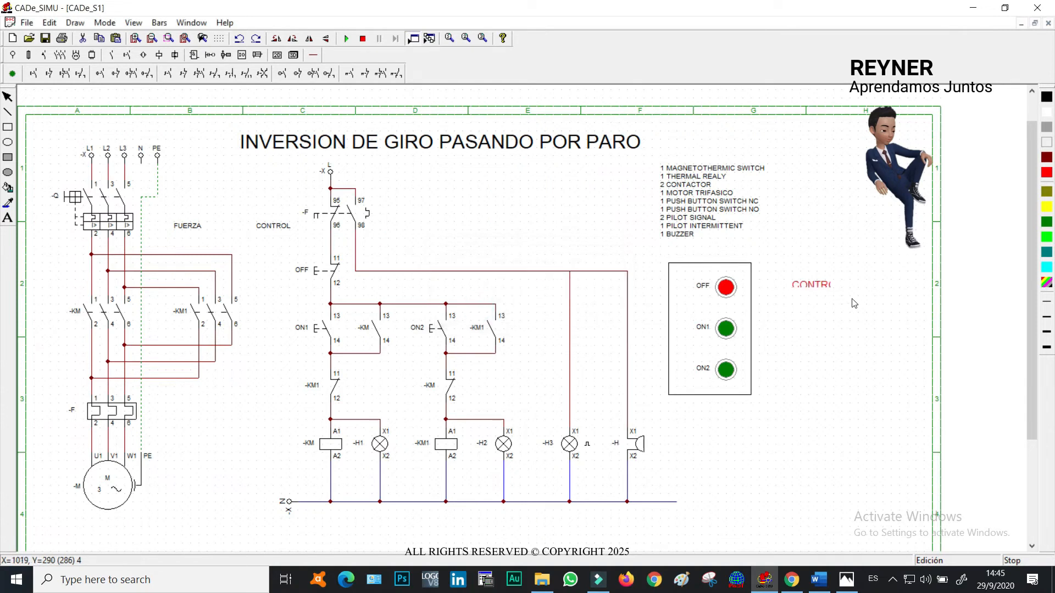
{"action": "left_click", "coordinate": [814, 280]}
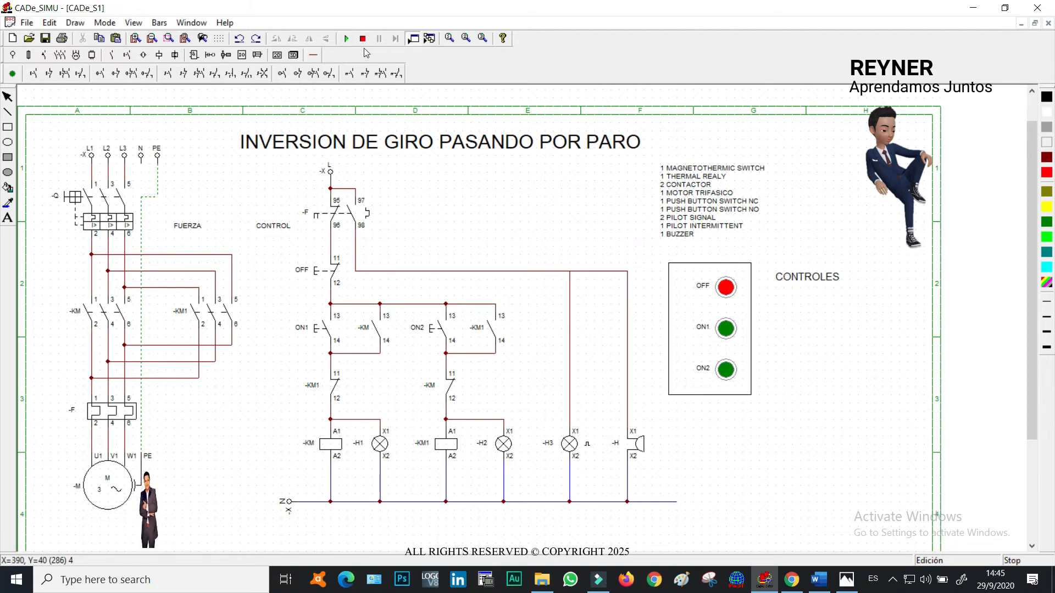
{"action": "left_click", "coordinate": [169, 40]}
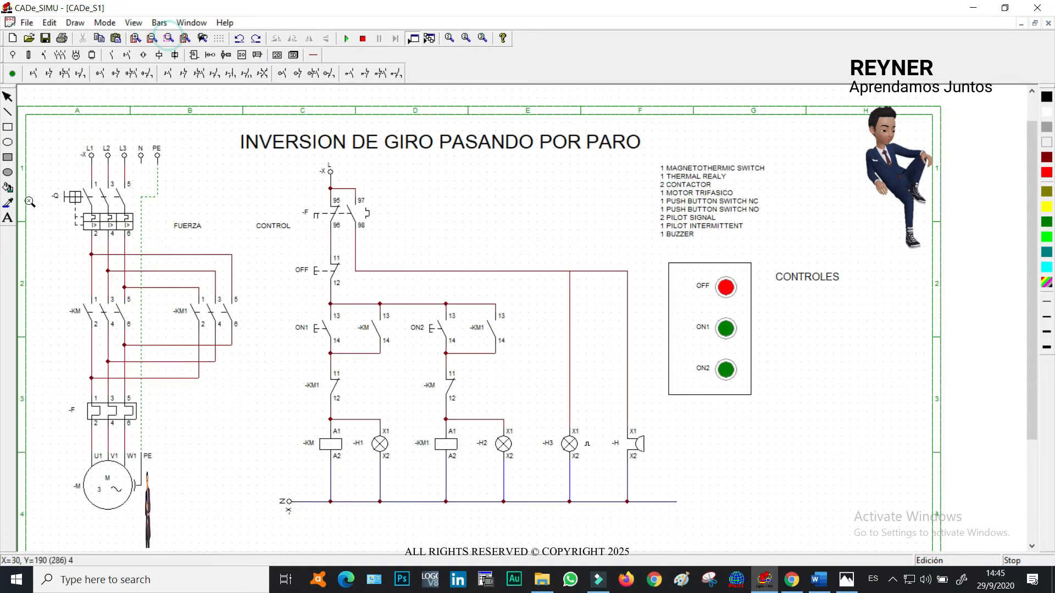
{"action": "left_click_drag", "start_coordinate": [31, 183], "coordinate": [262, 536]}
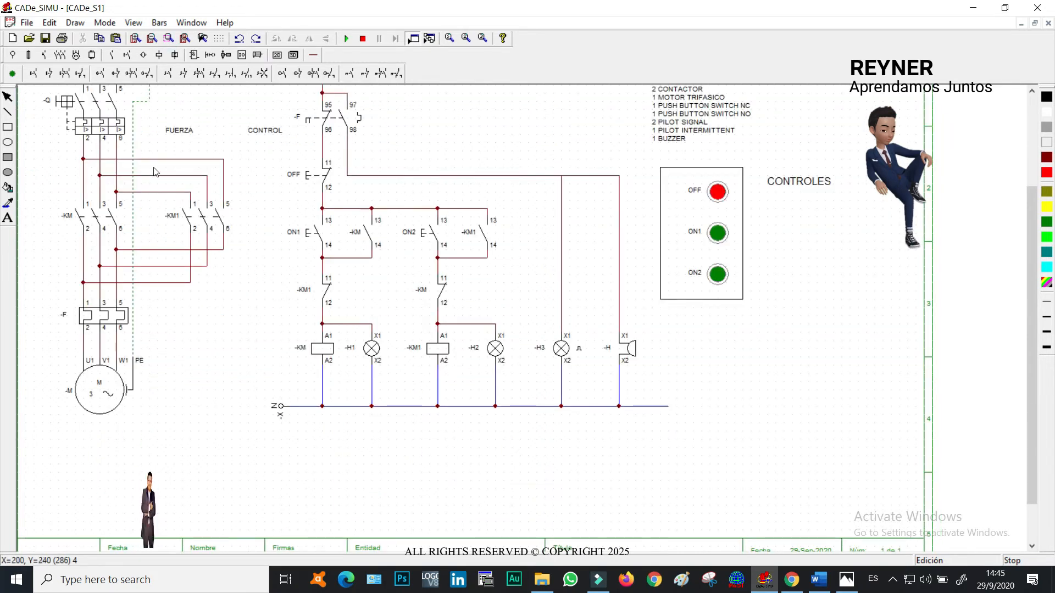
{"action": "left_click", "coordinate": [92, 217]}
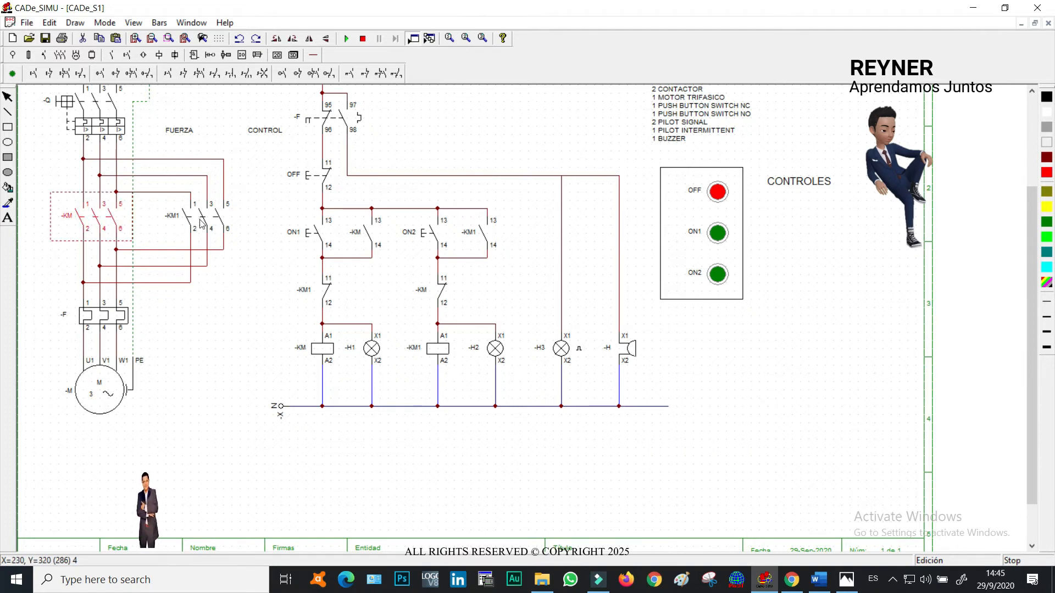
{"action": "left_click", "coordinate": [97, 321]}
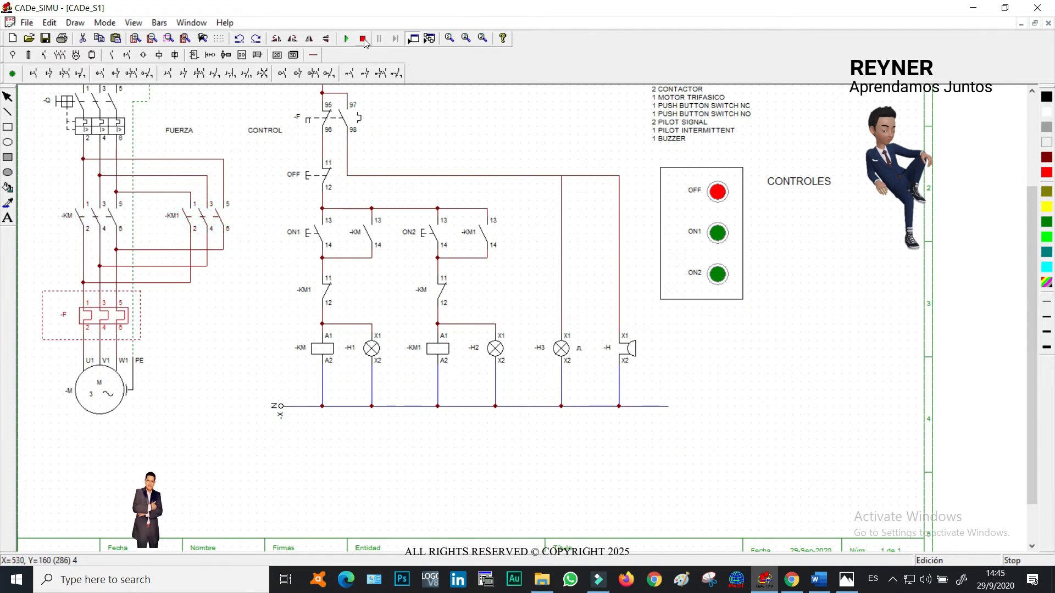
{"action": "left_click", "coordinate": [202, 38]}
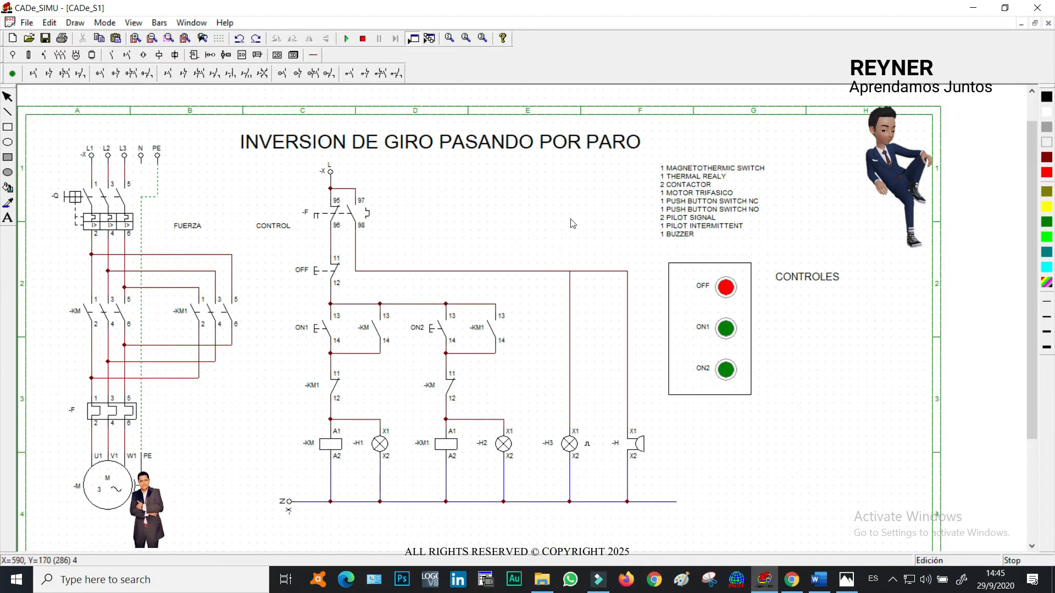
Start the simulation, close the magnetothermic switch Q, and start the motor with the ON1 panel push button.
{"action": "left_click", "coordinate": [347, 39]}
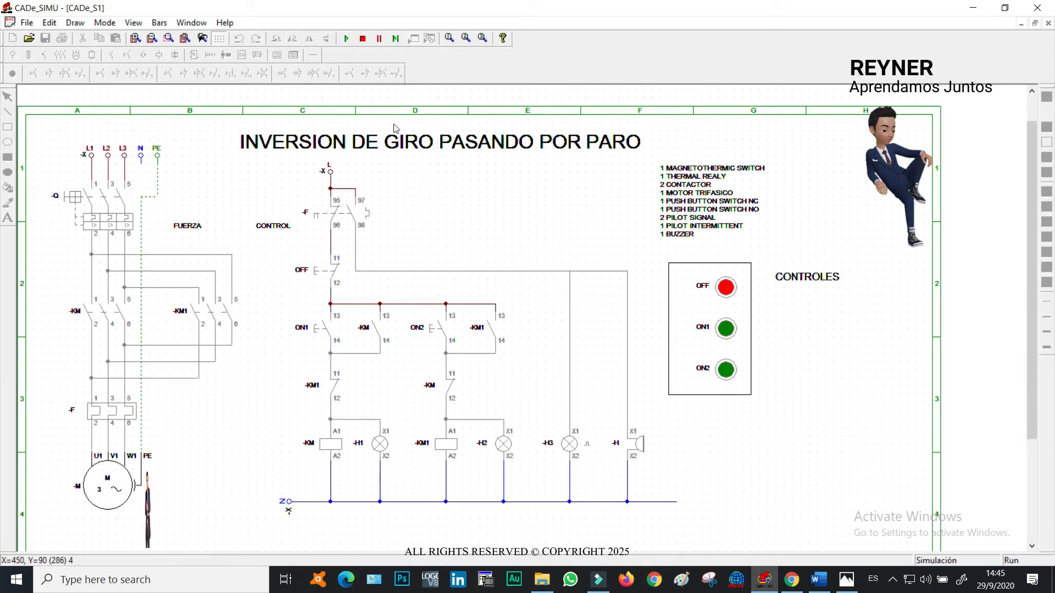
{"action": "left_click", "coordinate": [118, 203]}
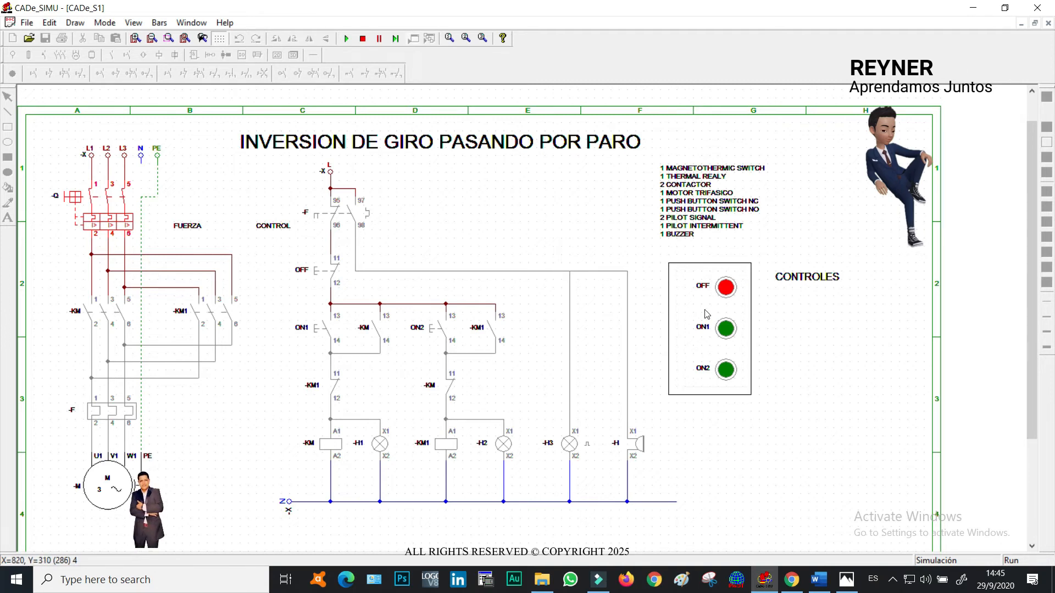
{"action": "left_click", "coordinate": [726, 330]}
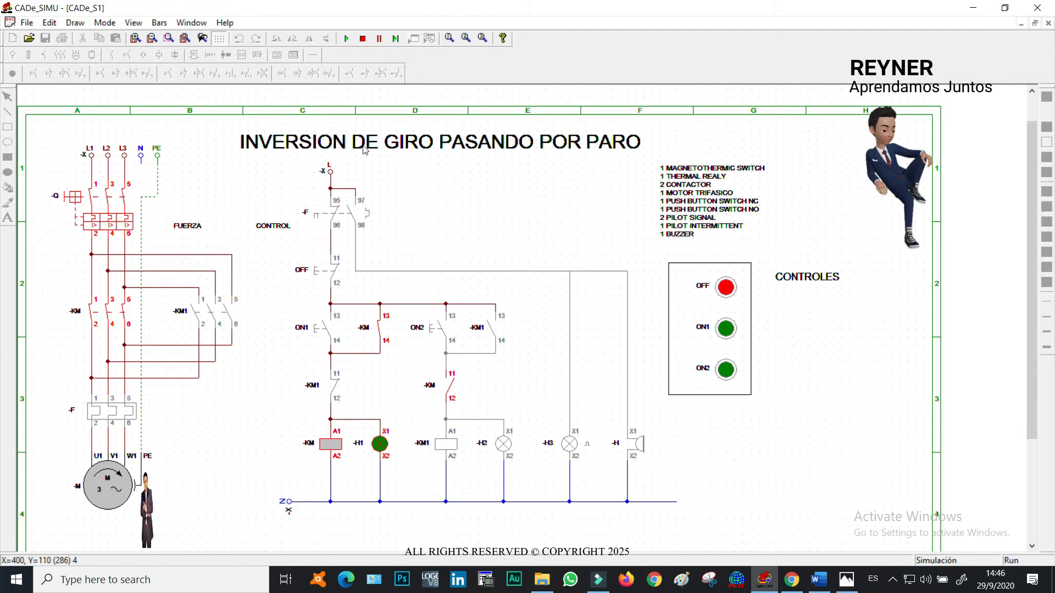
Test the interlock by repeatedly operating ON2 while contactor KM is energised.
{"action": "left_click", "coordinate": [444, 329]}
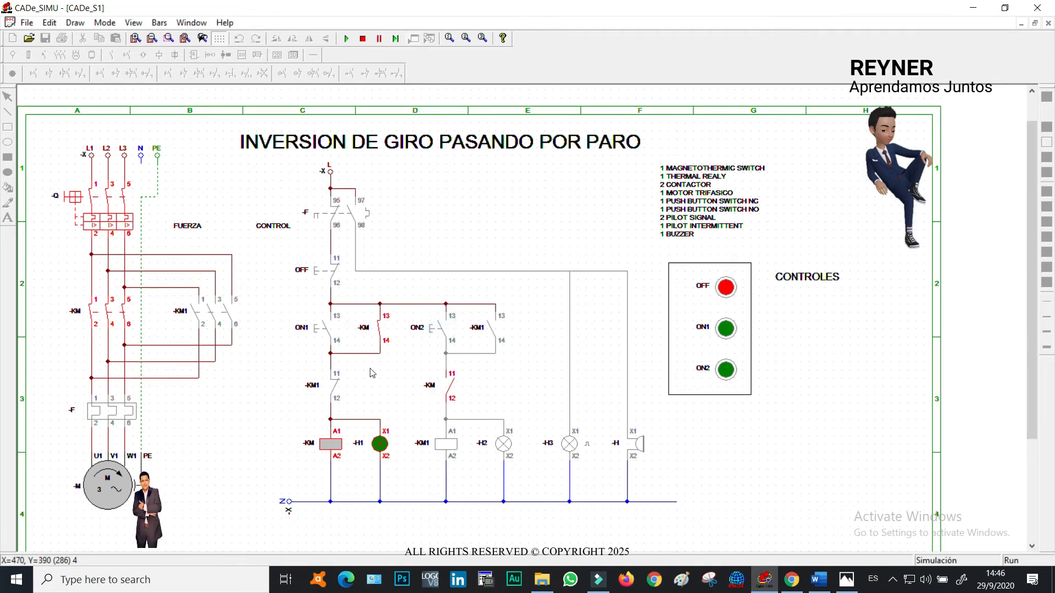
{"action": "left_click", "coordinate": [725, 370]}
{"action": "left_click", "coordinate": [724, 371]}
{"action": "left_click", "coordinate": [724, 371]}
{"action": "left_click", "coordinate": [724, 371]}
{"action": "left_click", "coordinate": [725, 371]}
{"action": "left_click", "coordinate": [724, 372]}
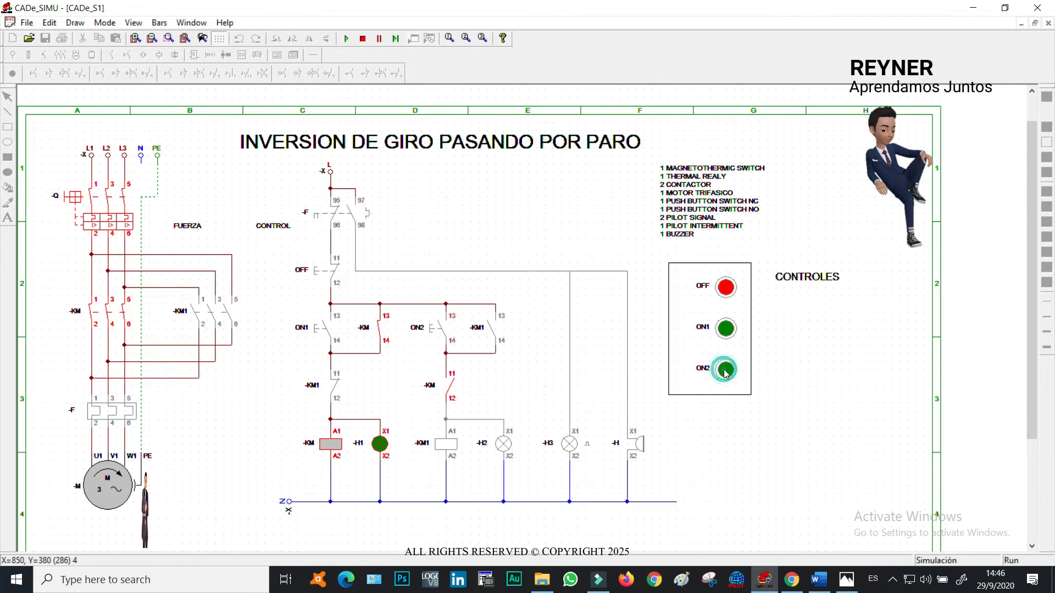
Reverse the motor by operating OFF and ON2 on the panel, and examine the KM and KM1 control branches.
{"action": "left_click", "coordinate": [729, 290]}
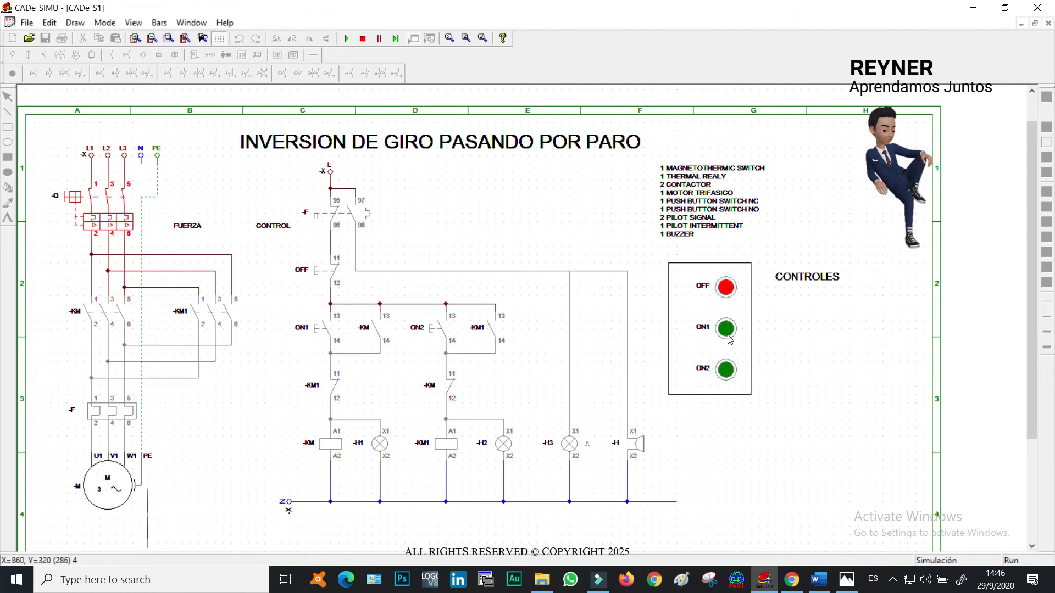
{"action": "left_click", "coordinate": [727, 371]}
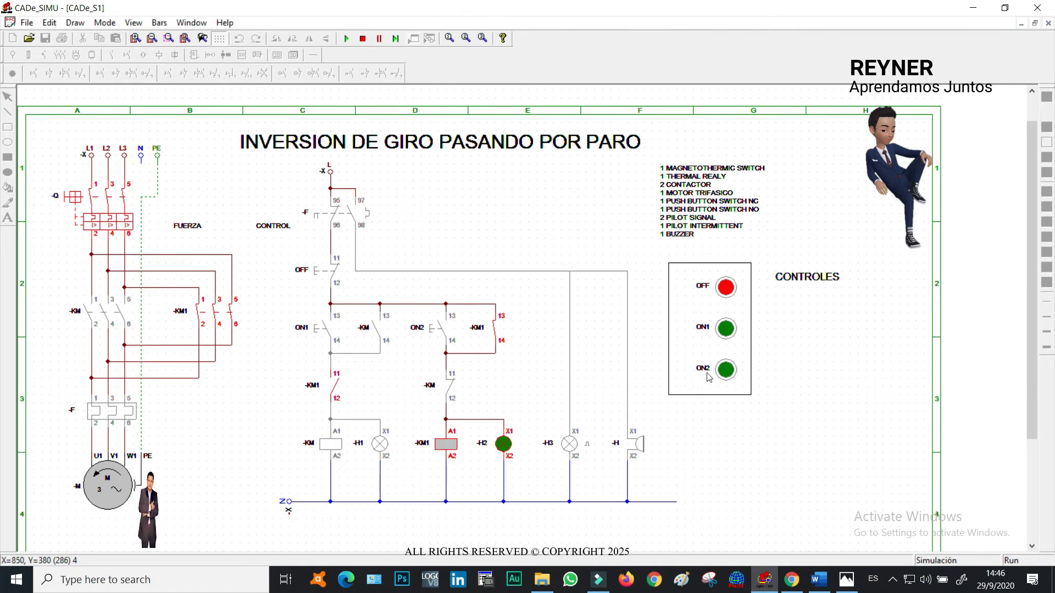
{"action": "left_click", "coordinate": [169, 38]}
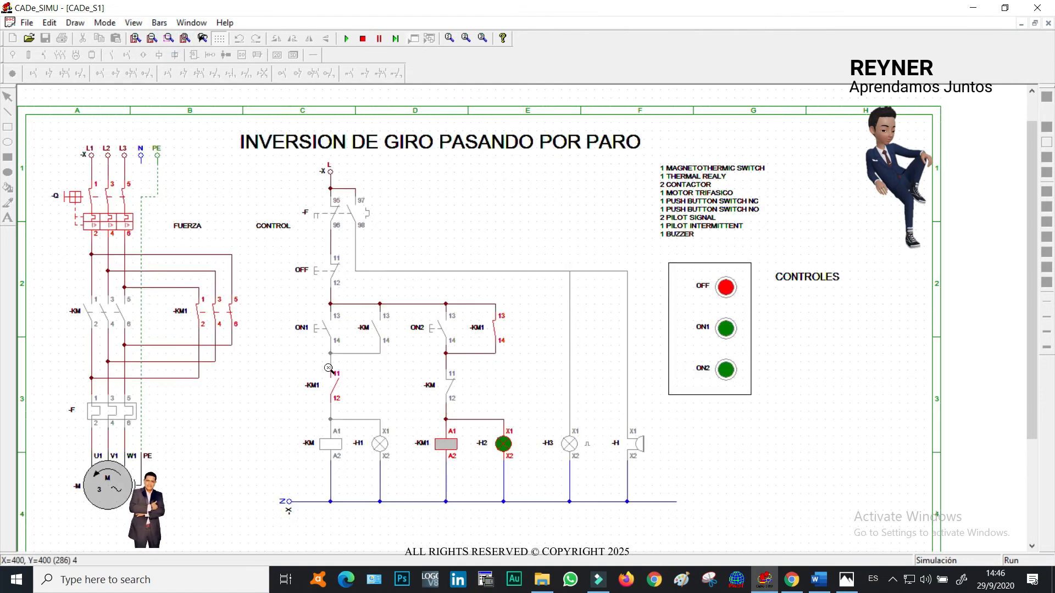
{"action": "left_click_drag", "start_coordinate": [256, 288], "coordinate": [580, 520]}
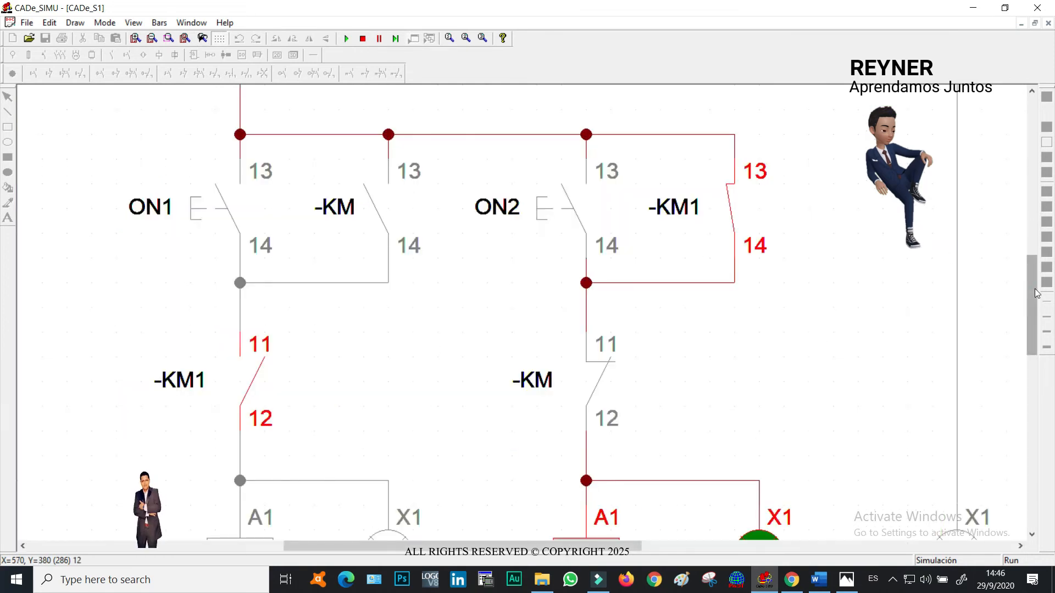
{"action": "left_click_drag", "start_coordinate": [1033, 290], "coordinate": [1033, 325]}
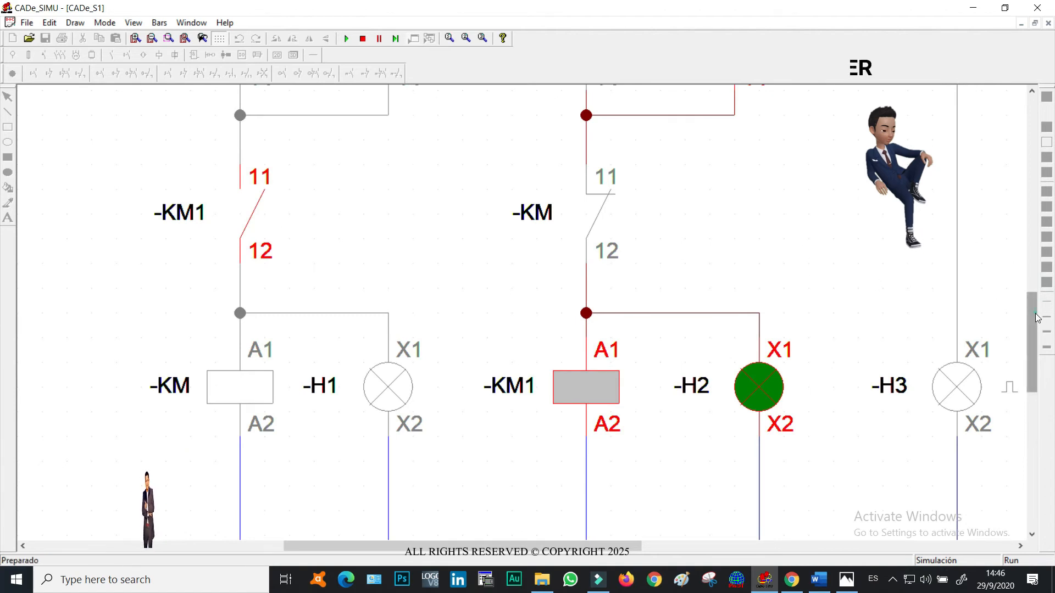
{"action": "scroll", "coordinate": [558, 309], "scroll_direction": "down", "scroll_amount": 3}
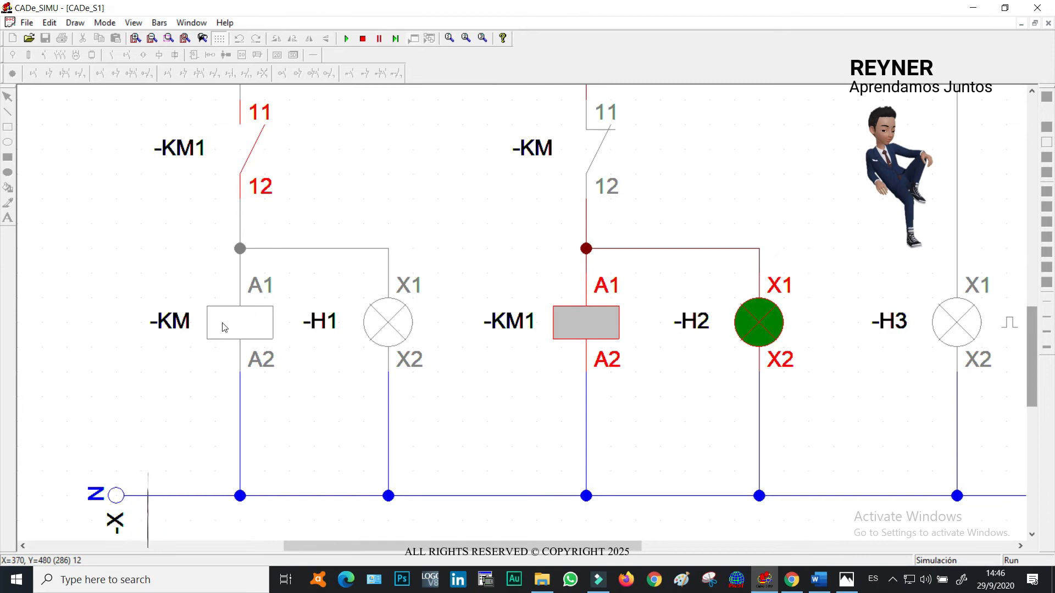
{"action": "left_click", "coordinate": [202, 38]}
{"action": "scroll", "coordinate": [1029, 269], "scroll_direction": "up", "scroll_amount": 3}
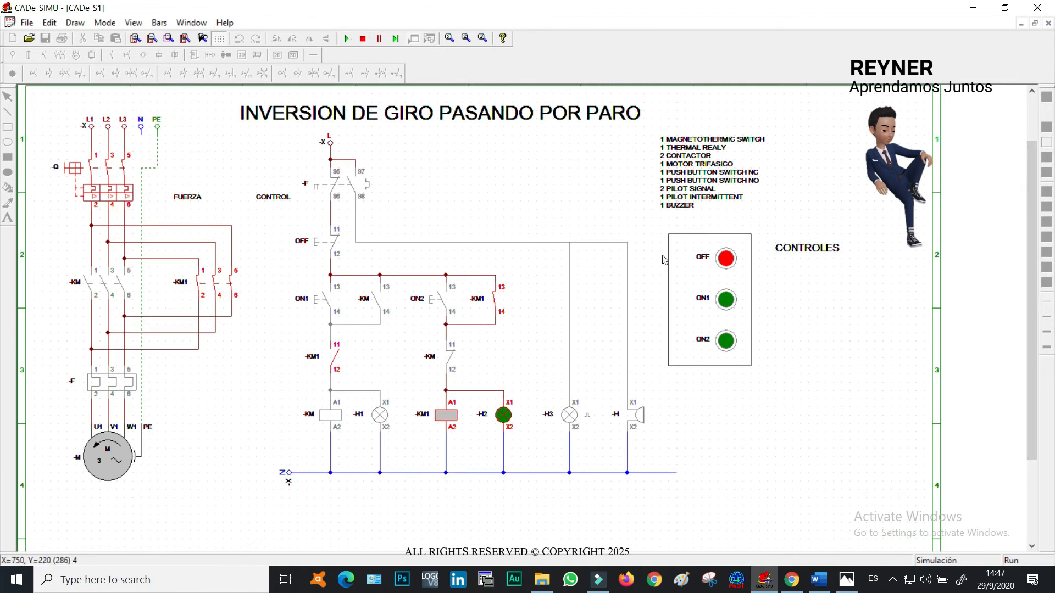
Stop the motor with the OFF panel button and restart it in the first direction with ON1.
{"action": "left_click", "coordinate": [726, 258]}
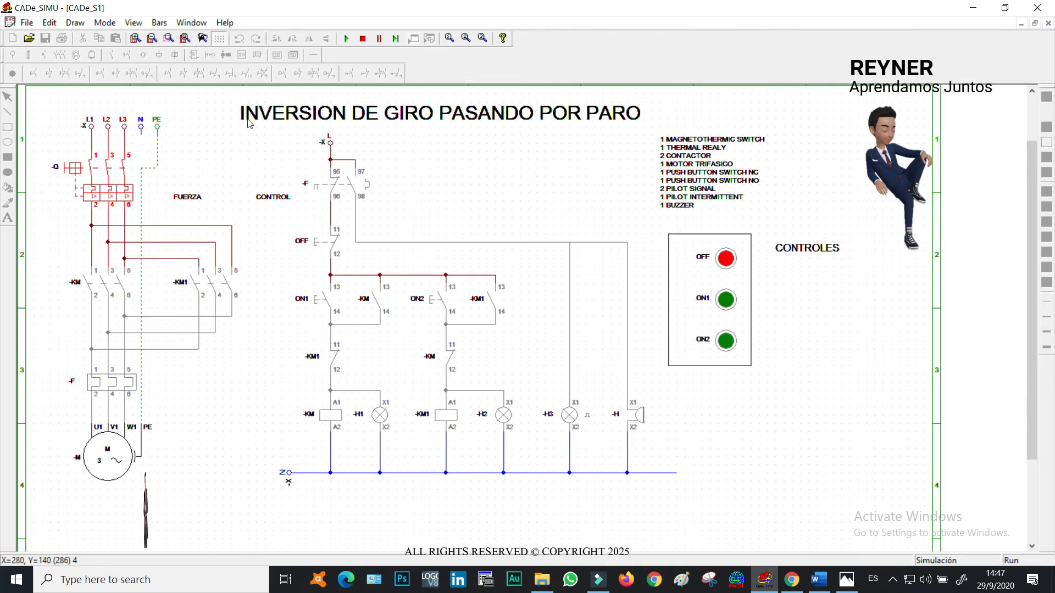
{"action": "left_click", "coordinate": [729, 301]}
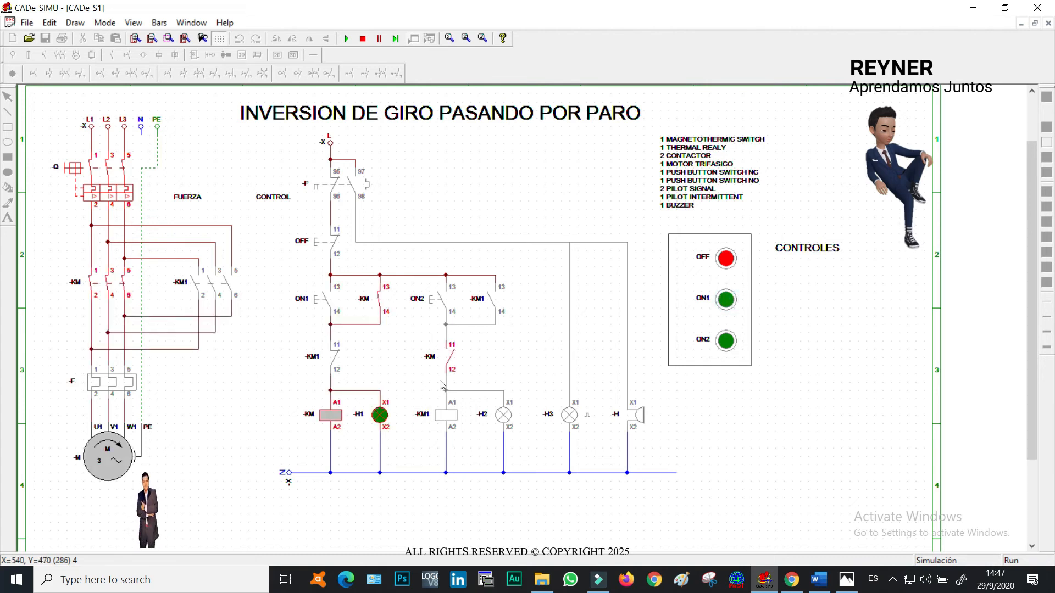
Simulate an overload by tripping and resetting the thermal relay F, and start the motor in the reverse direction with ON2.
{"action": "left_click", "coordinate": [112, 383]}
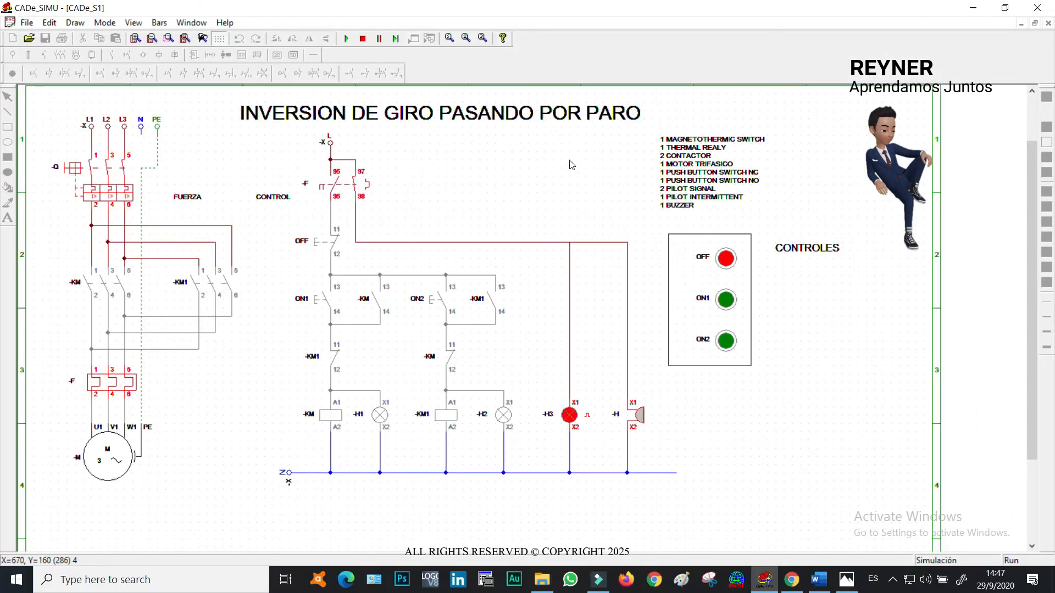
{"action": "left_click", "coordinate": [97, 383]}
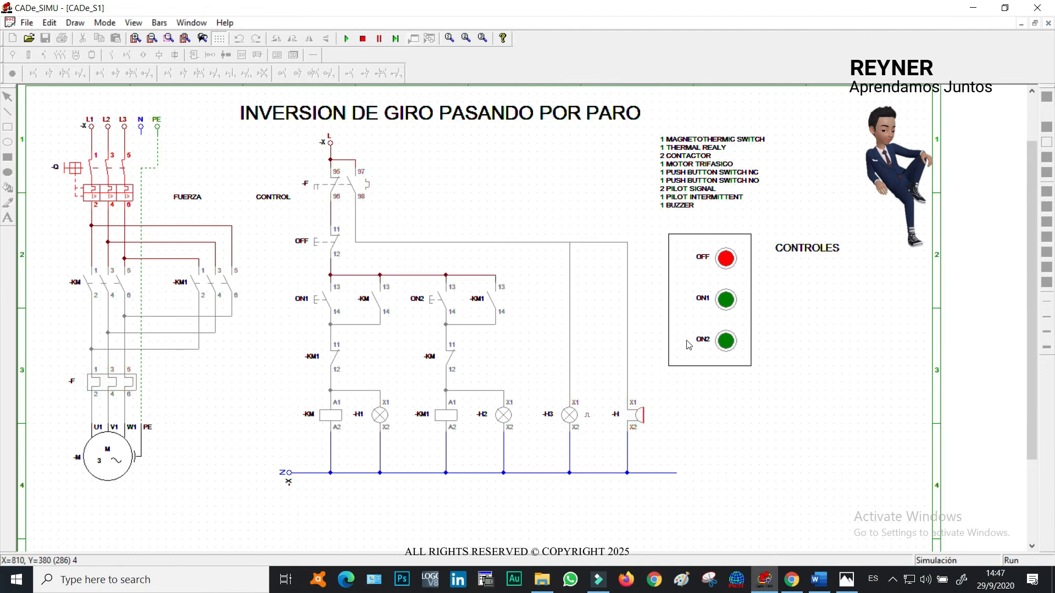
{"action": "left_click", "coordinate": [729, 344]}
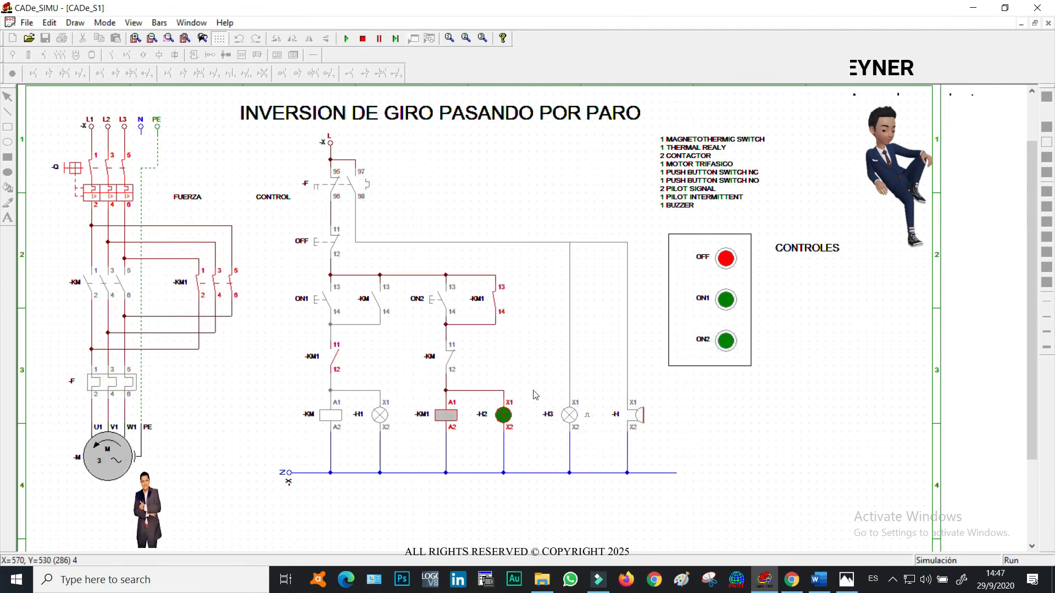
Simulate an overload by tripping the thermal relay F while the motor runs in reverse, and look over the tripped circuit.
{"action": "left_click", "coordinate": [115, 387]}
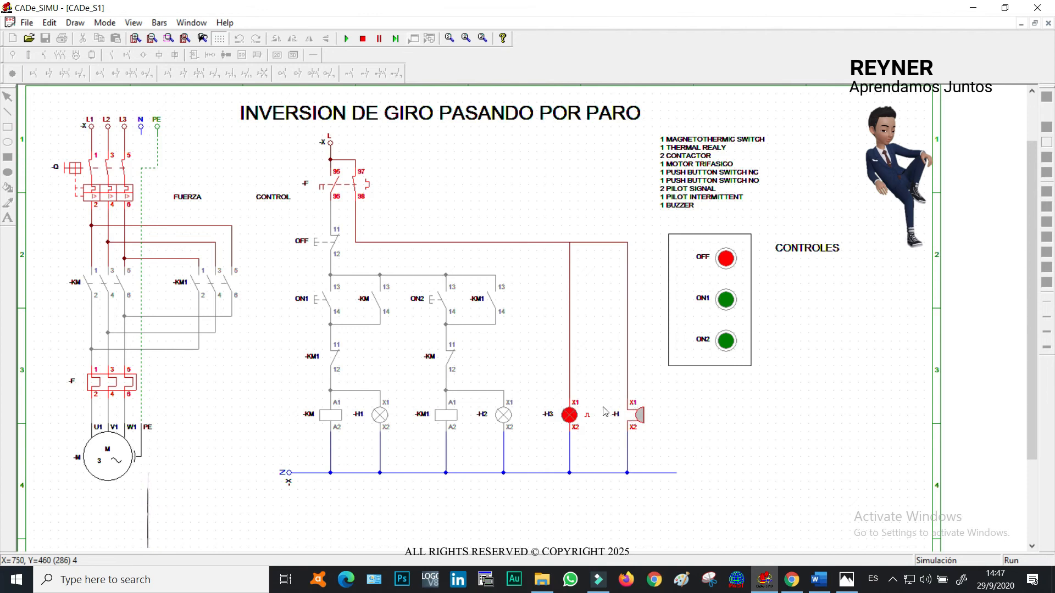
{"action": "left_click", "coordinate": [168, 38]}
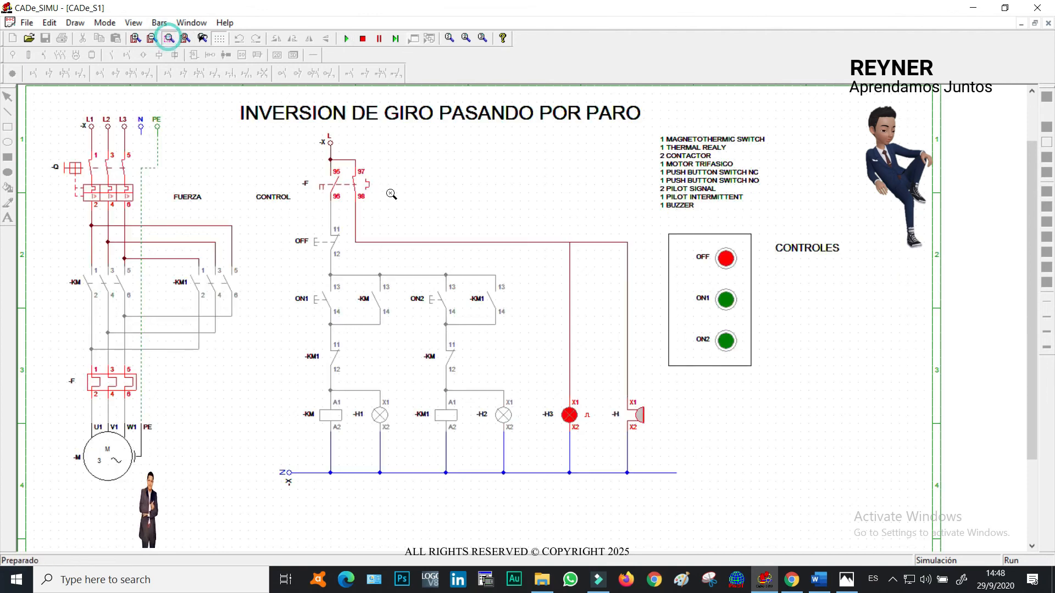
{"action": "left_click_drag", "start_coordinate": [380, 185], "coordinate": [954, 420]}
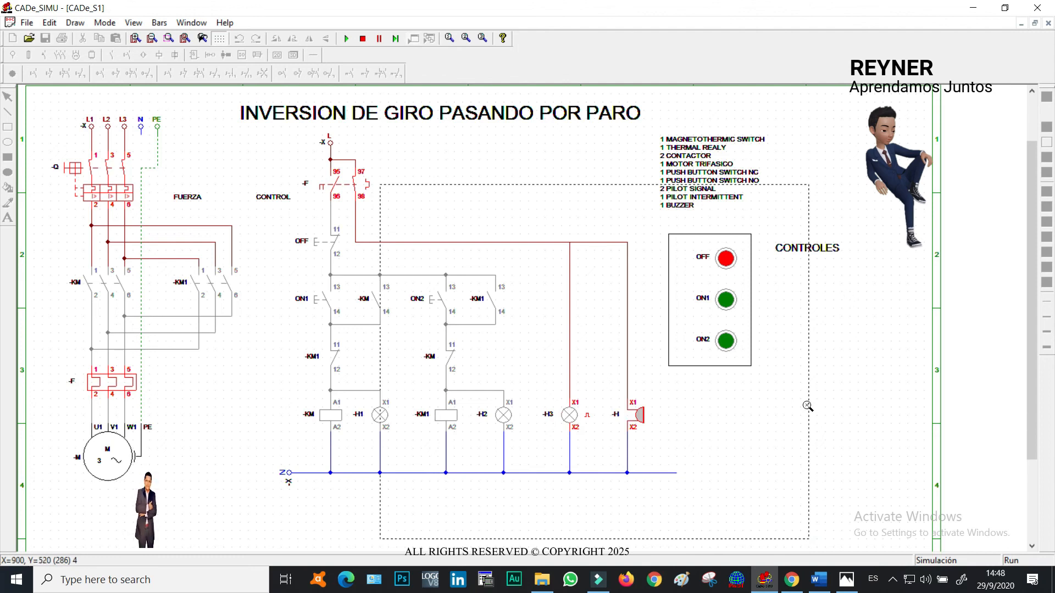
{"action": "scroll", "coordinate": [626, 443], "scroll_direction": "down", "scroll_amount": 3}
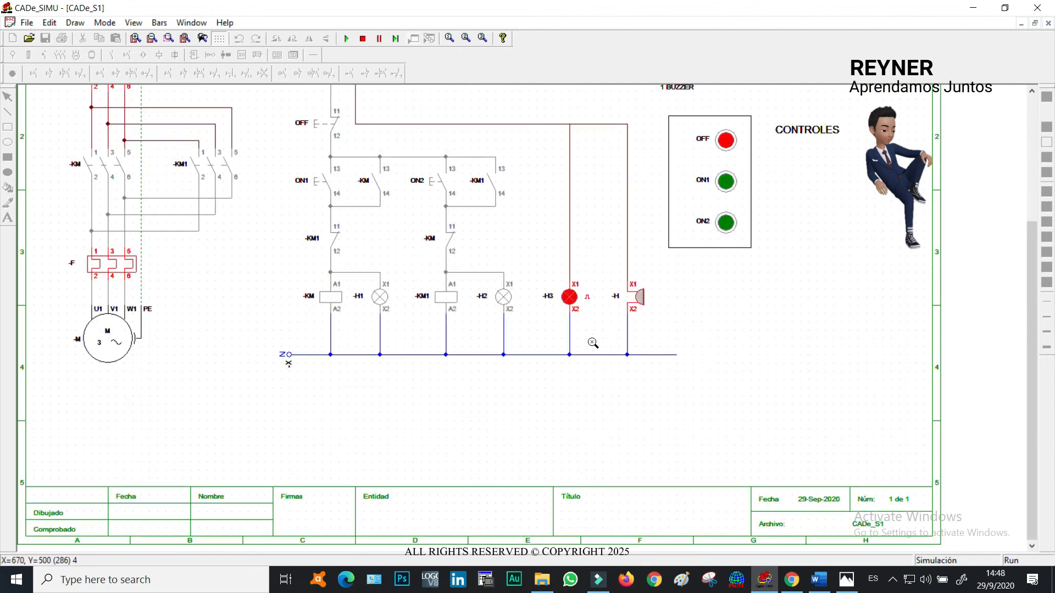
{"action": "scroll", "coordinate": [593, 342], "scroll_direction": "up", "scroll_amount": 5}
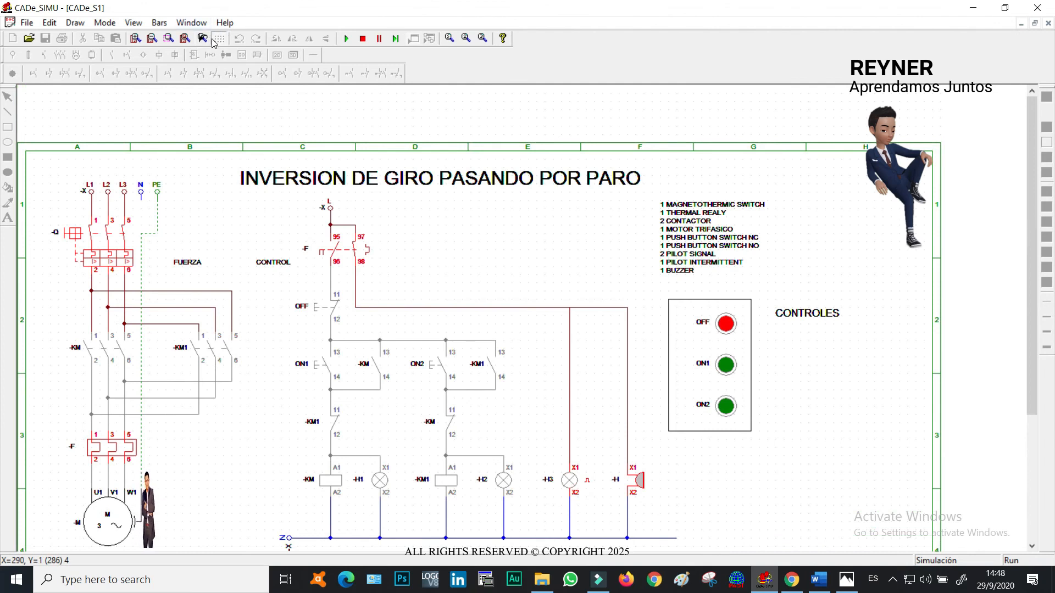
{"action": "scroll", "coordinate": [697, 363], "scroll_direction": "down", "scroll_amount": 5}
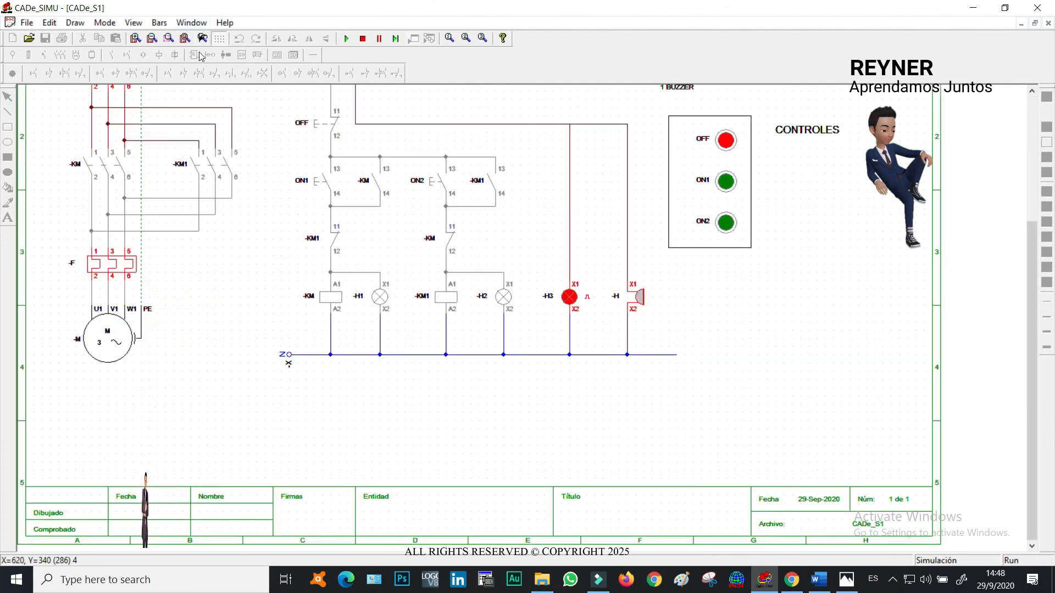
Examine the intermittent pilot H3 and buzzer H in the alarm branches up close during the overload.
{"action": "left_click", "coordinate": [170, 35]}
{"action": "left_click_drag", "start_coordinate": [438, 132], "coordinate": [774, 452]}
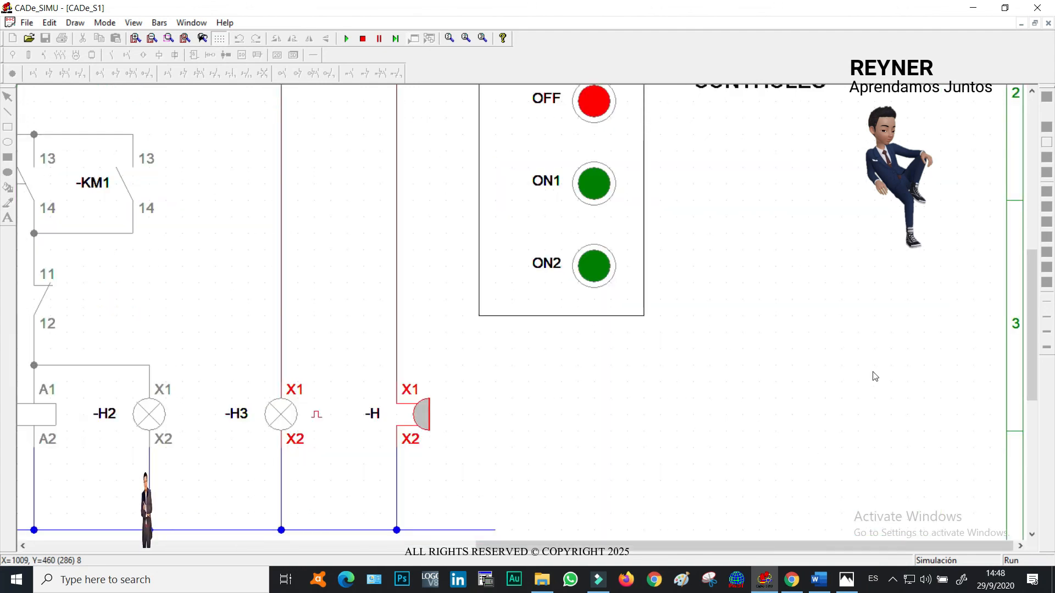
{"action": "scroll", "coordinate": [1036, 325], "scroll_direction": "down", "scroll_amount": 3}
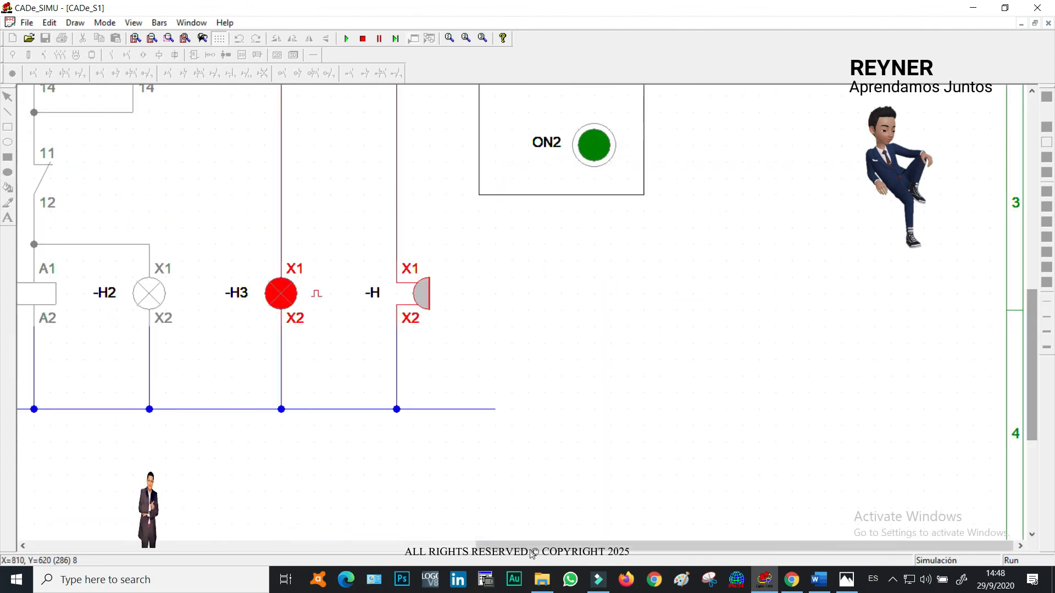
{"action": "left_click_drag", "start_coordinate": [560, 555], "coordinate": [432, 555]}
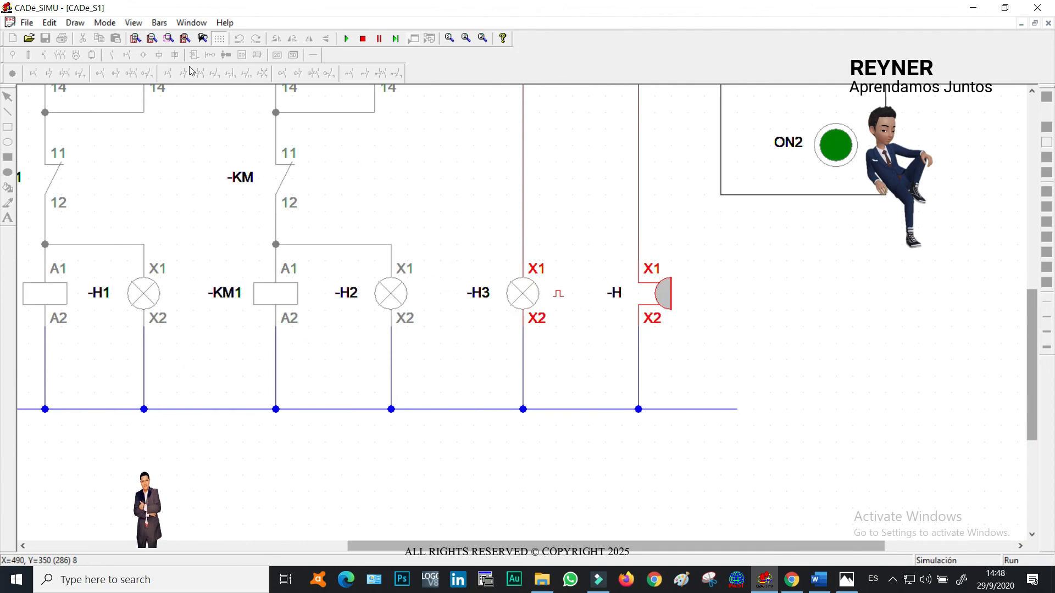
{"action": "left_click", "coordinate": [183, 39]}
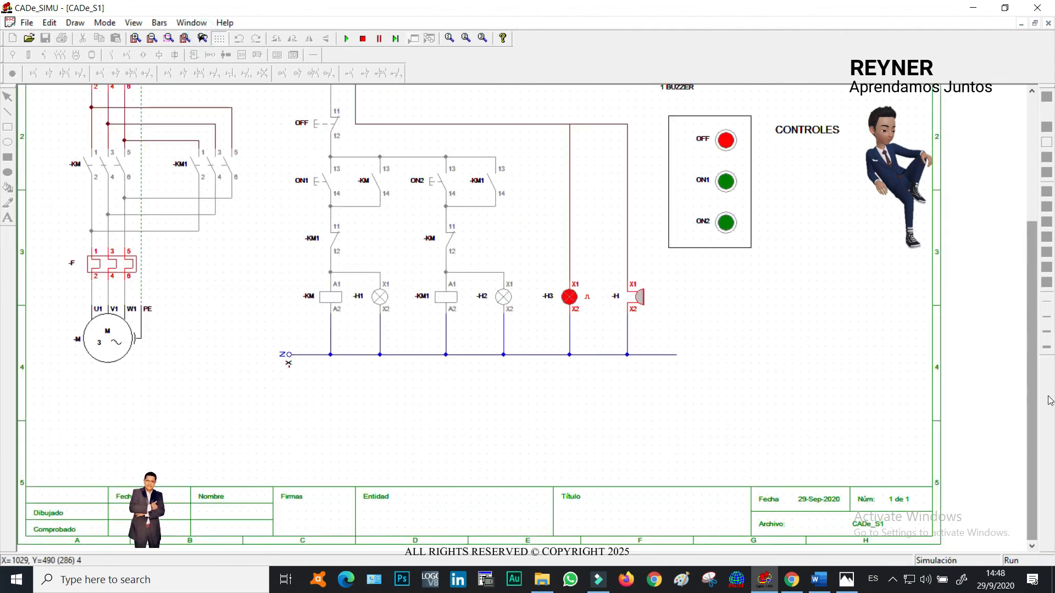
{"action": "scroll", "coordinate": [1034, 421], "scroll_direction": "up", "scroll_amount": 4}
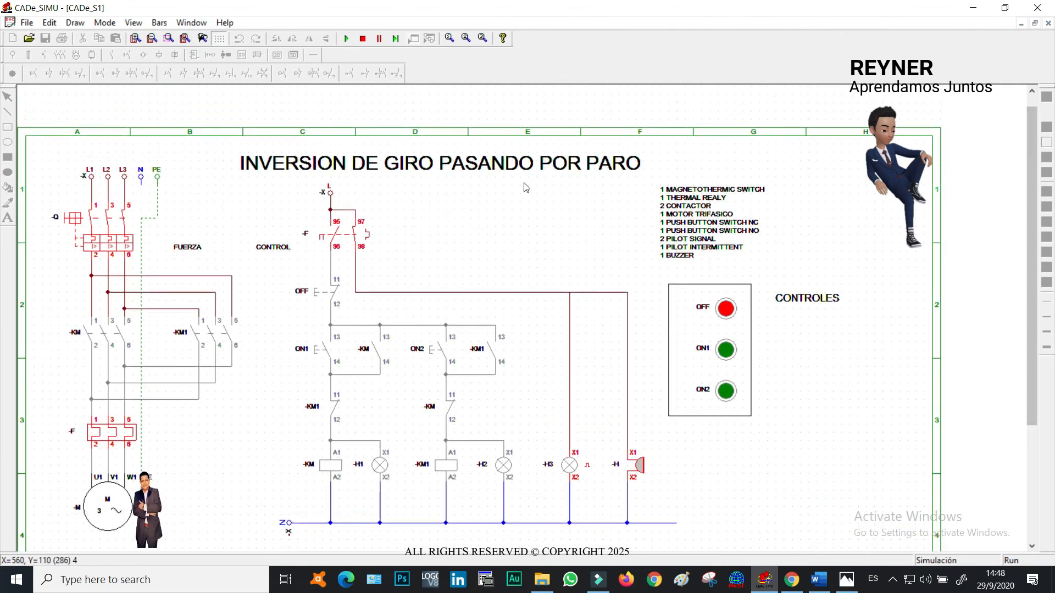
Operate the OFF panel button and reset the thermal relay F to clear the overload.
{"action": "left_click", "coordinate": [727, 308]}
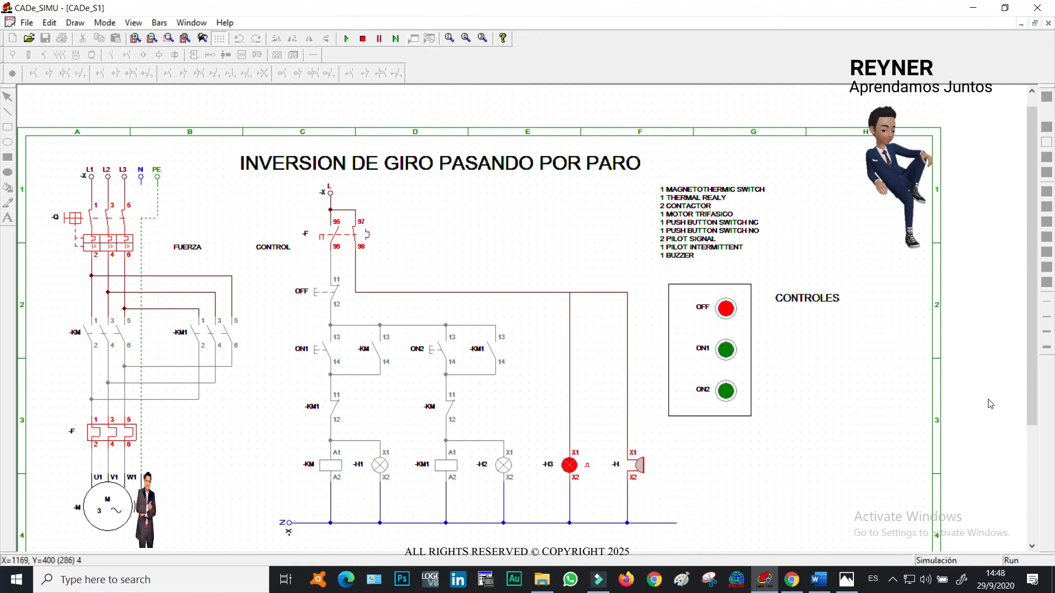
{"action": "left_click", "coordinate": [95, 432]}
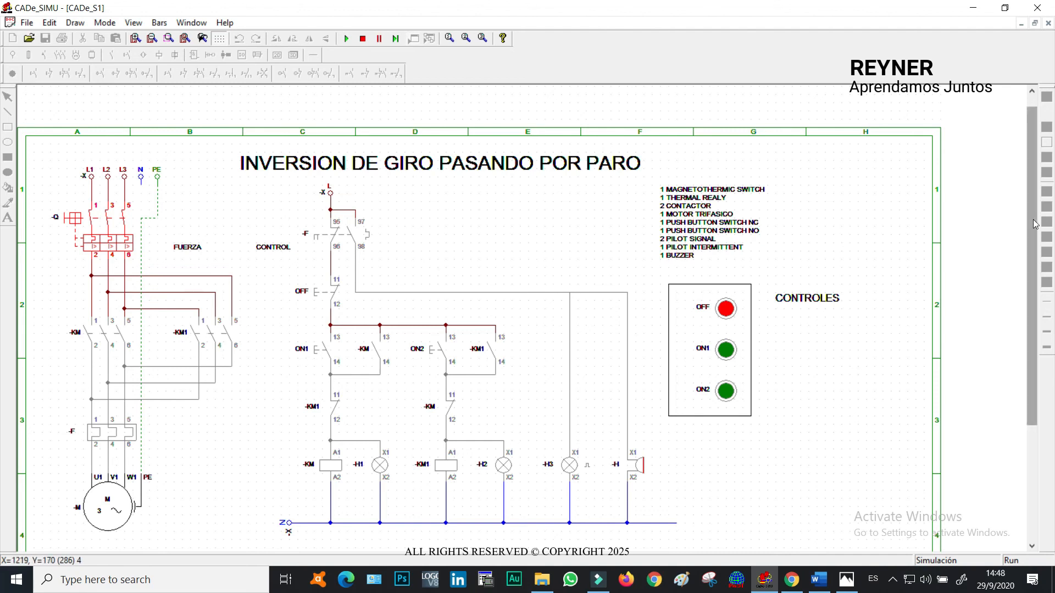
{"action": "scroll", "coordinate": [1022, 209], "scroll_direction": "up", "scroll_amount": 1}
{"action": "scroll", "coordinate": [1023, 202], "scroll_direction": "down", "scroll_amount": 8}
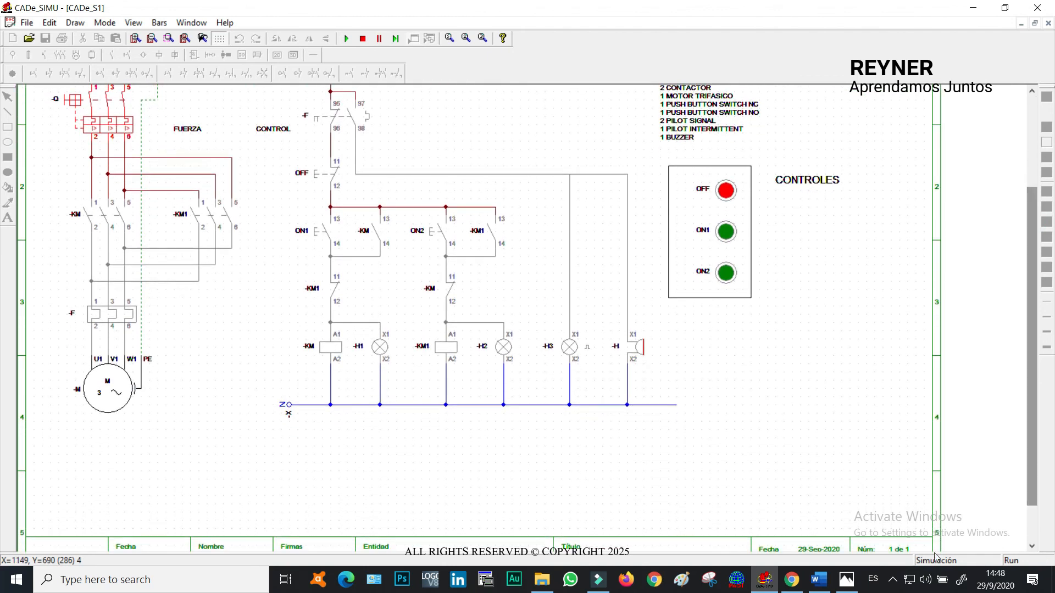
{"action": "left_click", "coordinate": [343, 38]}
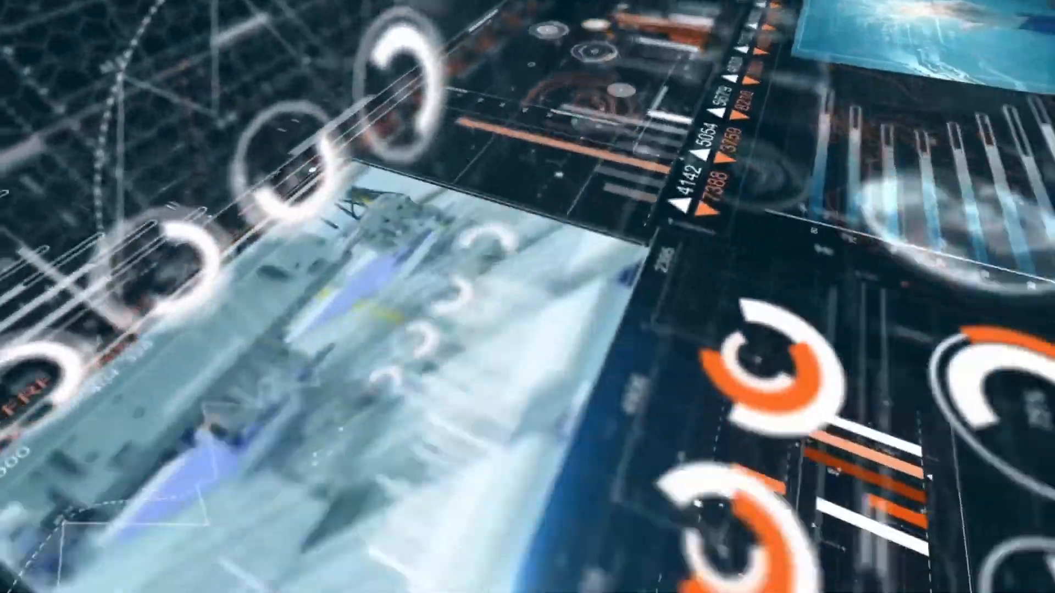